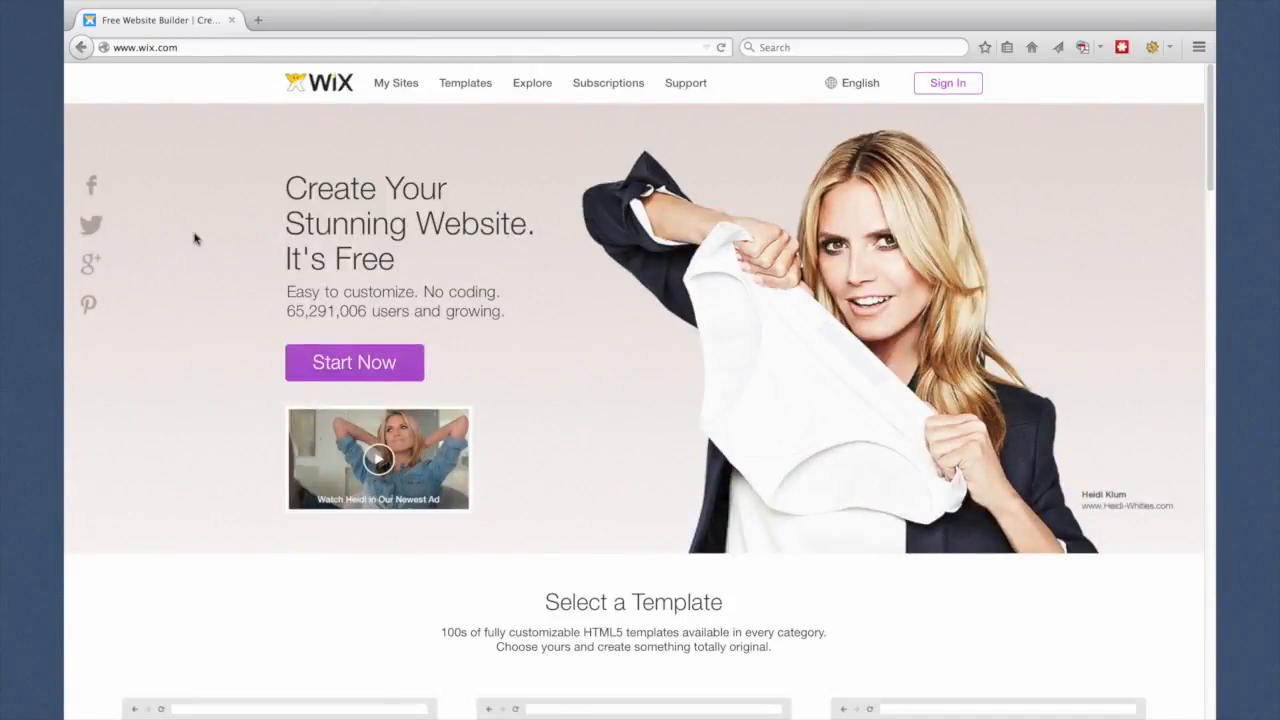
# Start creating a new website, open the template gallery and dismiss its popular-templates suggestion.
pyautogui.click(364, 372)
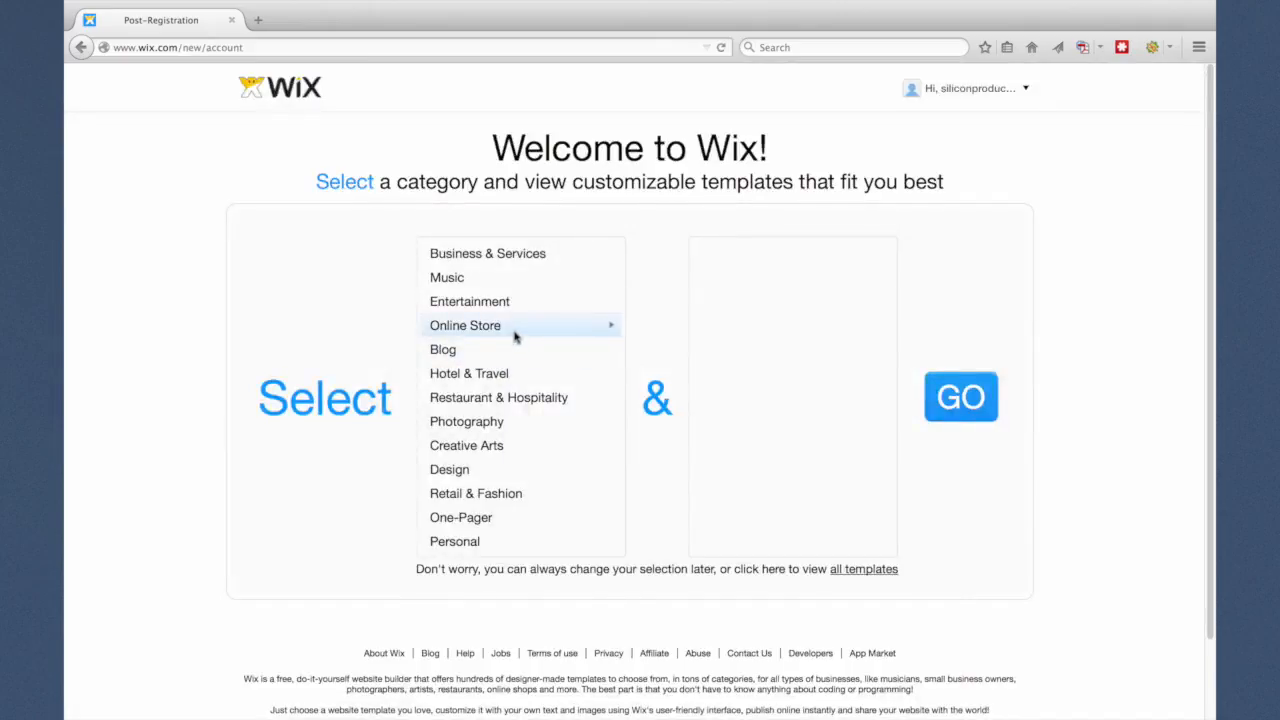
pyautogui.scroll(-2, 514, 340)
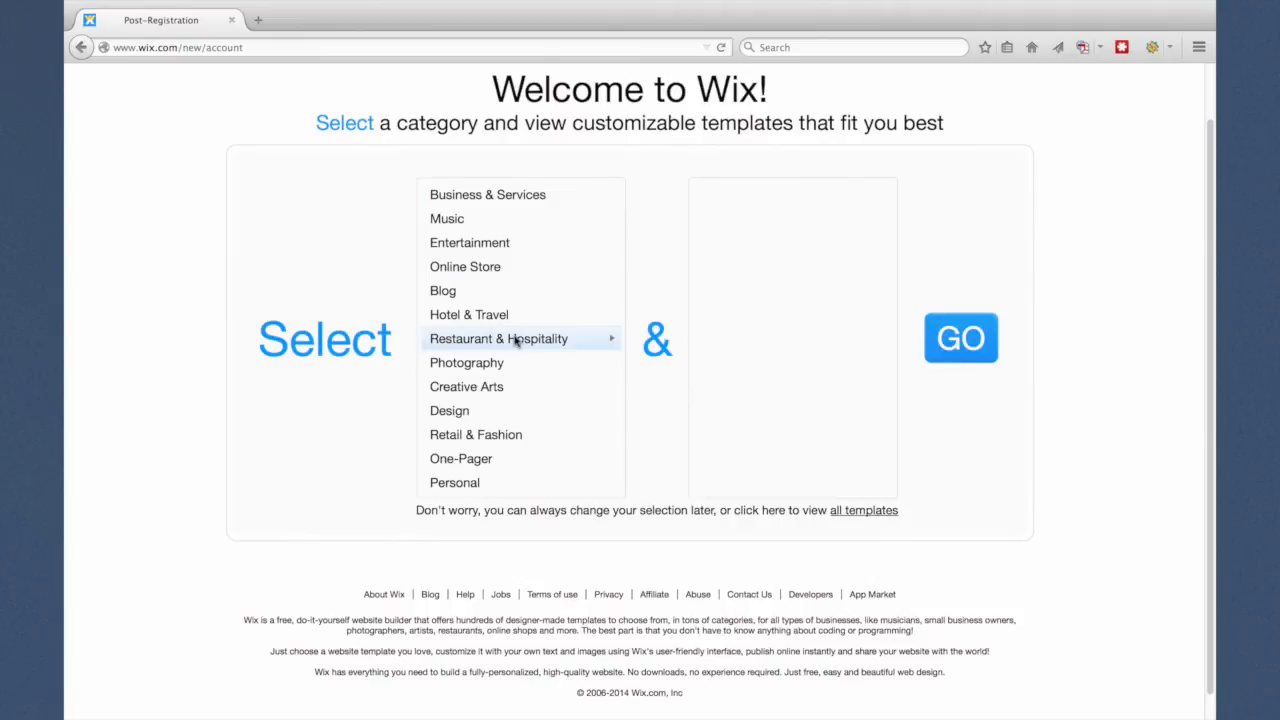
pyautogui.scroll(1, 68, 310)
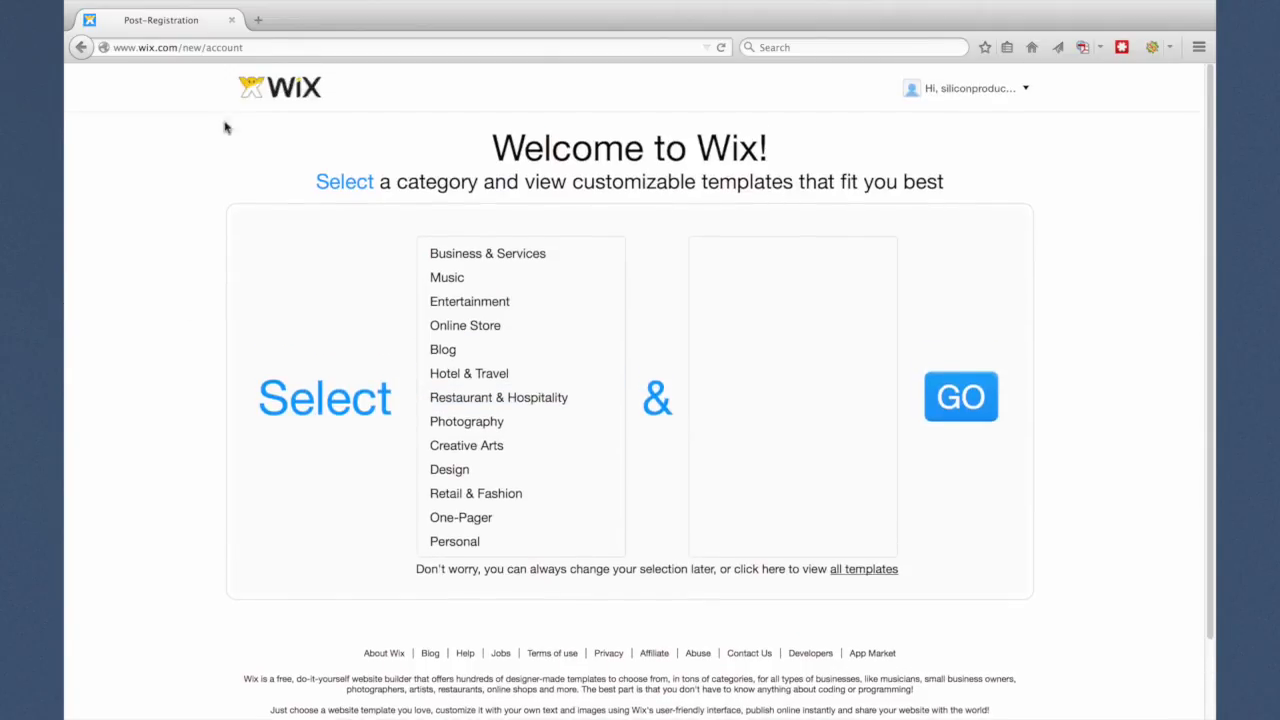
pyautogui.click(290, 92)
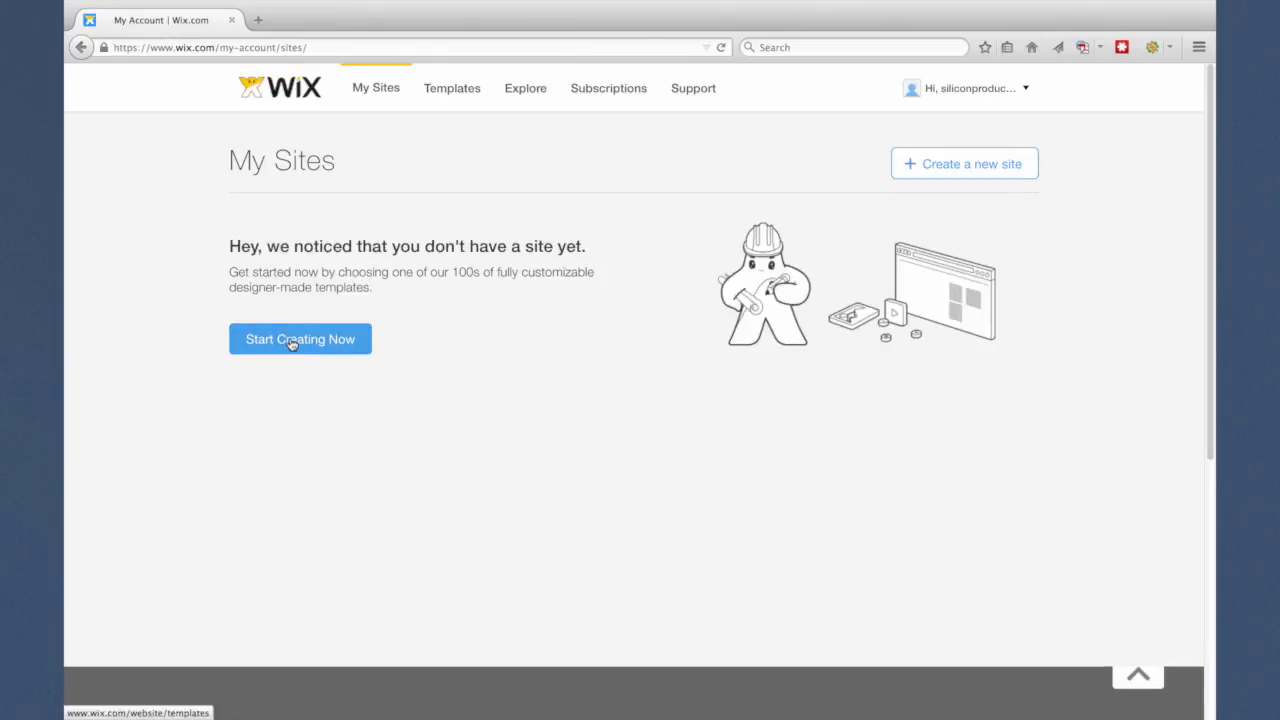
pyautogui.click(292, 341)
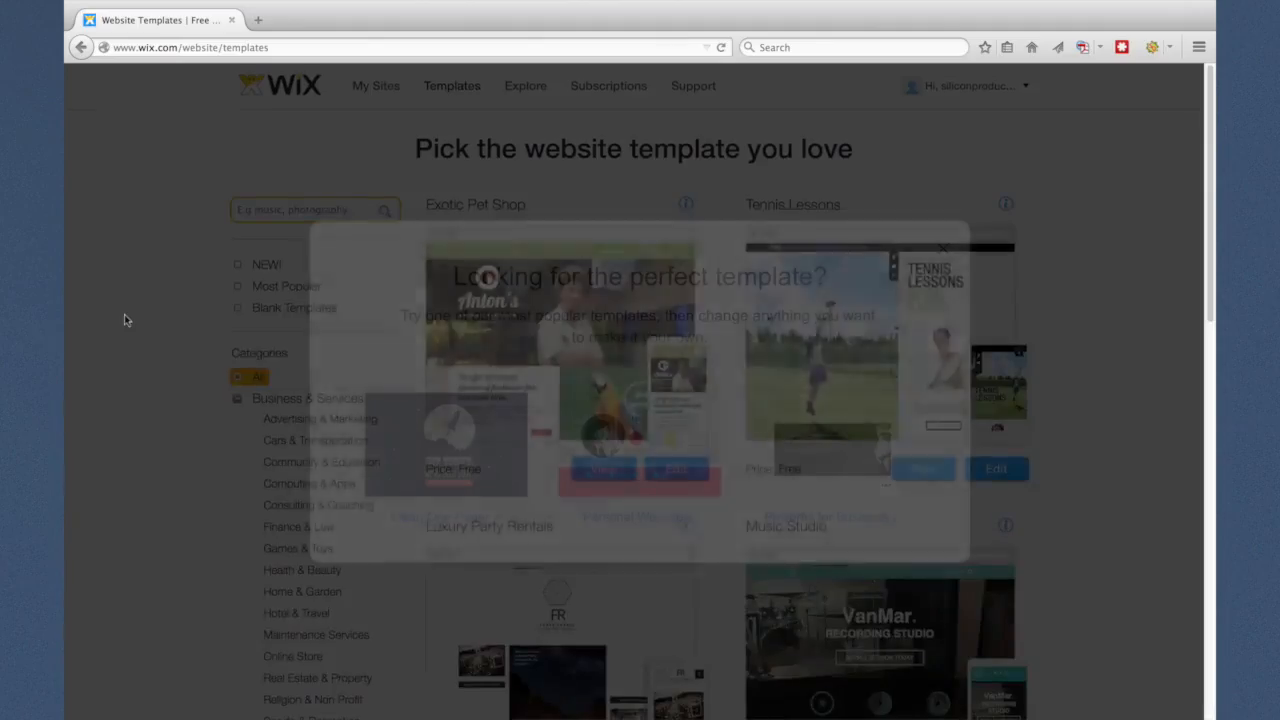
pyautogui.click(153, 316)
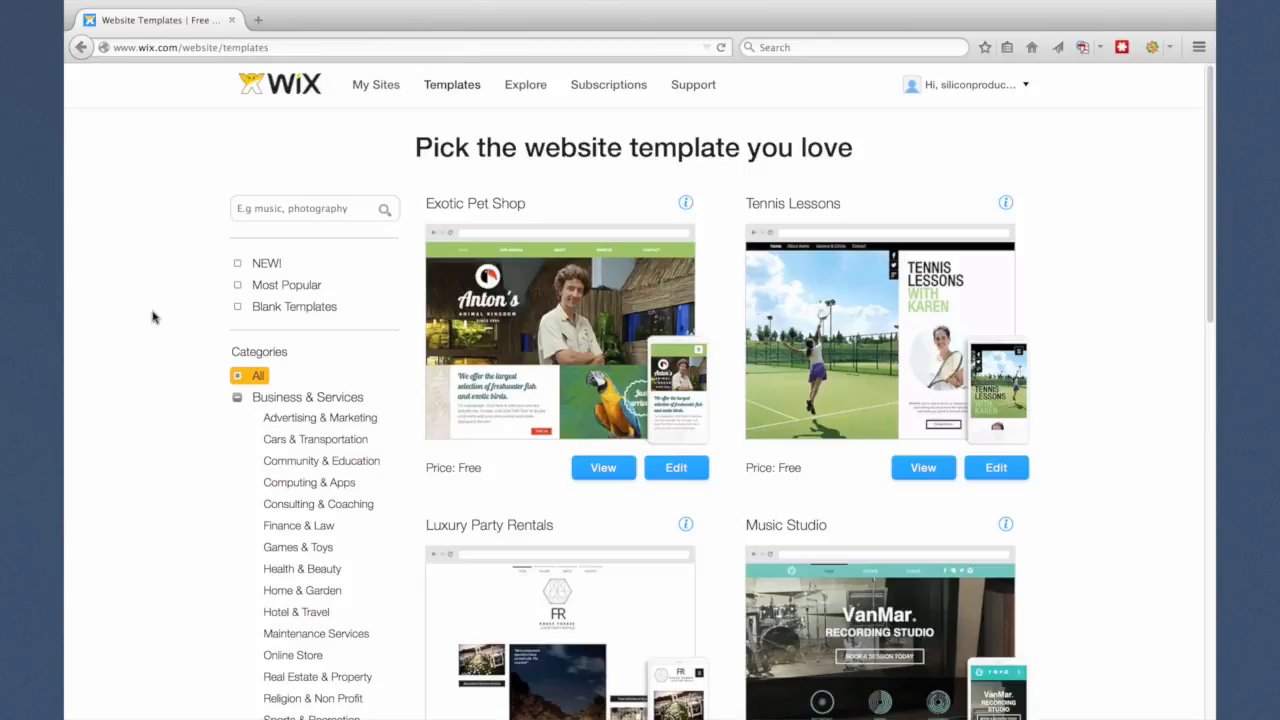
# Search the website templates for "kitchen" and look through the matching designs.
pyautogui.click(258, 211)
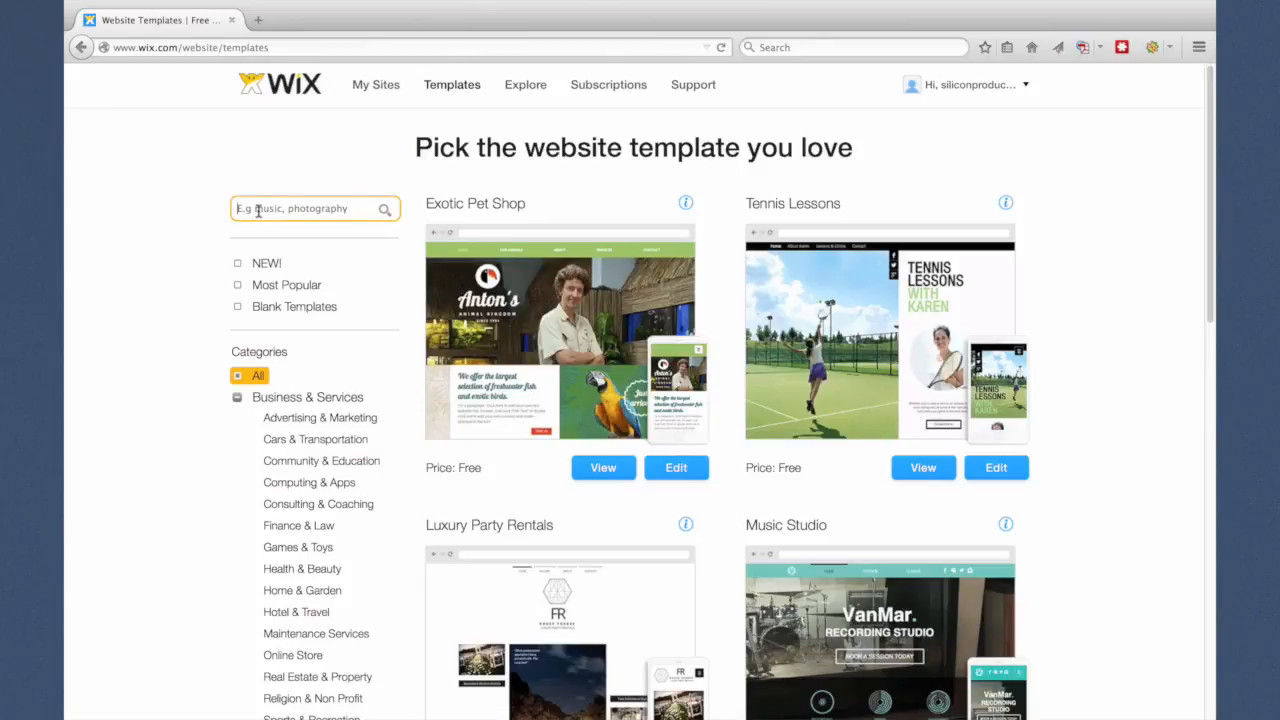
pyautogui.write('kitchen')
pyautogui.press('Return')
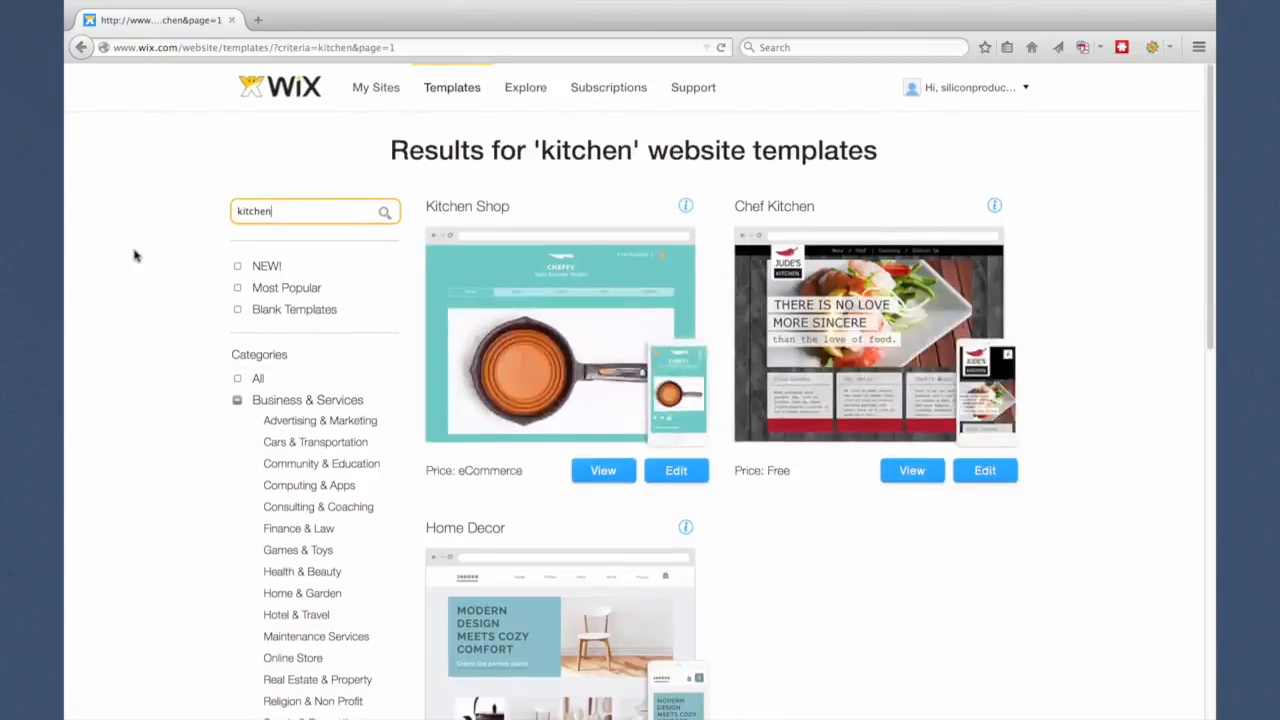
pyautogui.scroll(-3, 133, 253)
pyautogui.scroll(1, 134, 255)
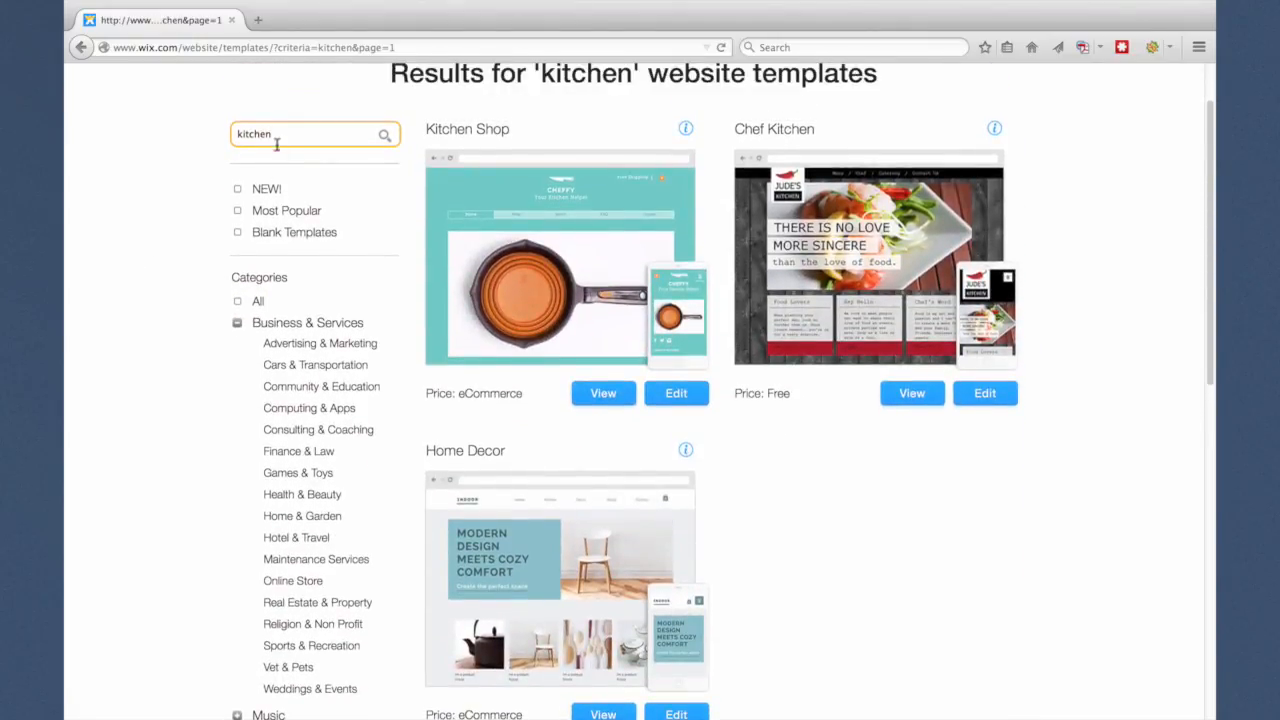
# Clear the template search and open the Parenting Blog template from the Personal blog category for editing.
pyautogui.moveTo(277, 136); pyautogui.dragTo(177, 138)
pyautogui.press('BackSpace')
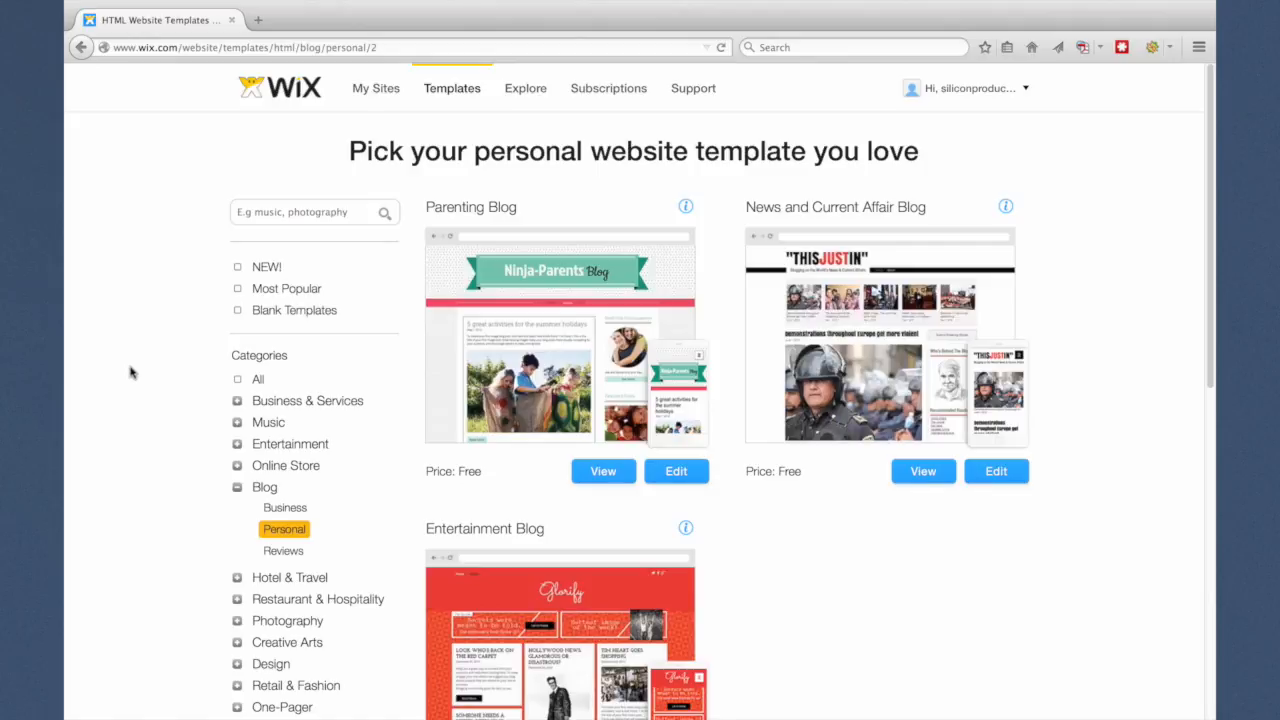
pyautogui.click(684, 476)
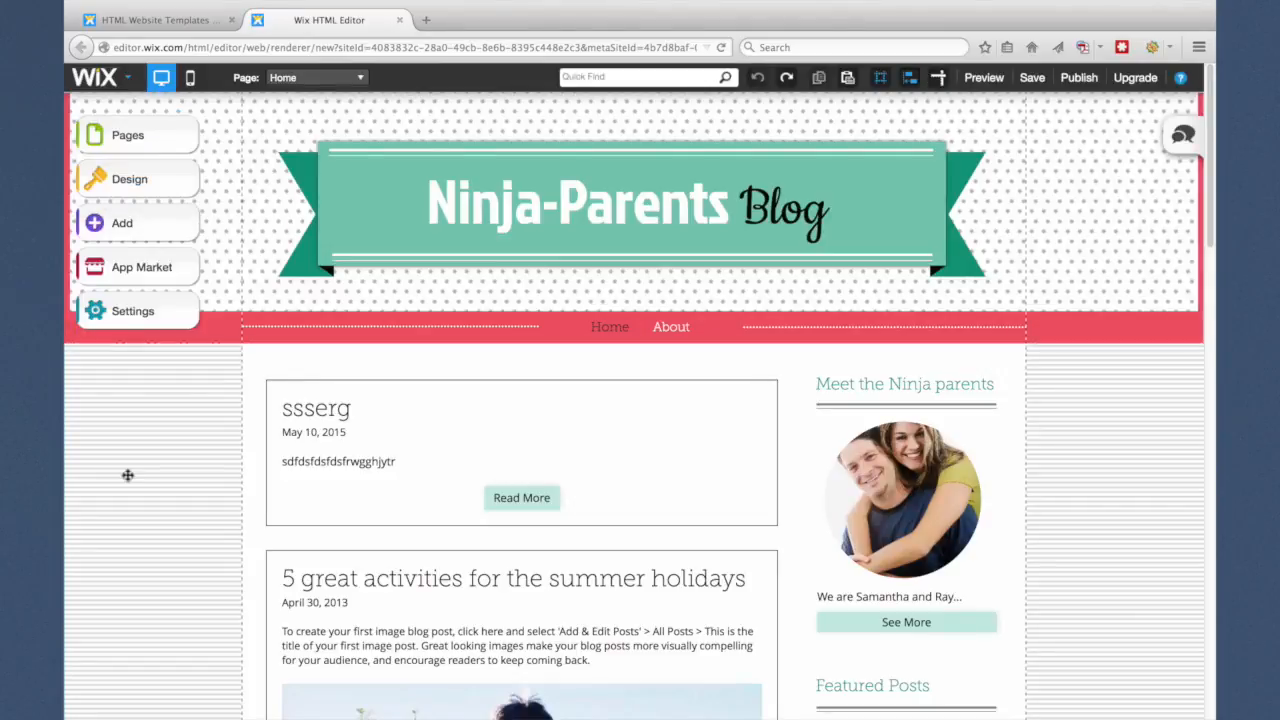
# Replace the "Ninja-Parents Blog" banner title with "Henderson Silicon Products".
pyautogui.click(525, 208)
pyautogui.click(582, 210)
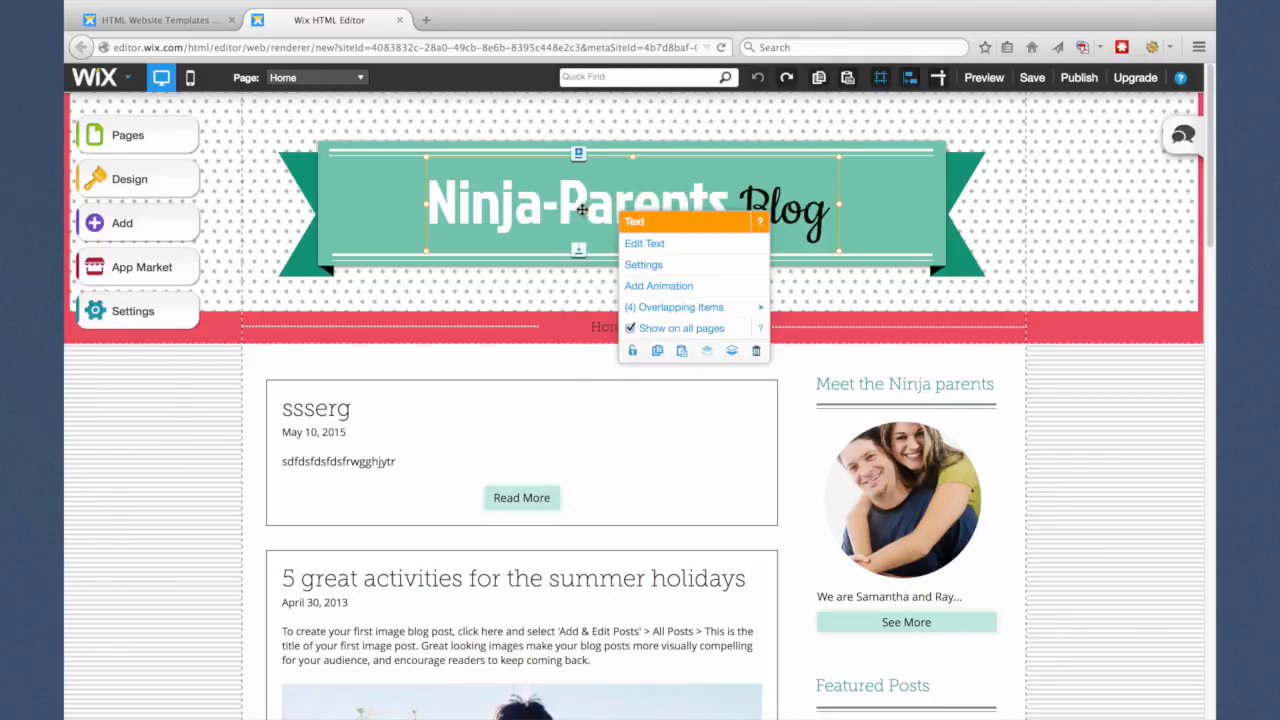
pyautogui.click(637, 245)
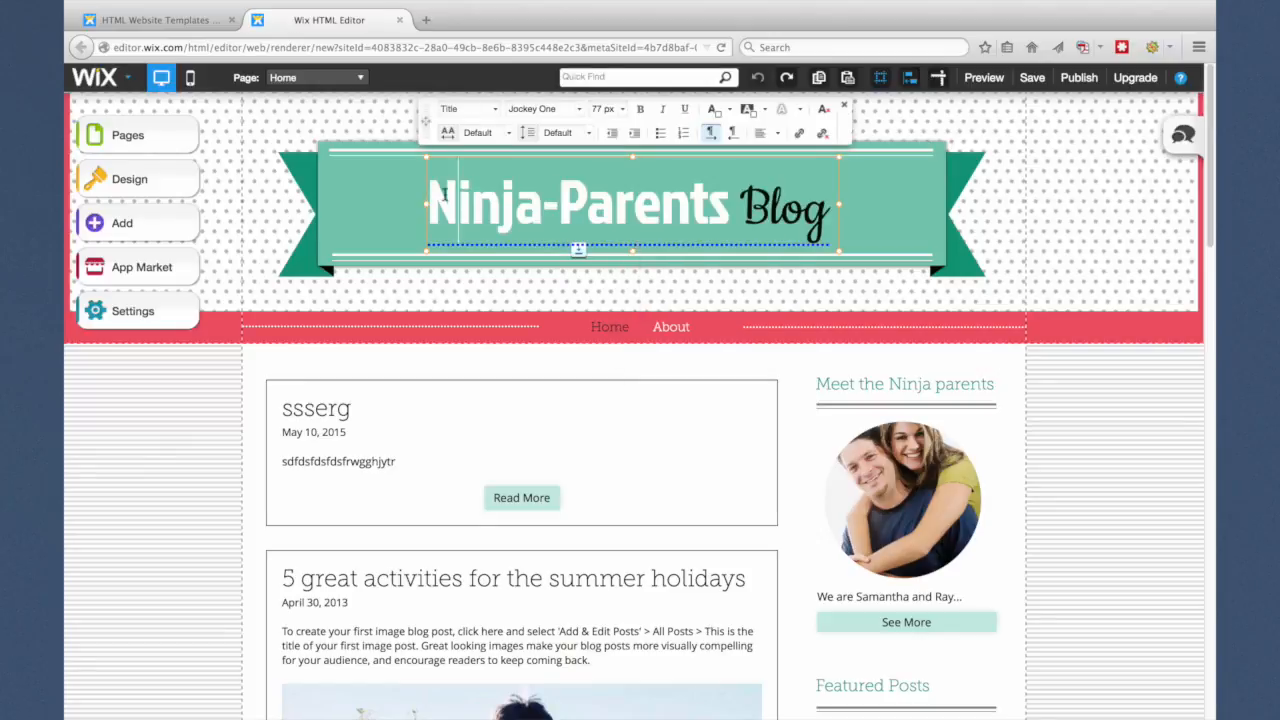
pyautogui.moveTo(430, 195); pyautogui.dragTo(820, 197)
pyautogui.rightClick(341, 268)
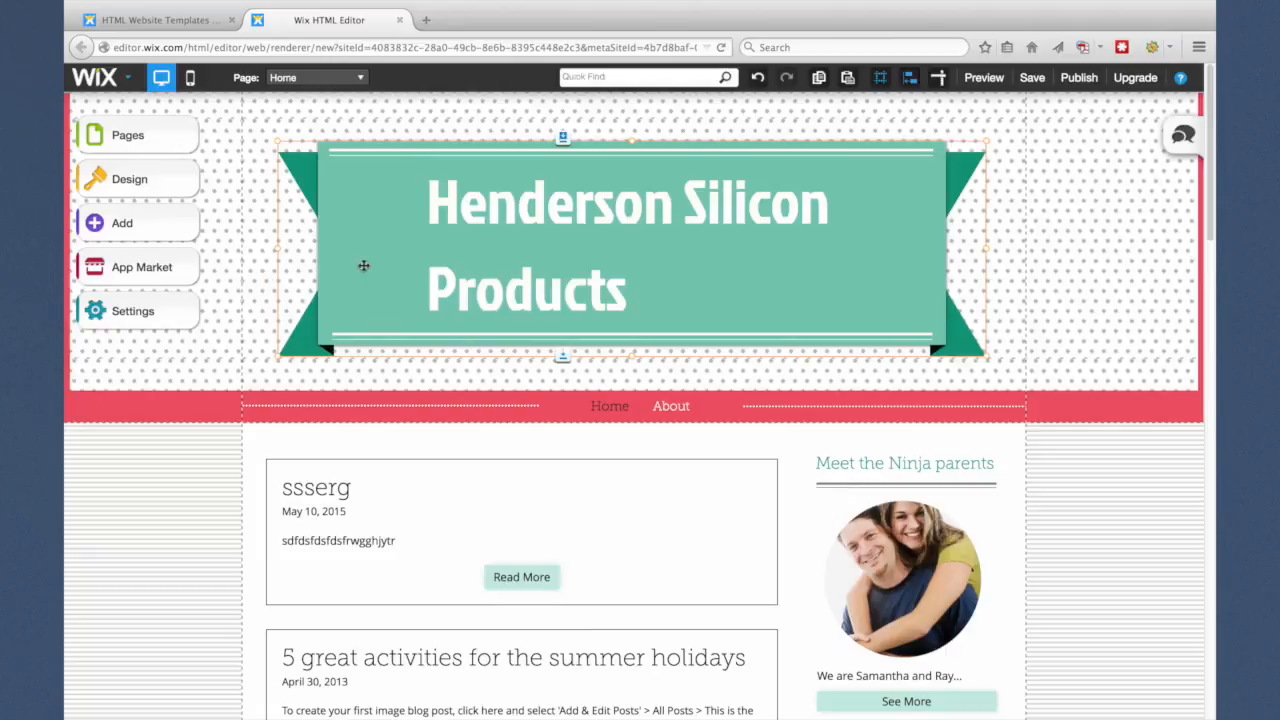
# Shift the banner title slightly down and to the right, and undo the move.
pyautogui.rightClick(431, 198)
pyautogui.moveTo(431, 198); pyautogui.dragTo(439, 207)
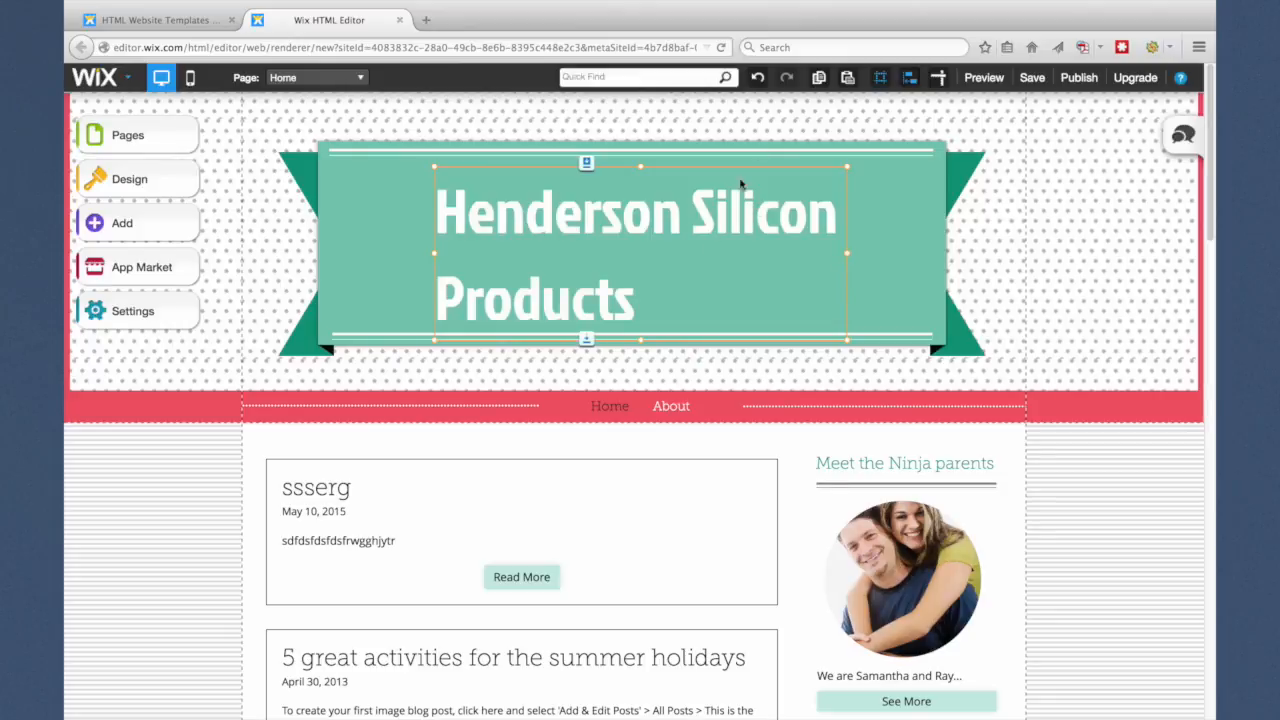
pyautogui.click(757, 84)
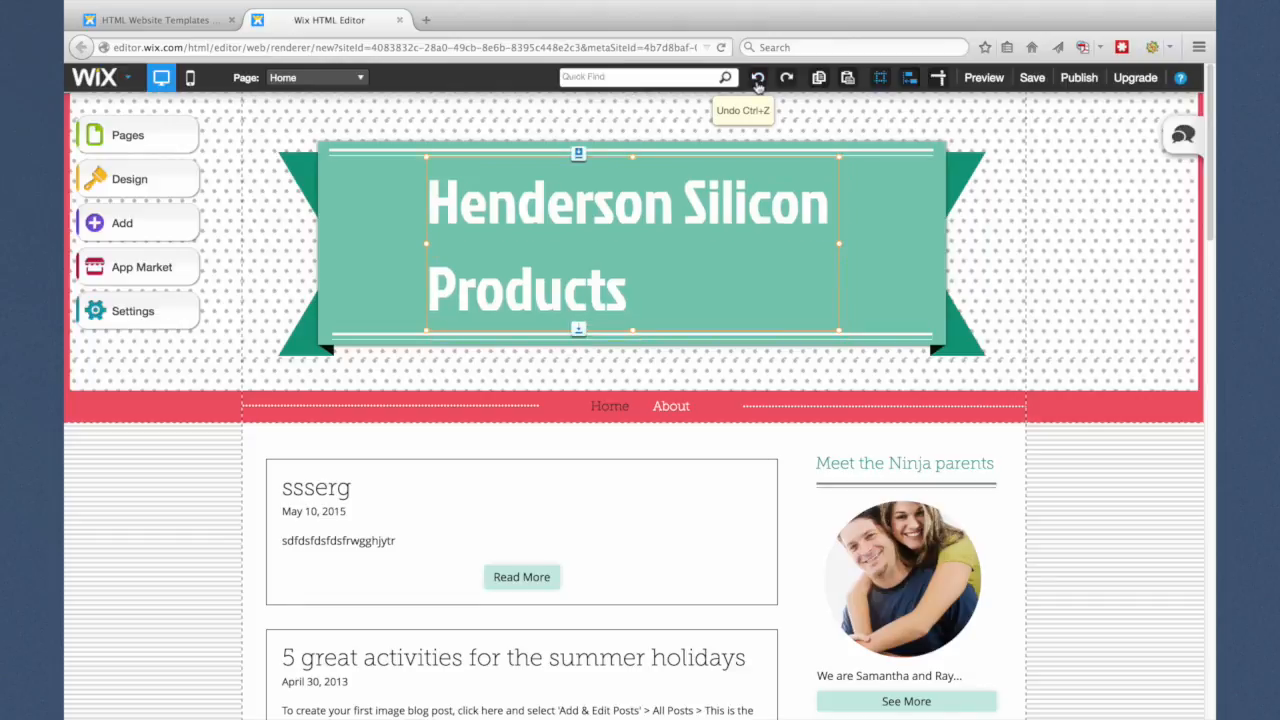
# Center-align the text of the "Henderson Silicon Products" banner title.
pyautogui.rightClick(649, 254)
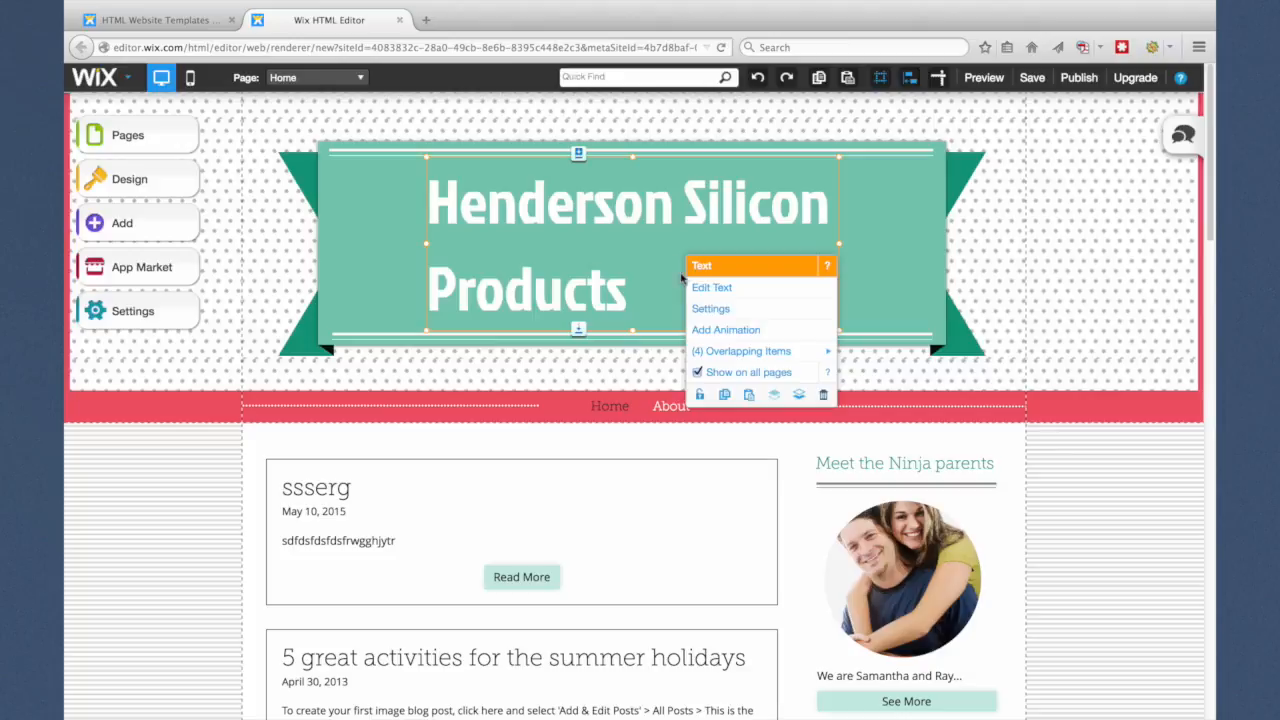
pyautogui.click(714, 289)
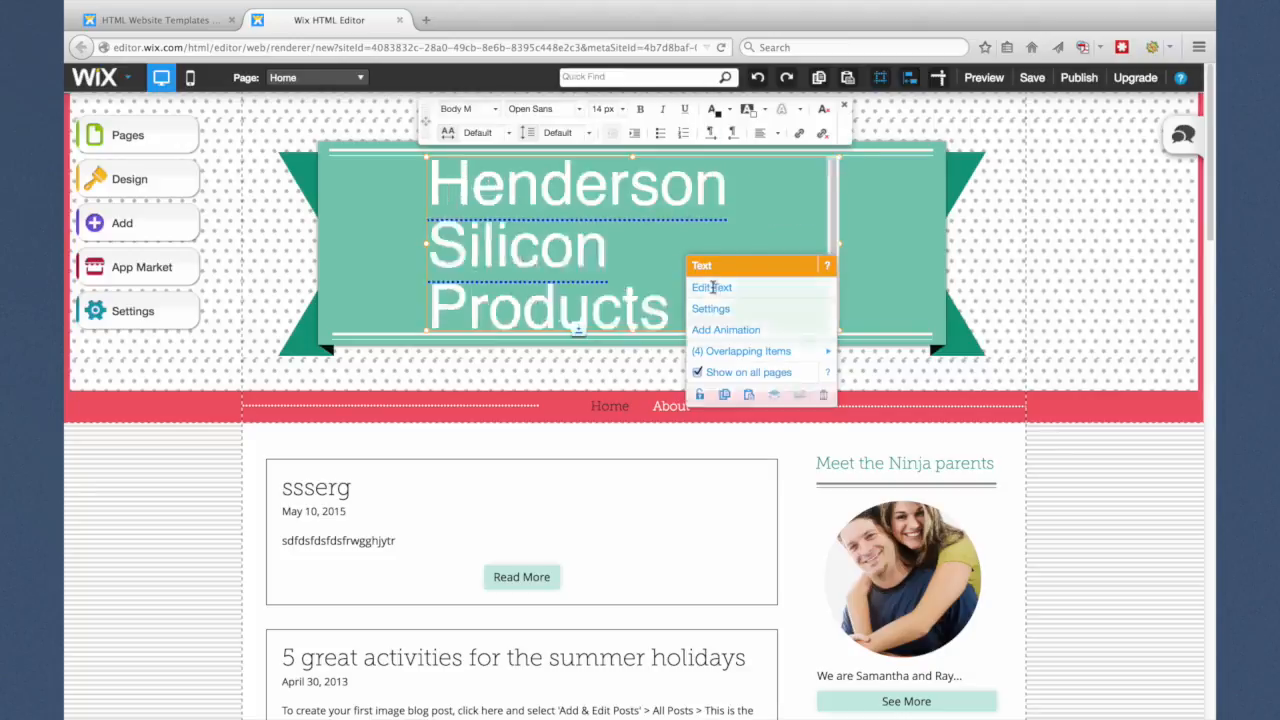
pyautogui.moveTo(630, 296); pyautogui.dragTo(432, 210)
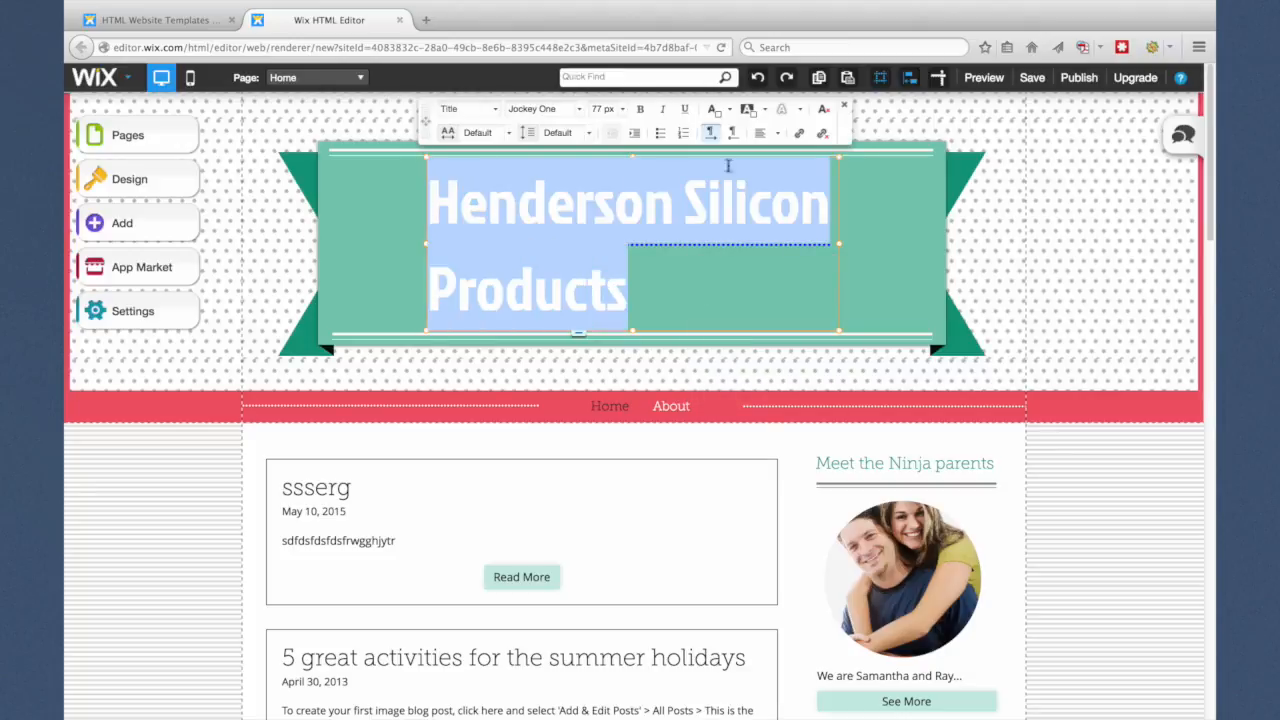
pyautogui.click(766, 137)
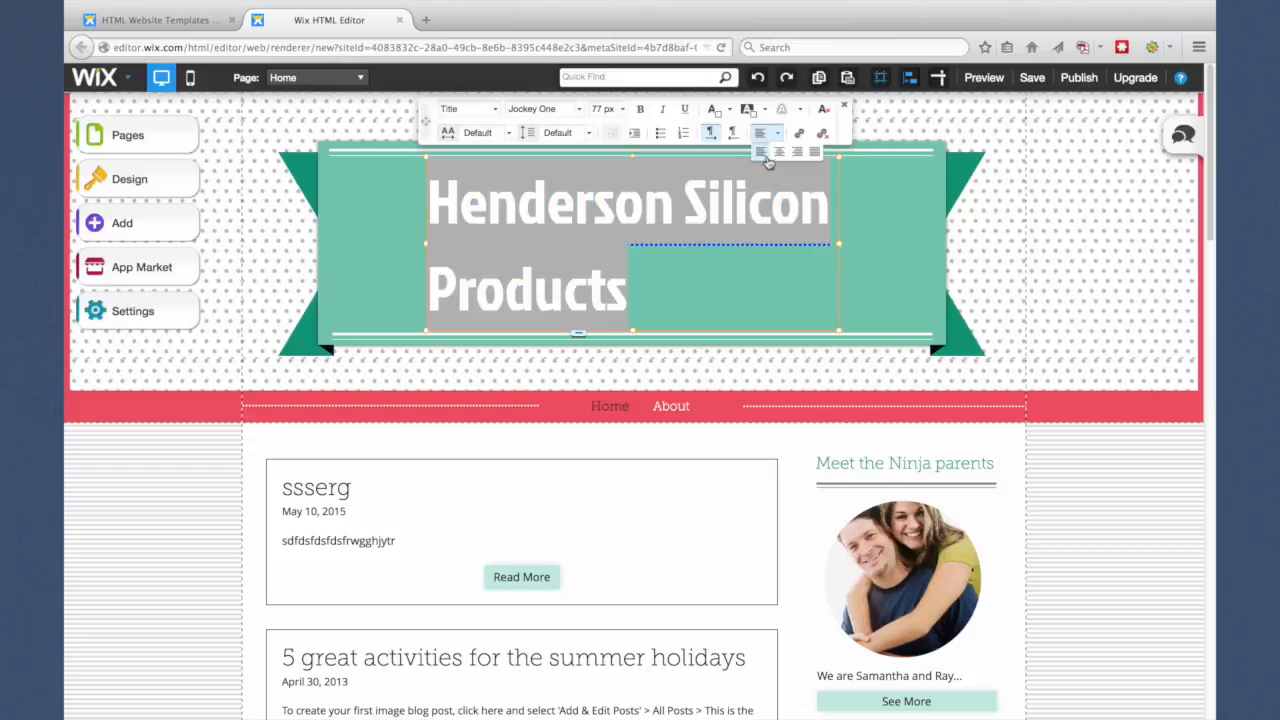
pyautogui.click(780, 153)
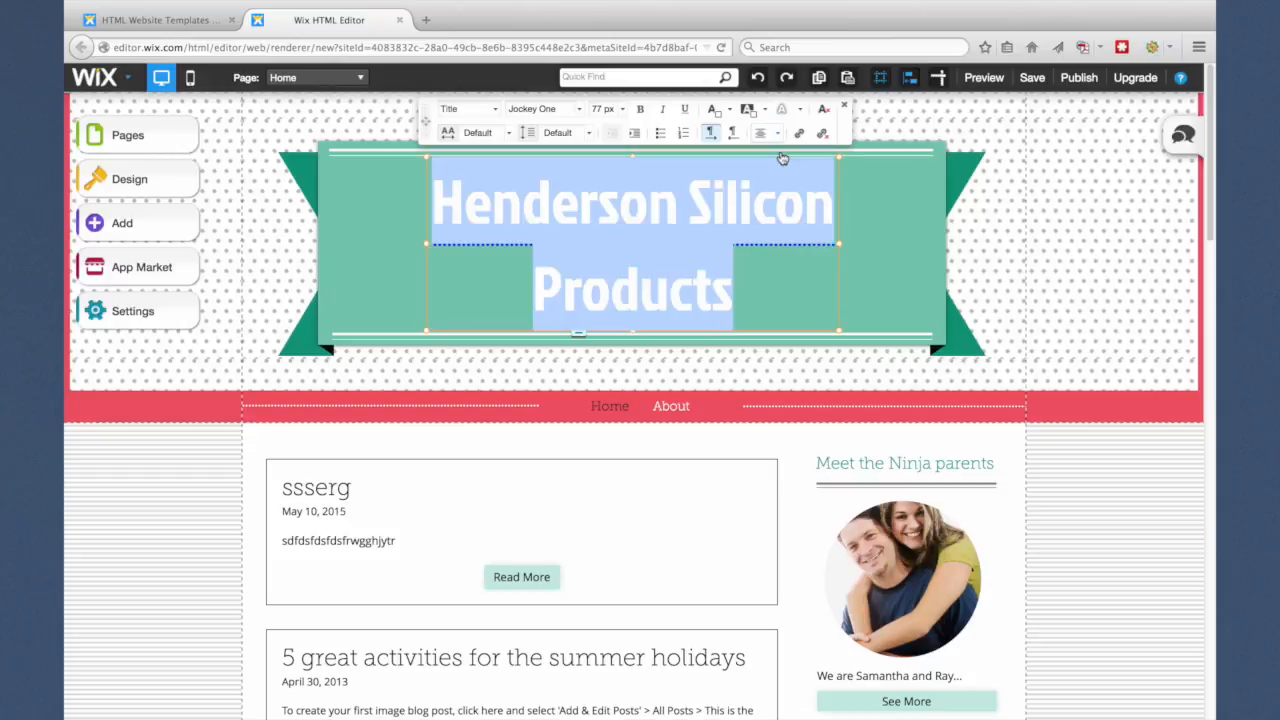
pyautogui.click(360, 262)
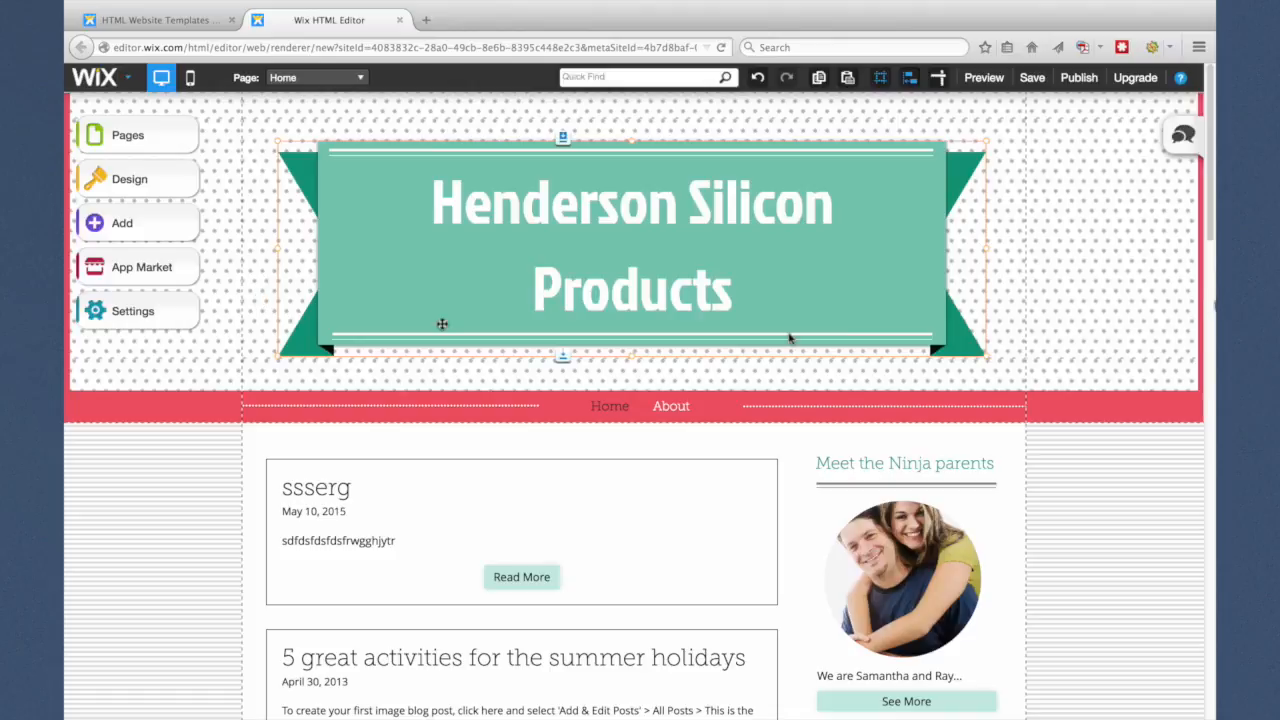
# Open the background image chooser for the dotted header strip and browse the Bigstock and Free from Wix collections.
pyautogui.click(1095, 222)
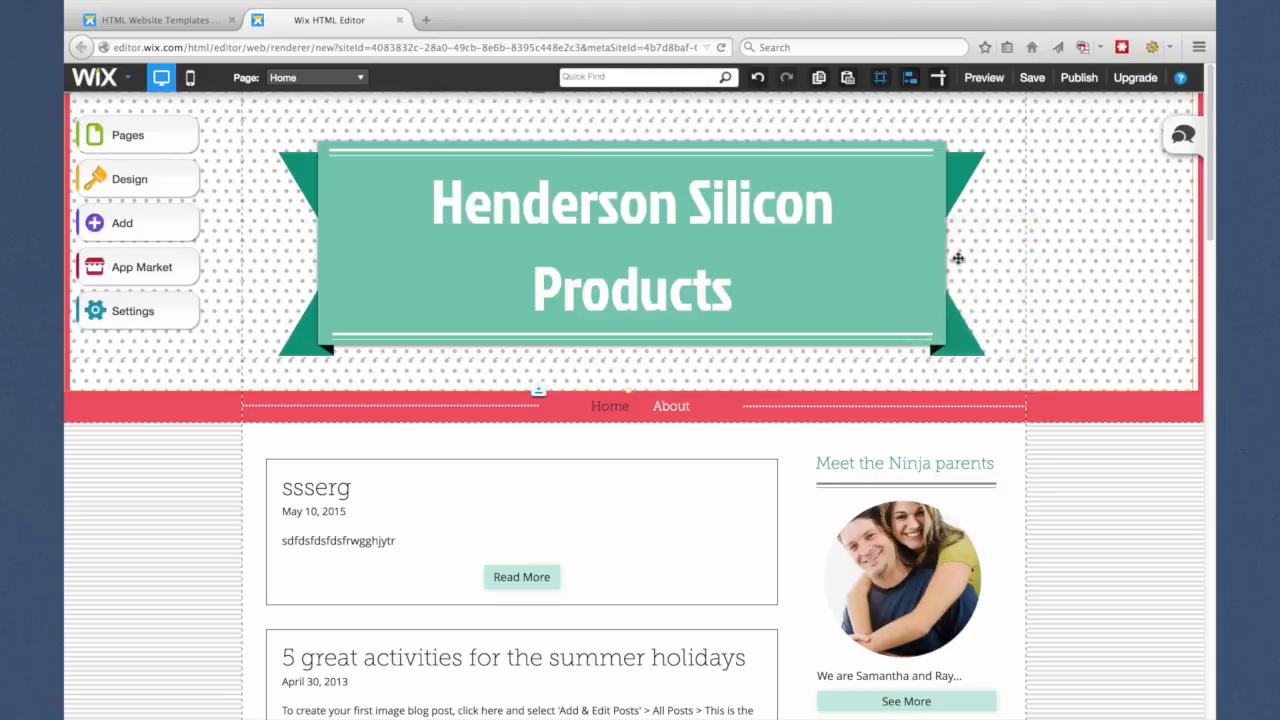
pyautogui.click(1001, 262)
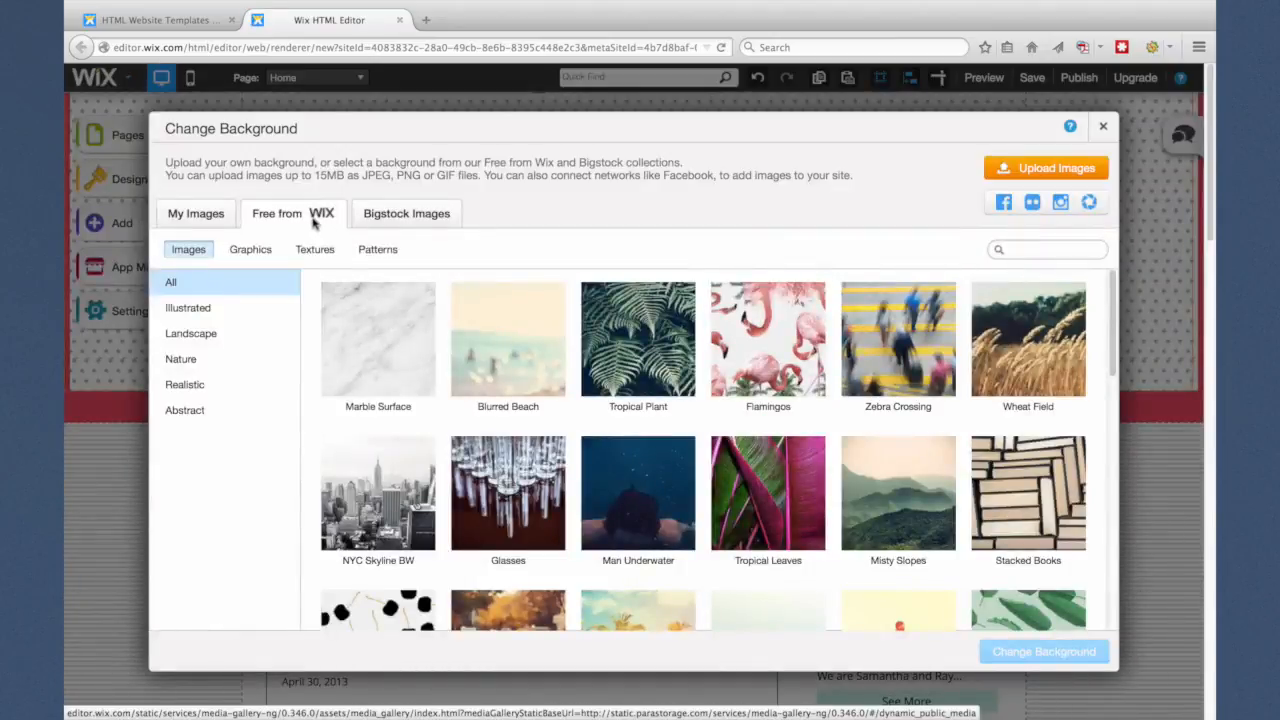
pyautogui.click(374, 217)
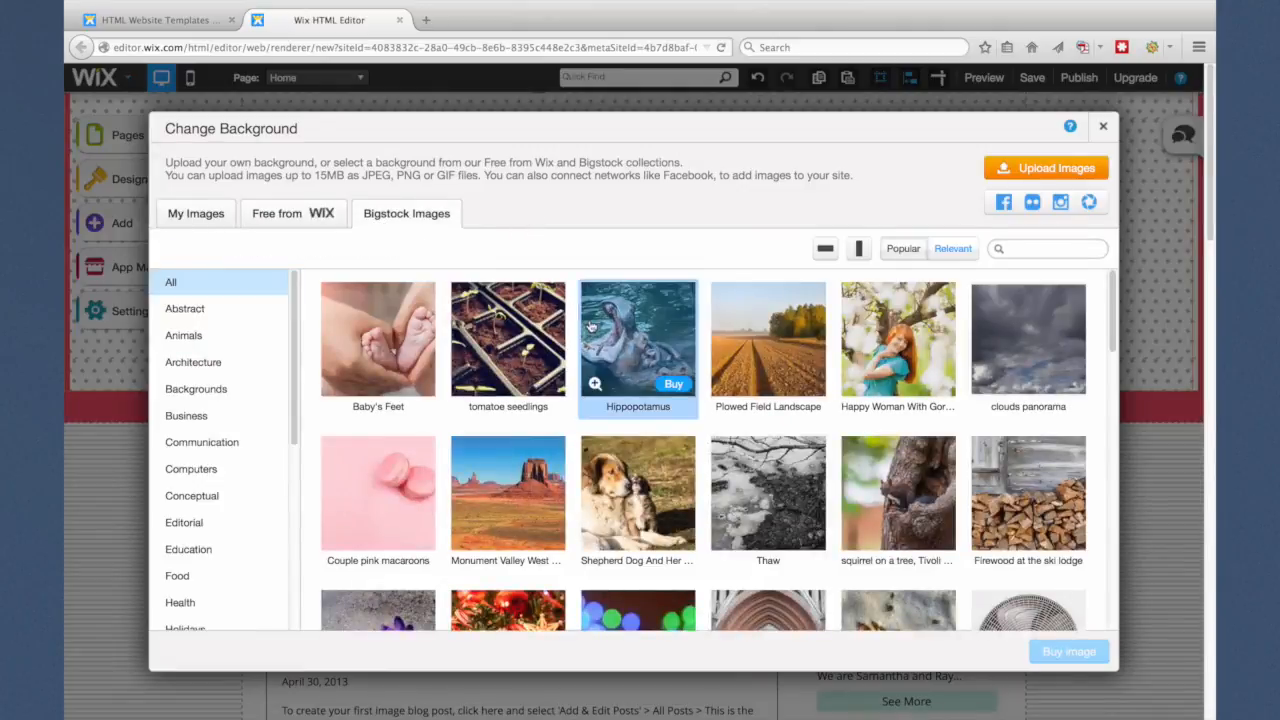
pyautogui.click(280, 217)
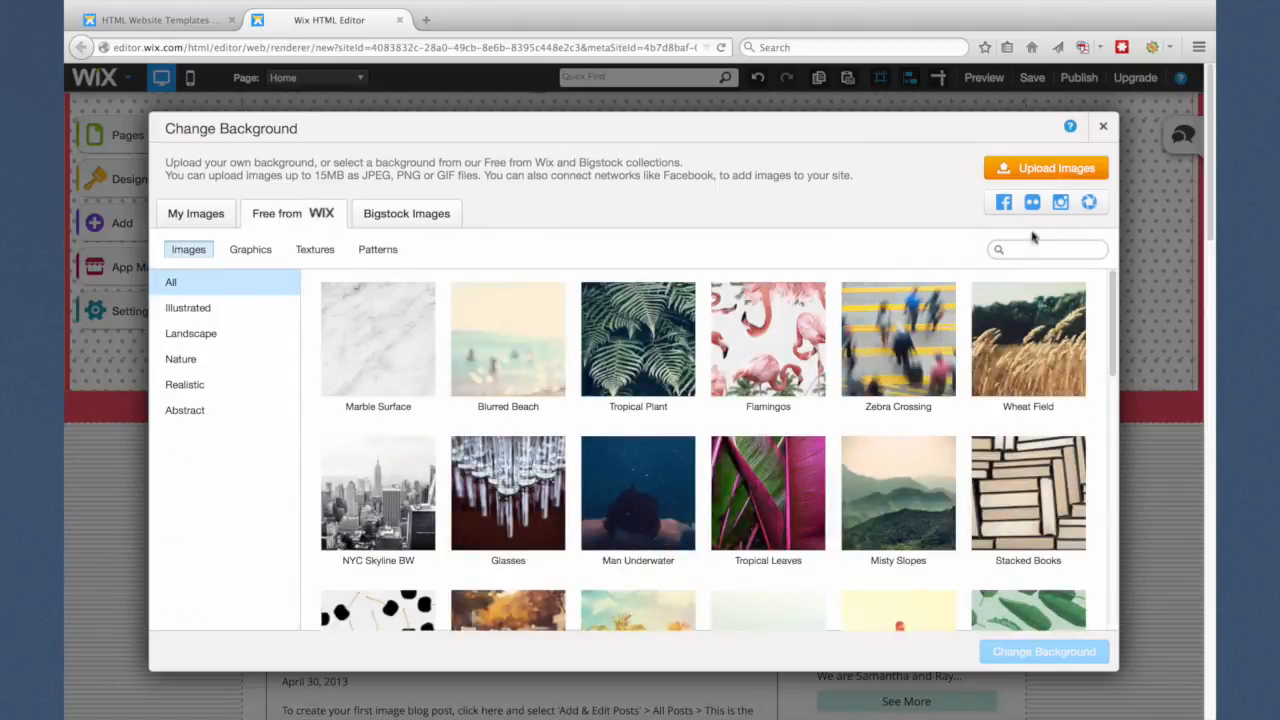
# Search the free Wix images for "food" and apply the "Healthy assortment" vegetable image as the header strip's background.
pyautogui.click(1022, 249)
pyautogui.write('f')
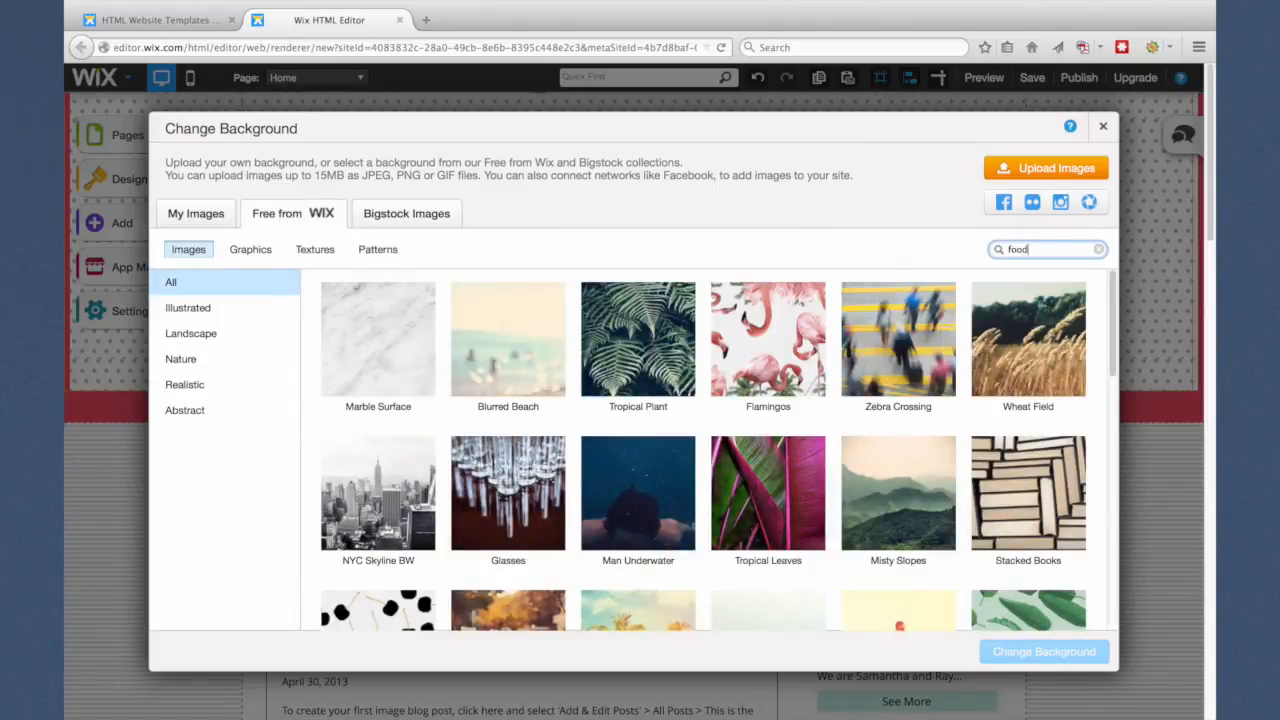
pyautogui.write('ood')
pyautogui.press('Return')
pyautogui.click(780, 380)
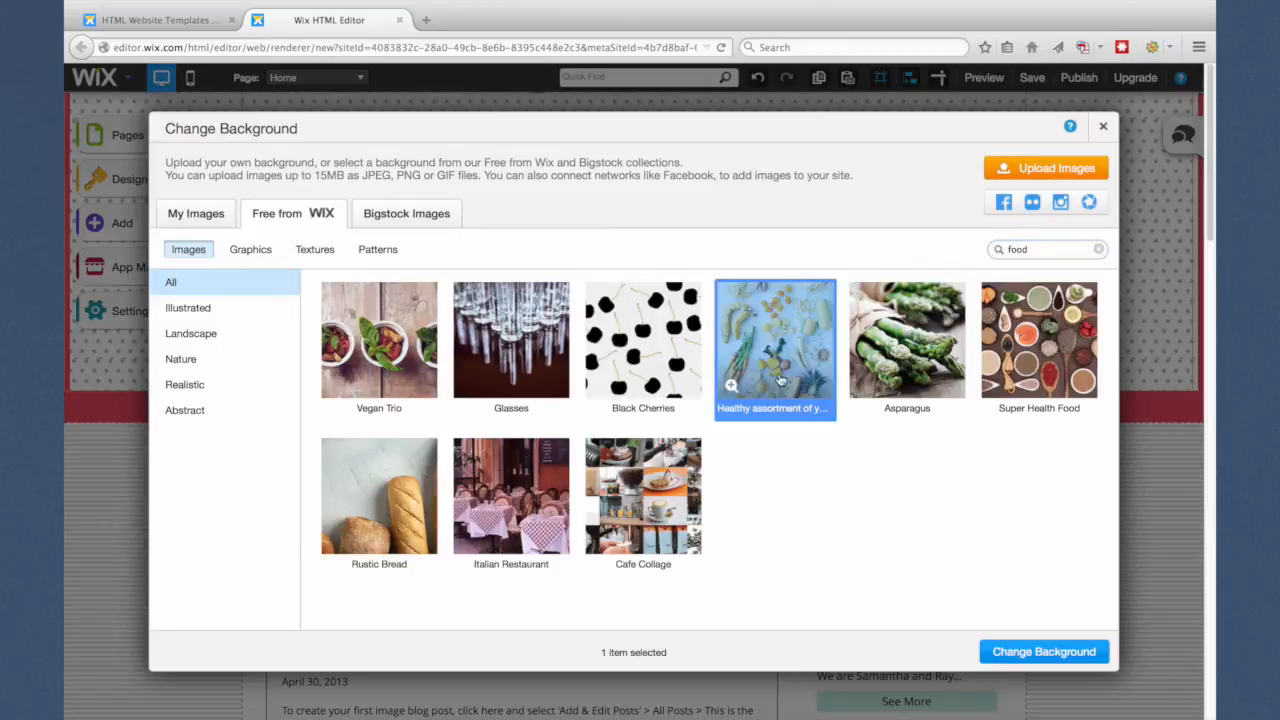
pyautogui.click(1000, 651)
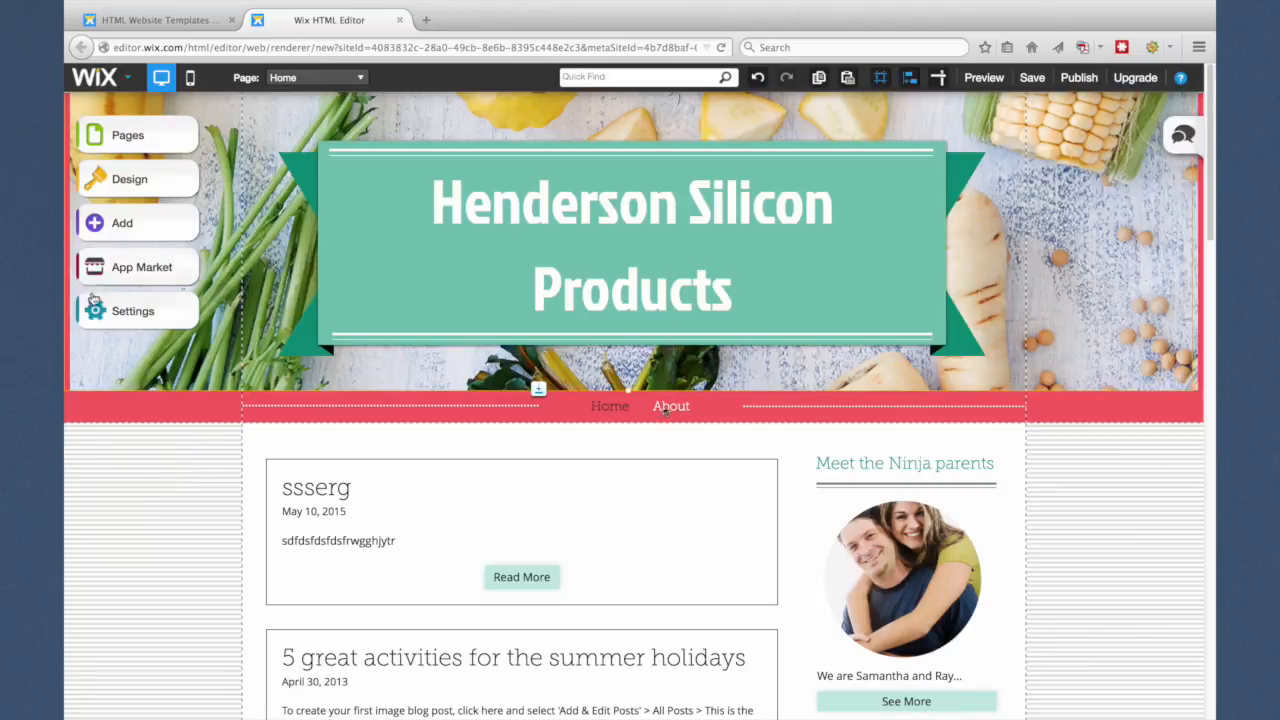
# Open the site's About page and look over its story text and photo.
pyautogui.click(124, 140)
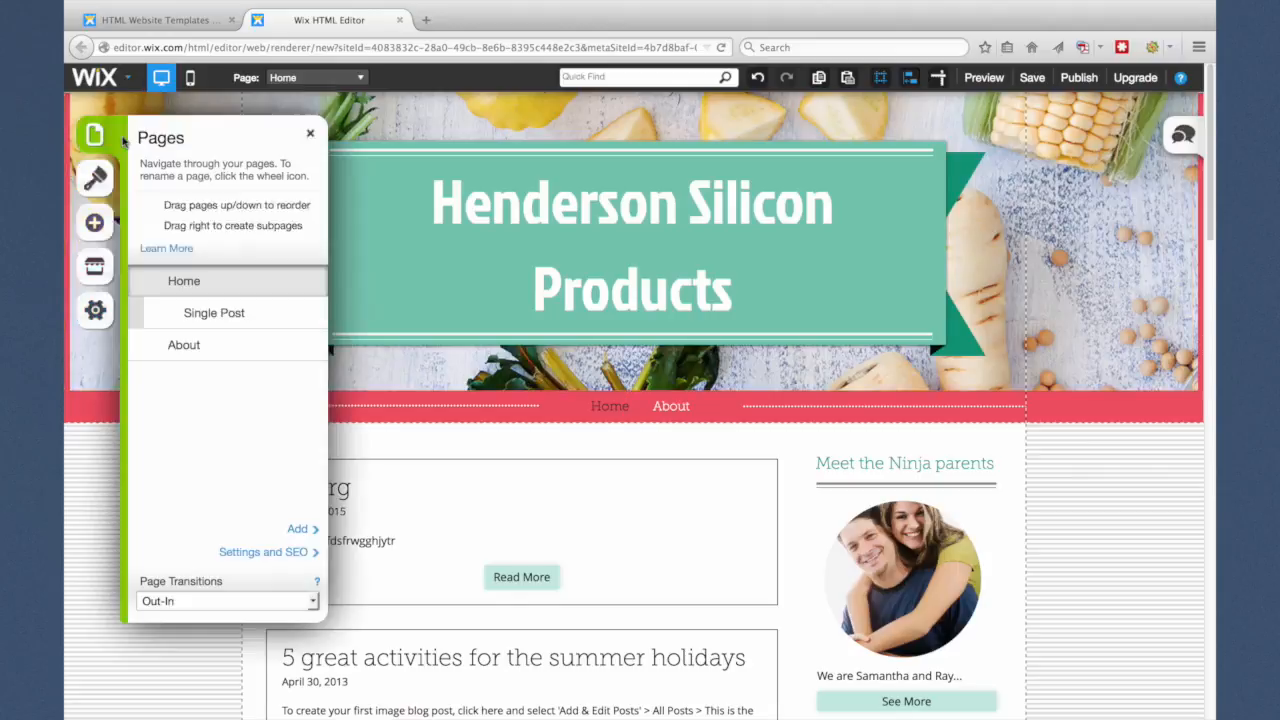
pyautogui.click(186, 346)
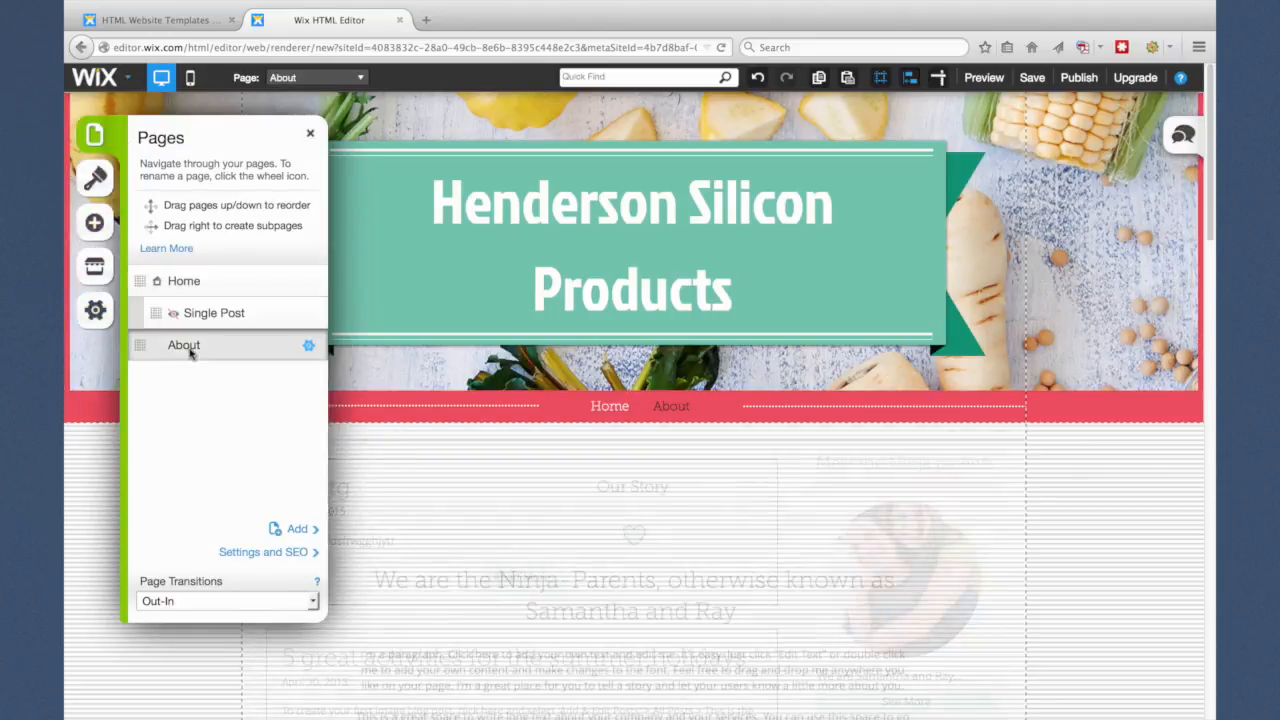
pyautogui.scroll(-5, 174, 529)
pyautogui.scroll(4, 174, 529)
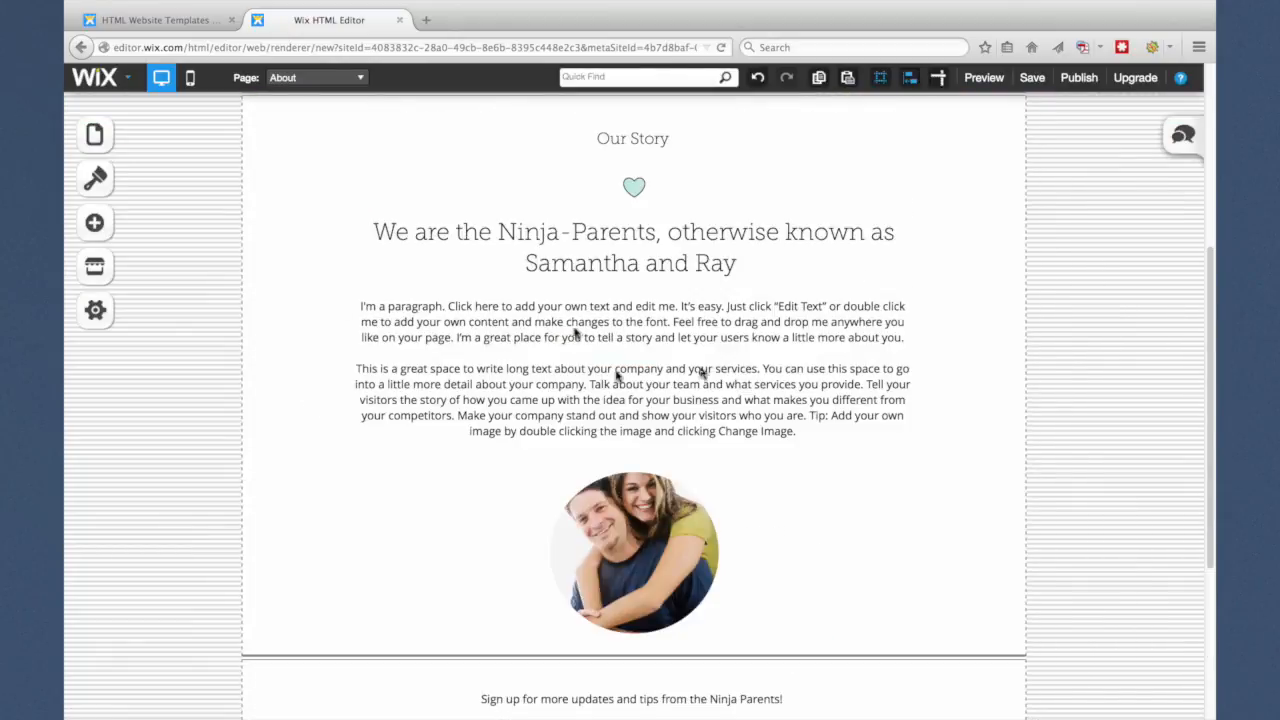
# Change the About heading to "Henderson Silicon Products" and the paragraphs to three lines on the Las Vegas family business, its silicon products and USA factory.
pyautogui.click(400, 240)
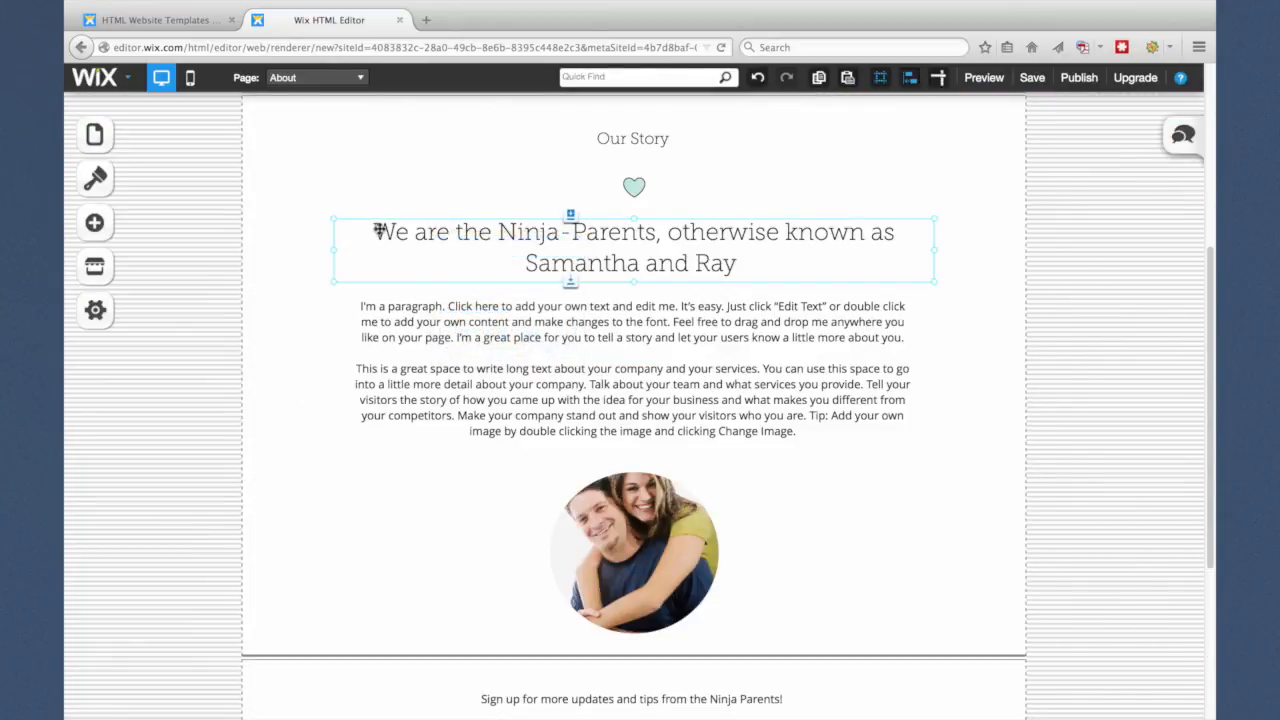
pyautogui.click(516, 266)
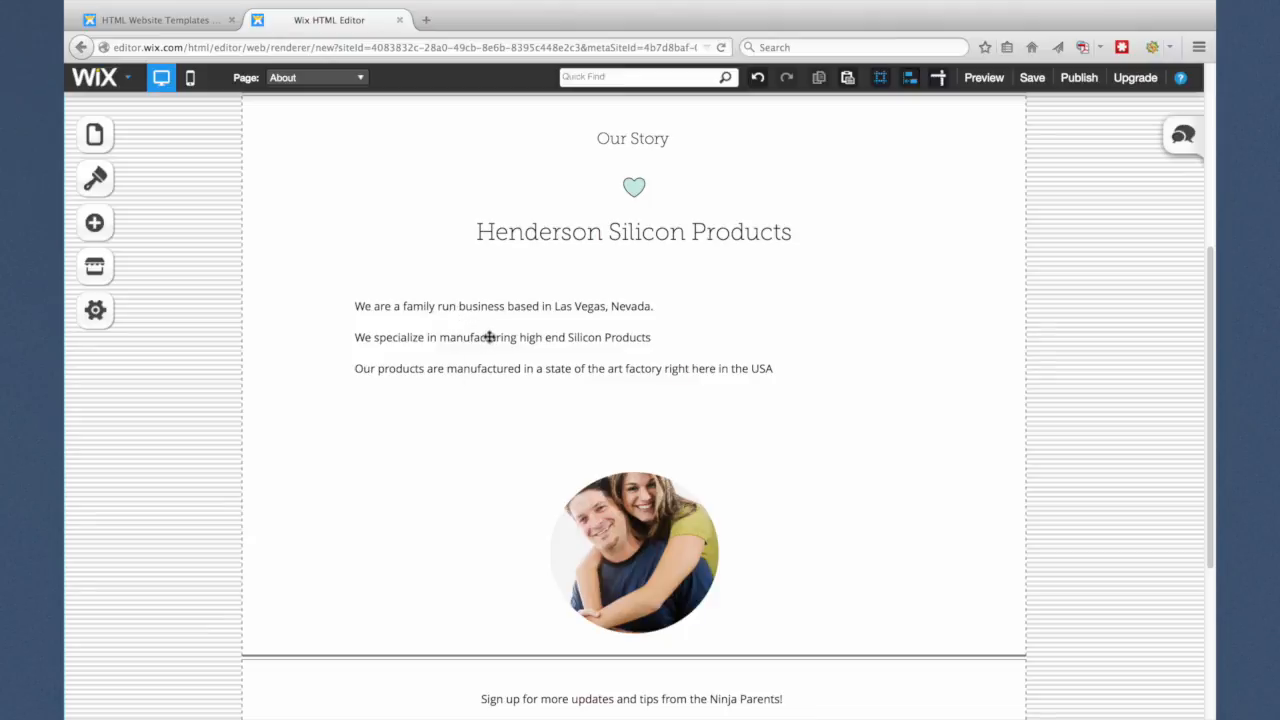
# Change the About page's "Our Story" title to "Our Company".
pyautogui.click(604, 143)
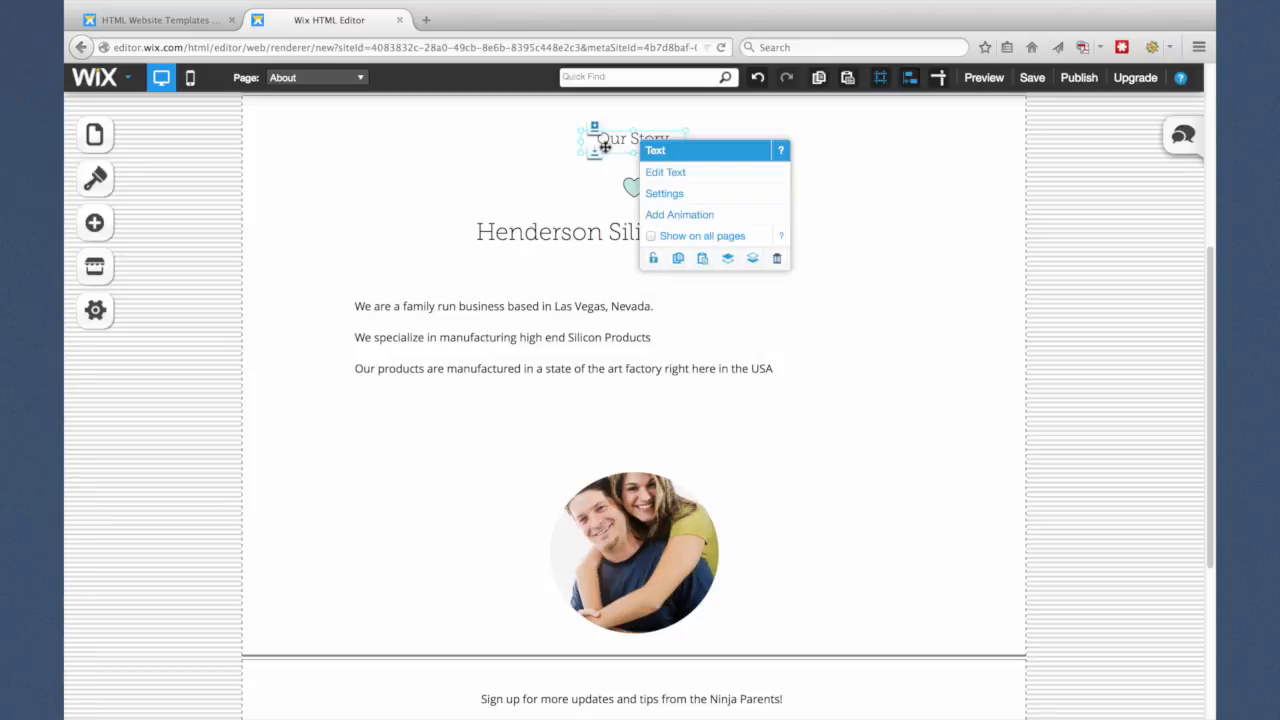
pyautogui.click(669, 172)
pyautogui.write('Company')
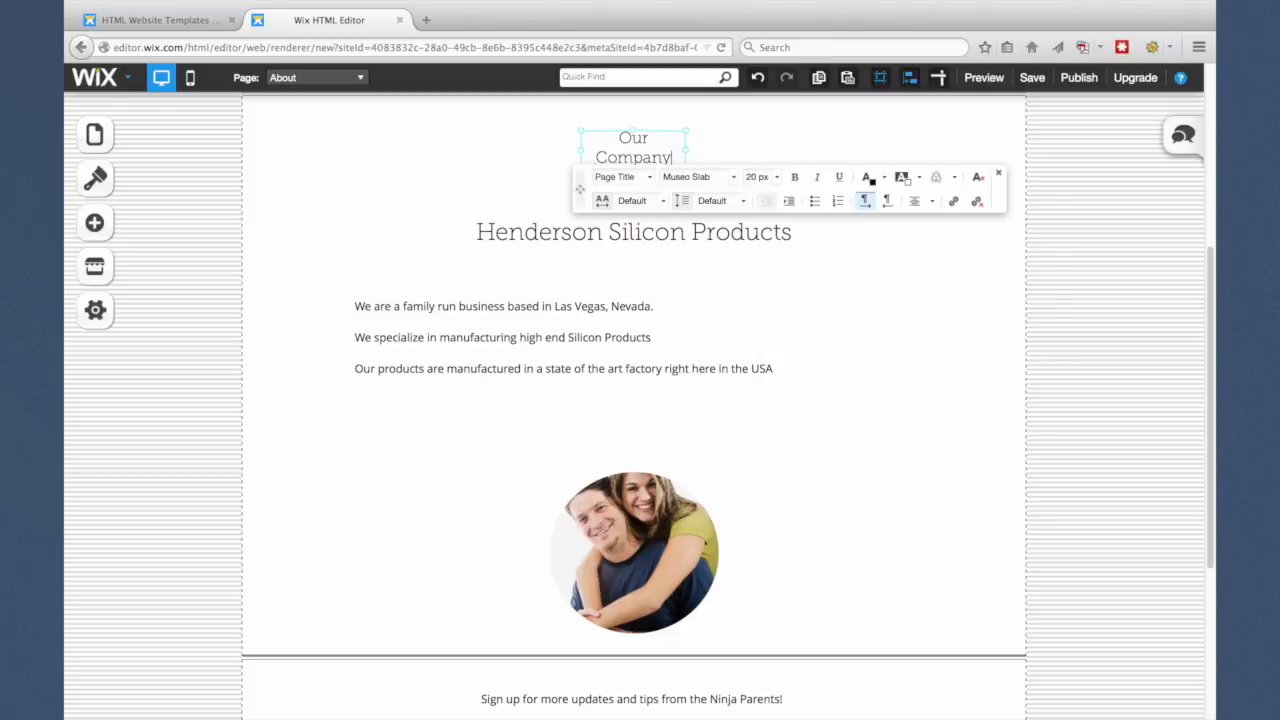
# Delete the contact form and the Ninja Parents sign-up text above it from the About page.
pyautogui.scroll(-5, 350, 393)
pyautogui.click(349, 417)
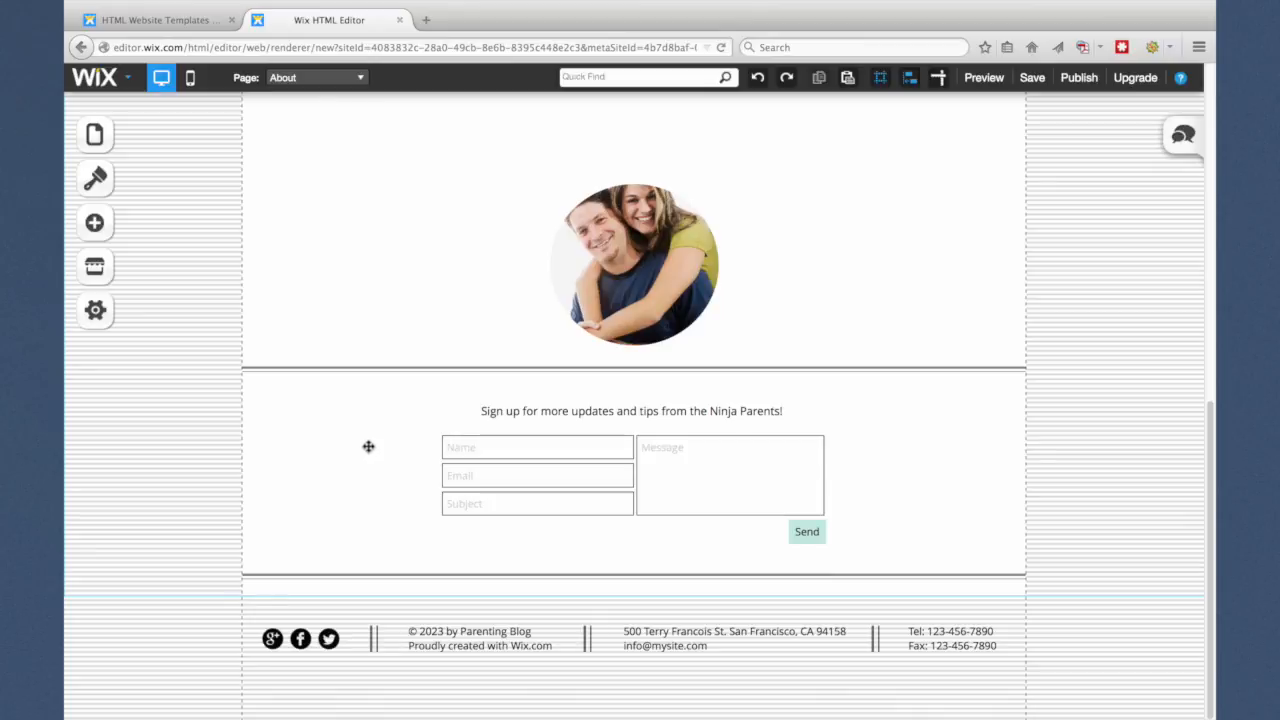
pyautogui.click(496, 450)
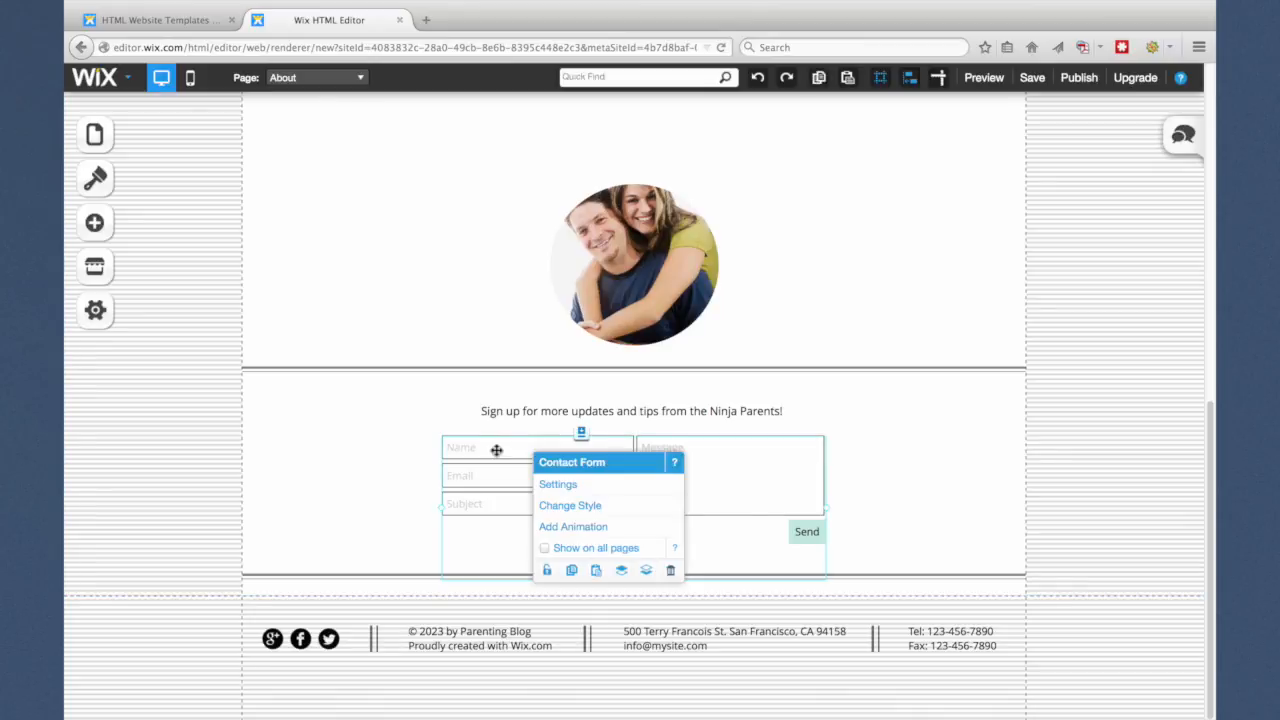
pyautogui.click(670, 570)
pyautogui.click(500, 414)
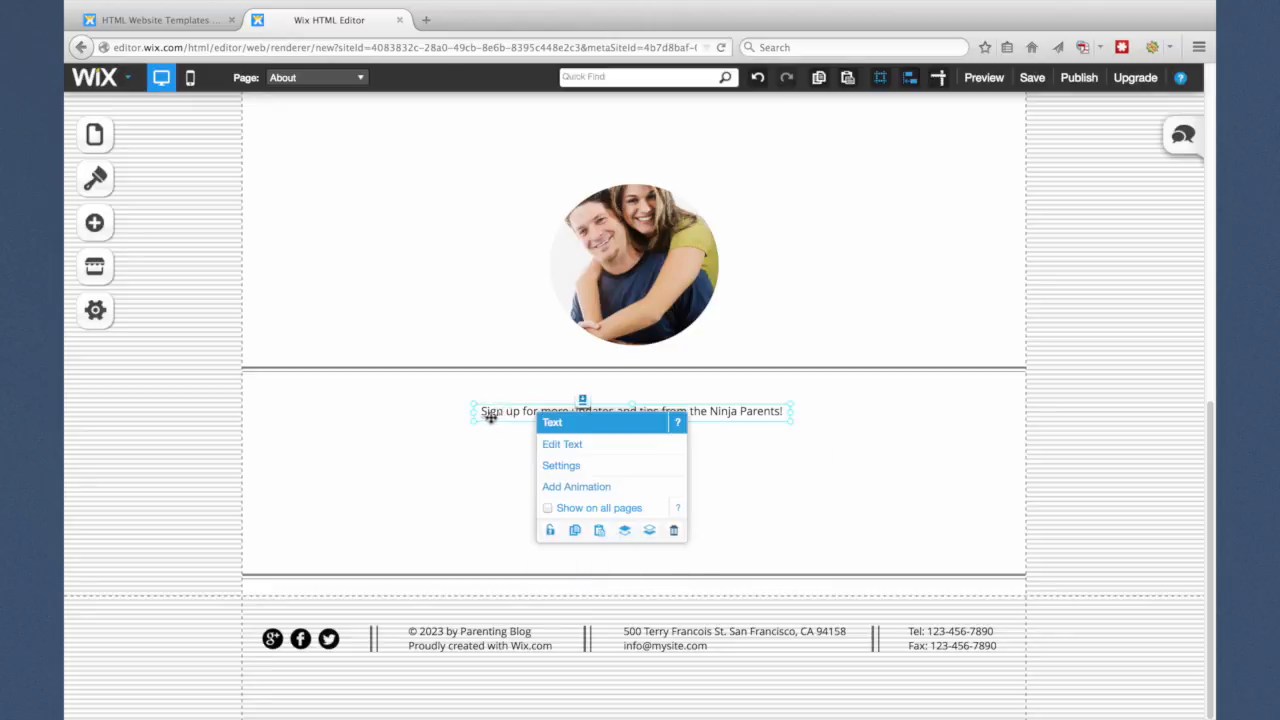
pyautogui.click(673, 530)
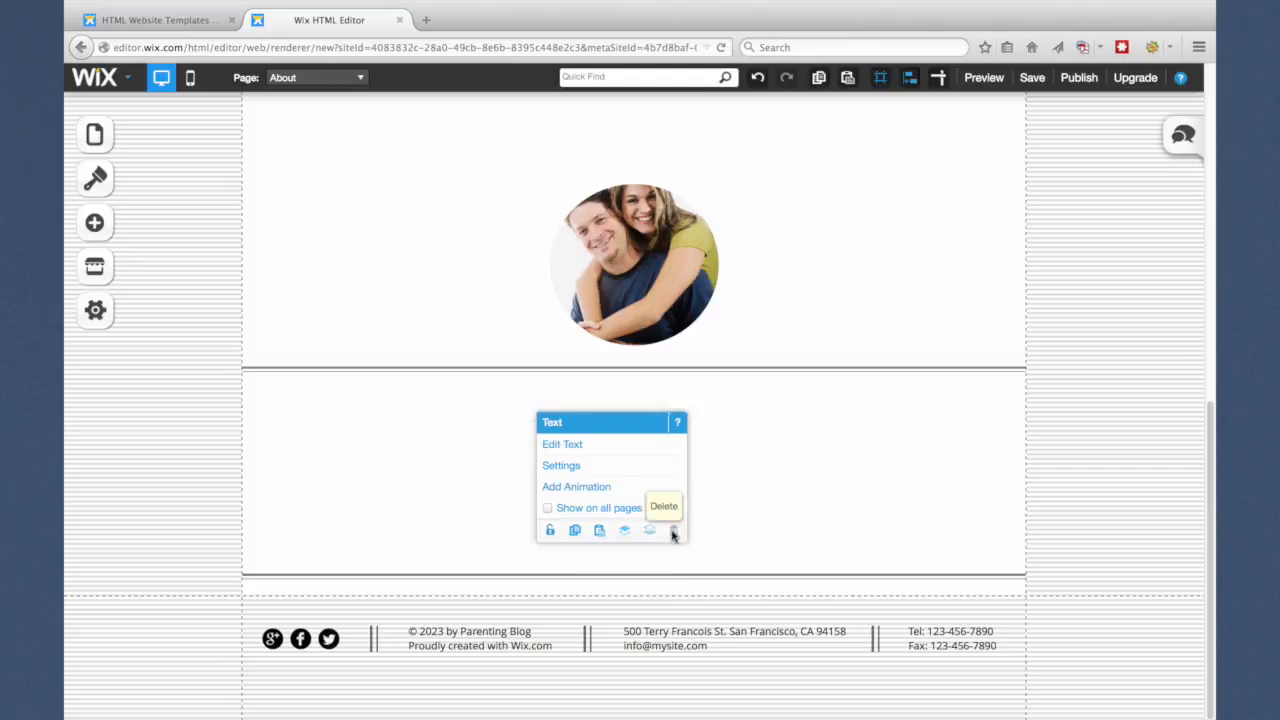
# Move the divider line above the footer up toward the one beneath the couple's photo, closing the empty section.
pyautogui.click(646, 501)
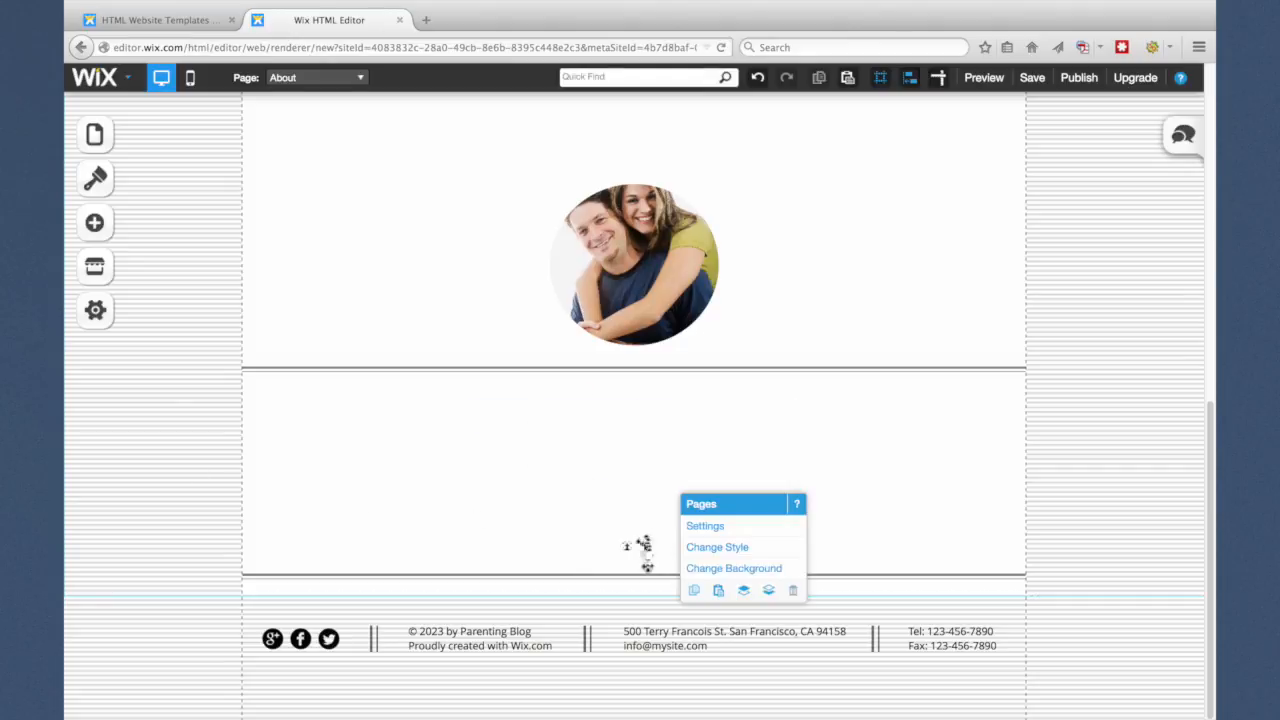
pyautogui.click(648, 576)
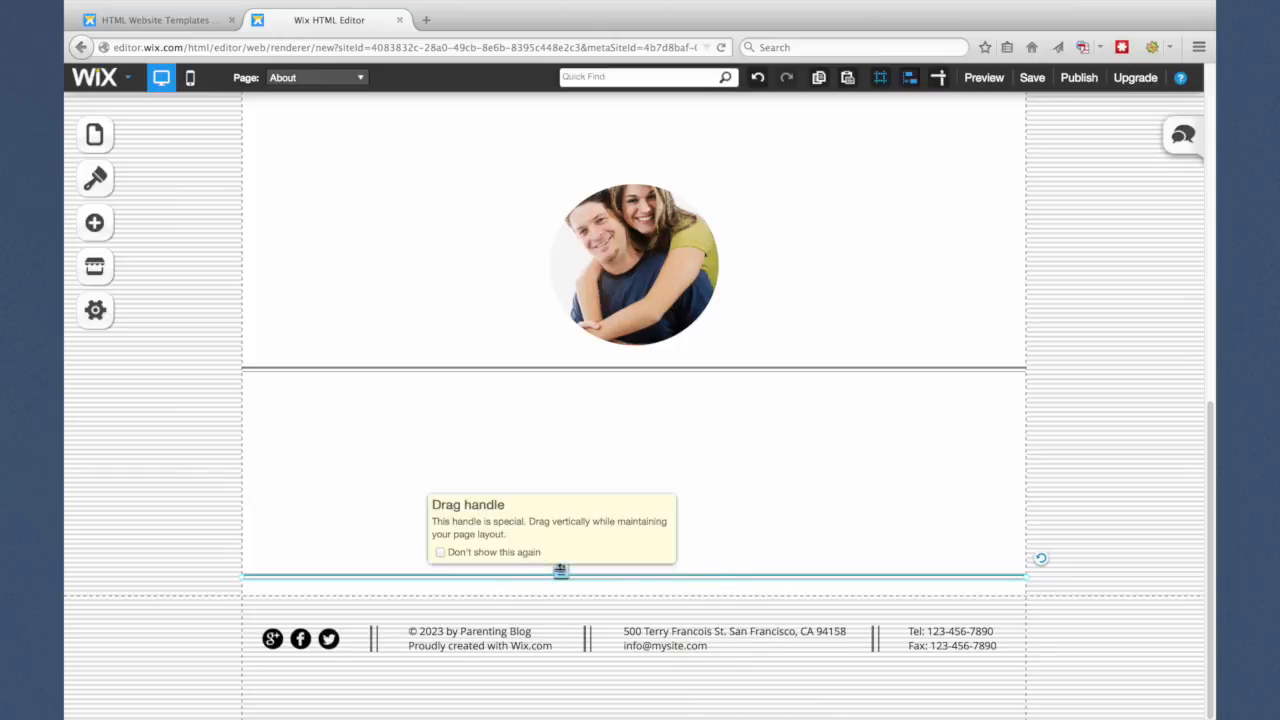
pyautogui.moveTo(561, 570); pyautogui.dragTo(560, 511)
# Change the footer copyright to "© 2015 by Henderson Silicon Products" and delete the footer's address/email and telephone/fax text blocks.
pyautogui.rightClick(514, 600)
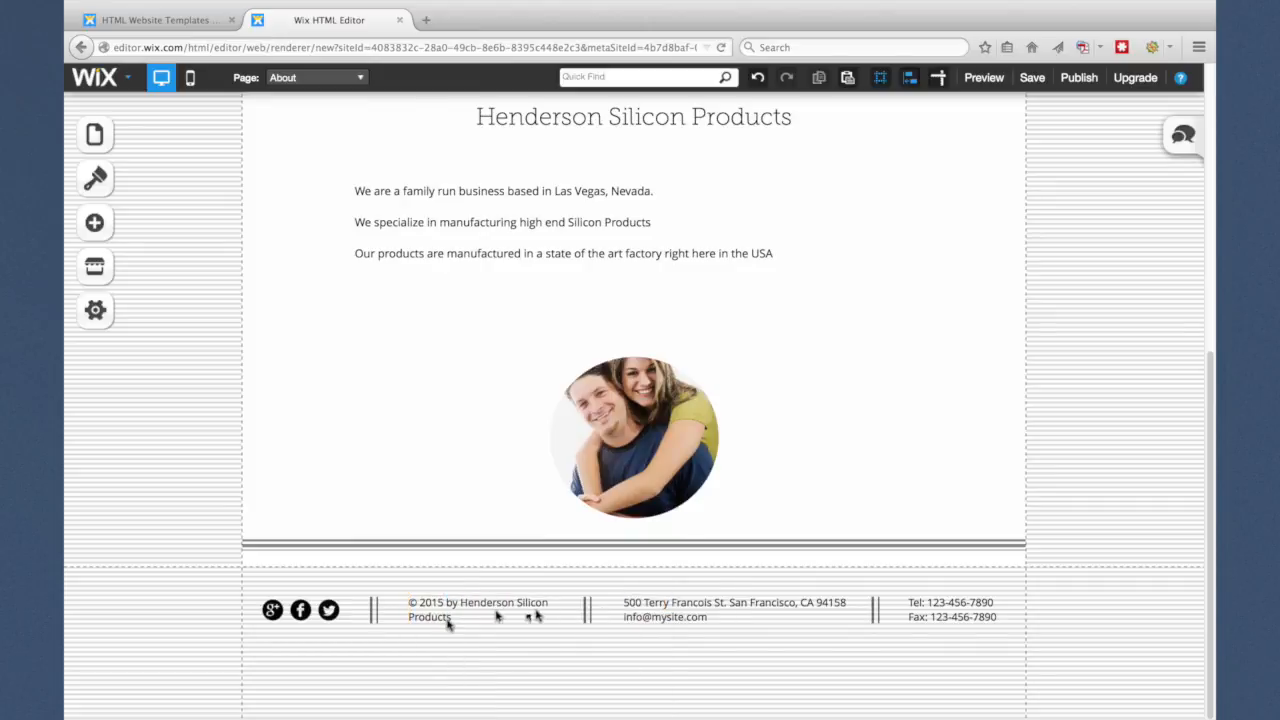
pyautogui.click(655, 613)
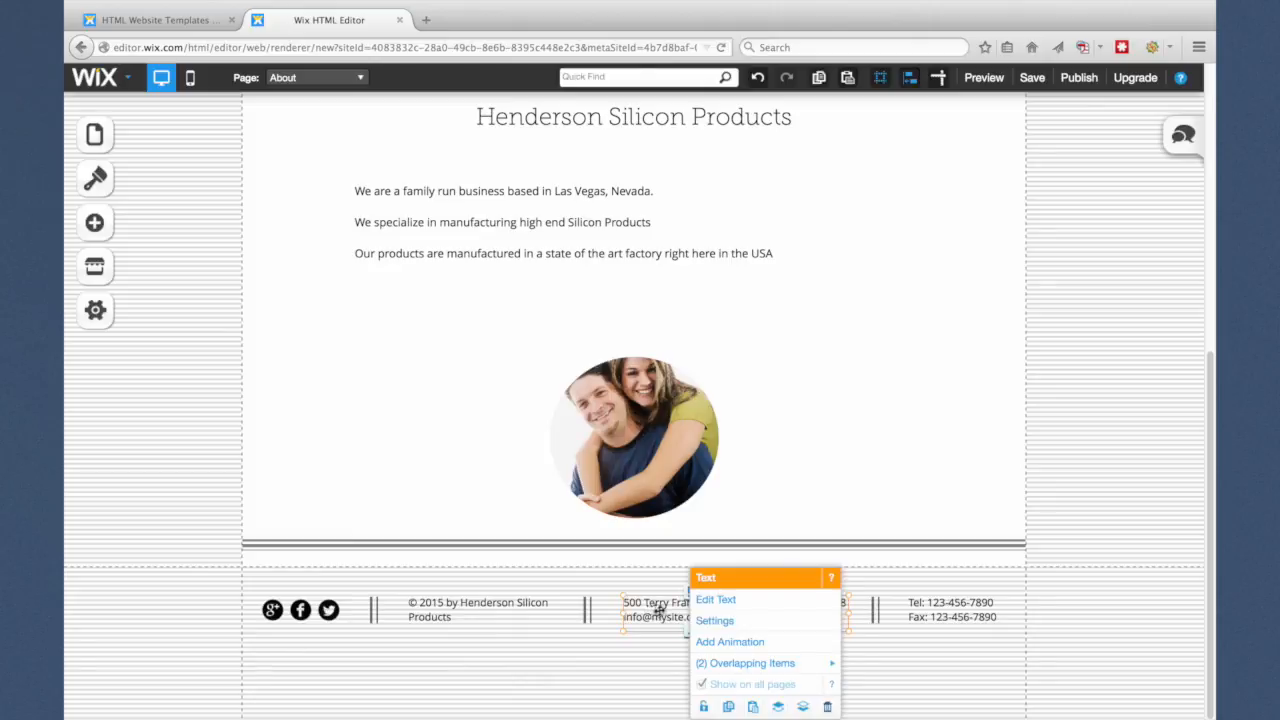
pyautogui.click(828, 708)
pyautogui.click(917, 609)
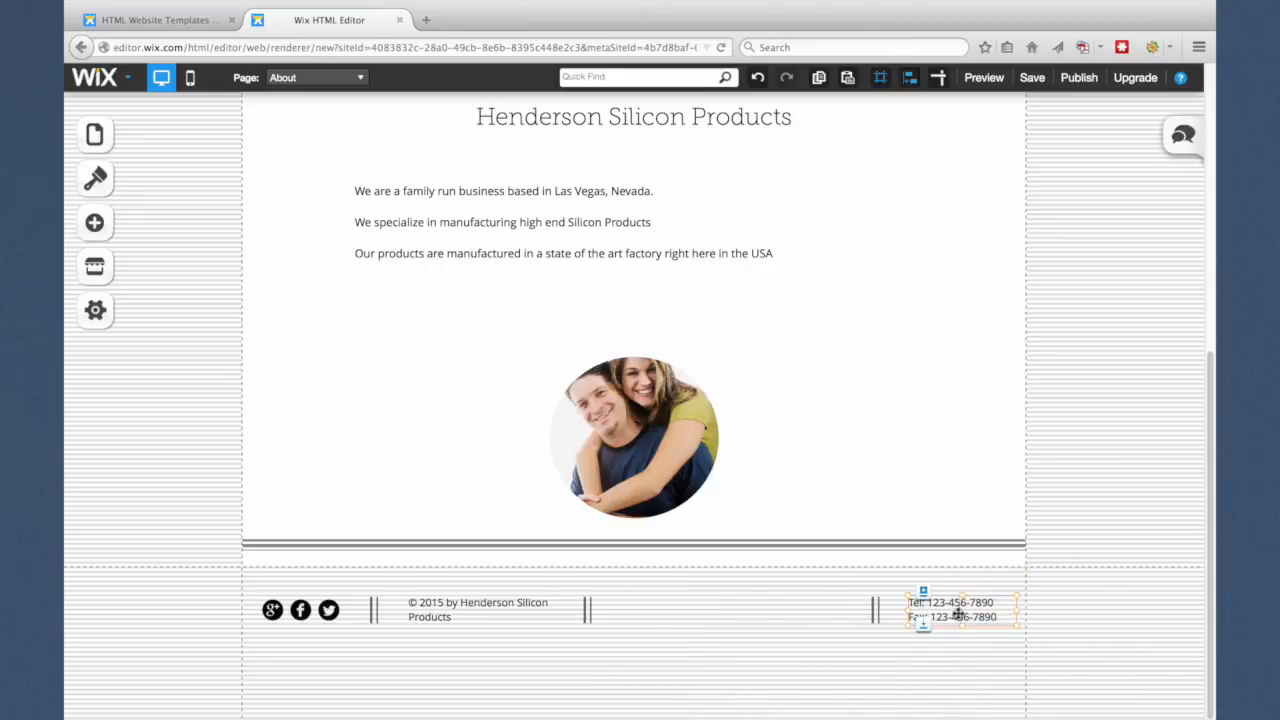
pyautogui.click(958, 612)
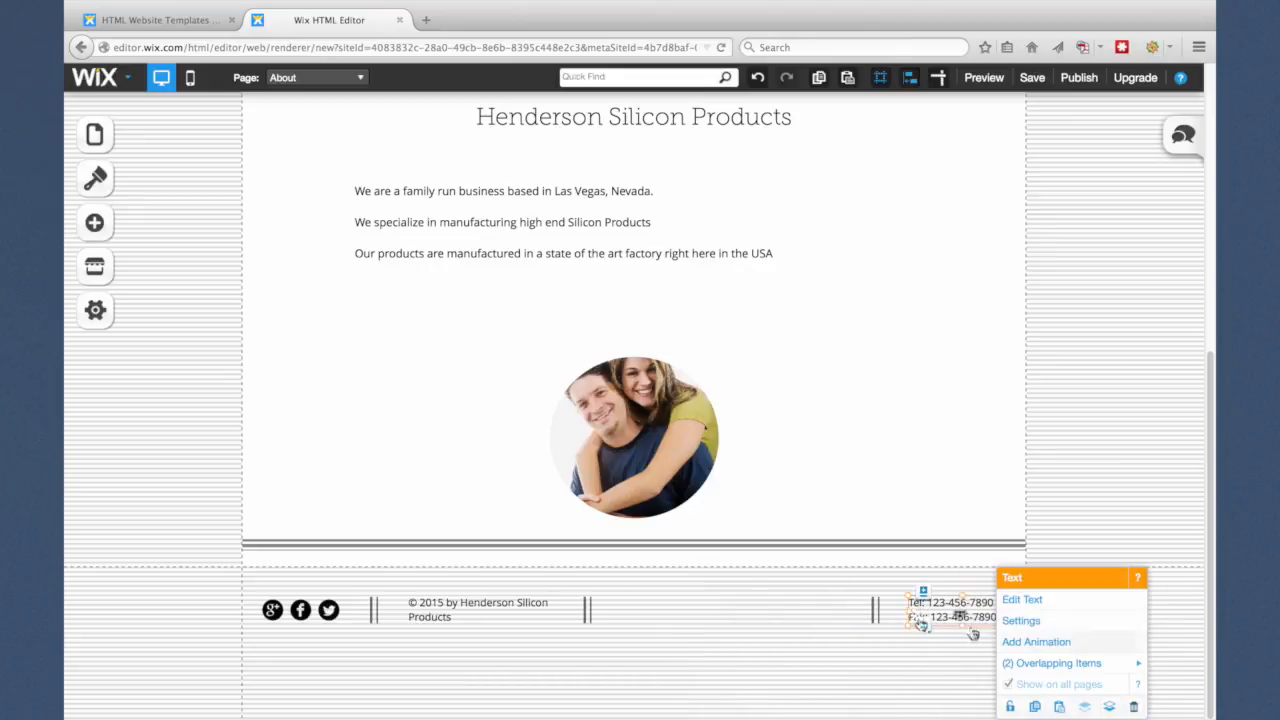
pyautogui.click(1135, 708)
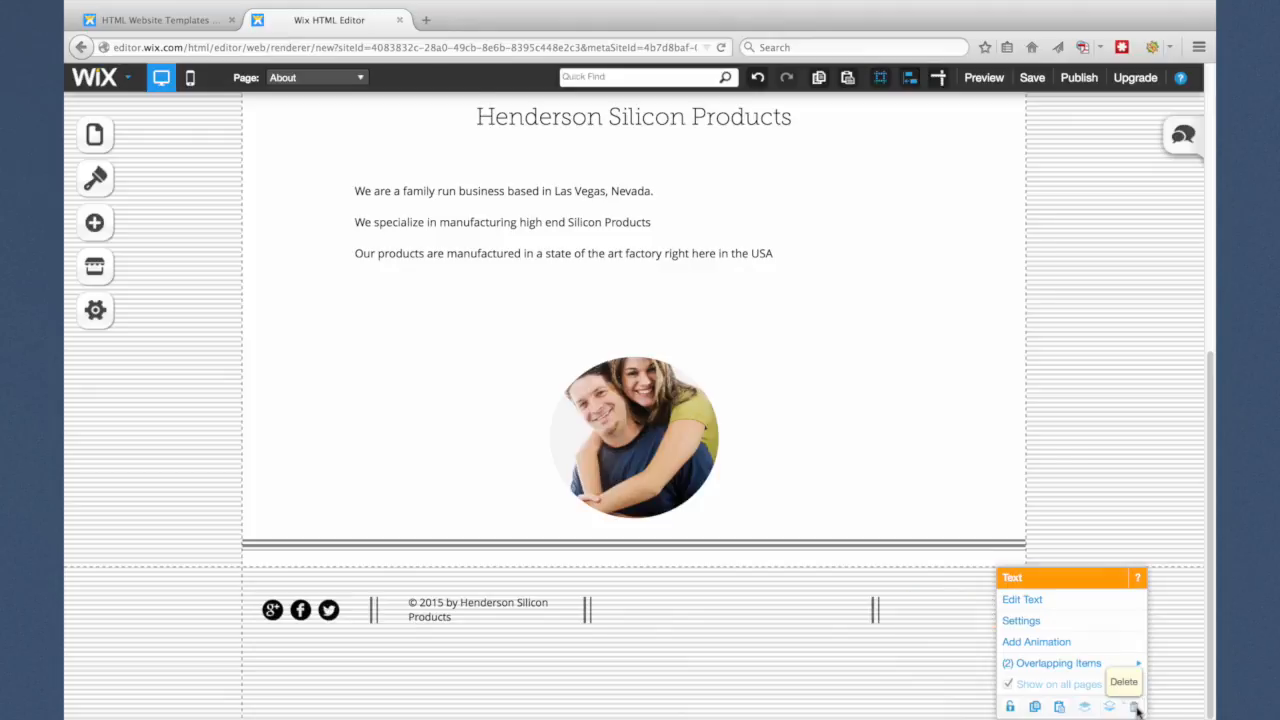
# Check the edited About page, switch to the Home page and examine its blog posts, sidebar and footer.
pyautogui.scroll(5, 816, 348)
pyautogui.scroll(-2, 816, 348)
pyautogui.scroll(-3, 816, 348)
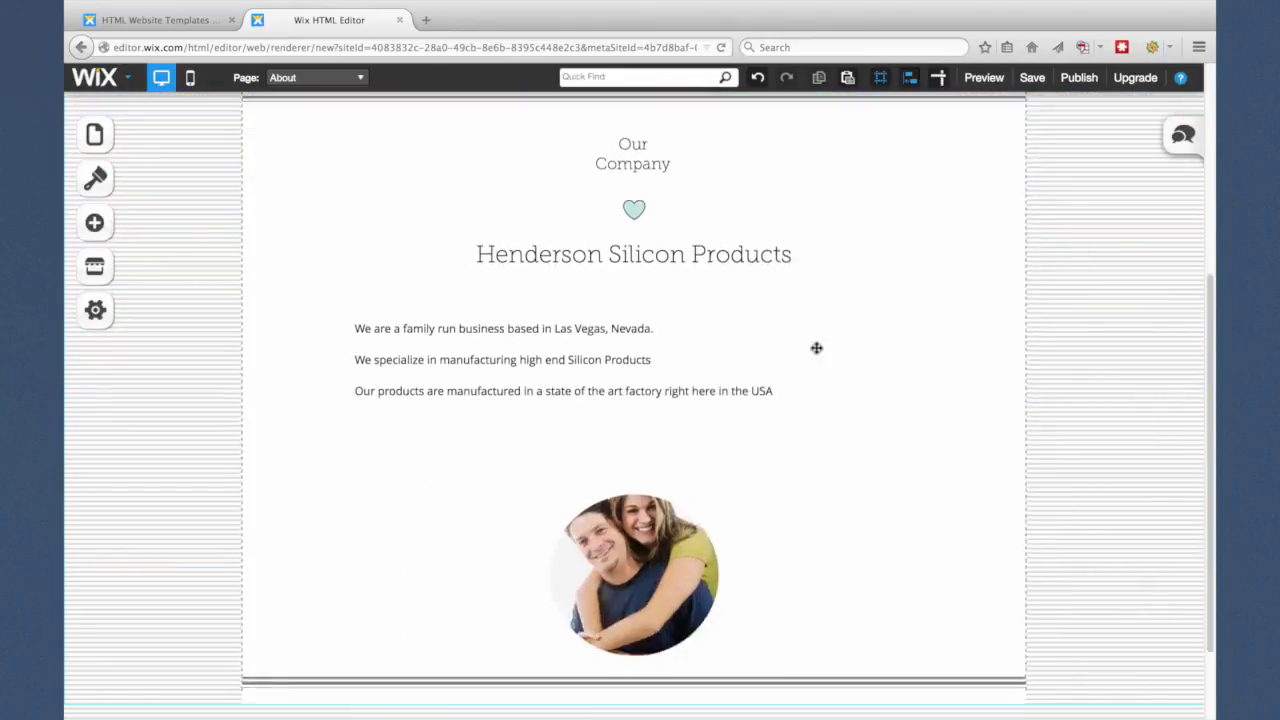
pyautogui.scroll(5, 816, 348)
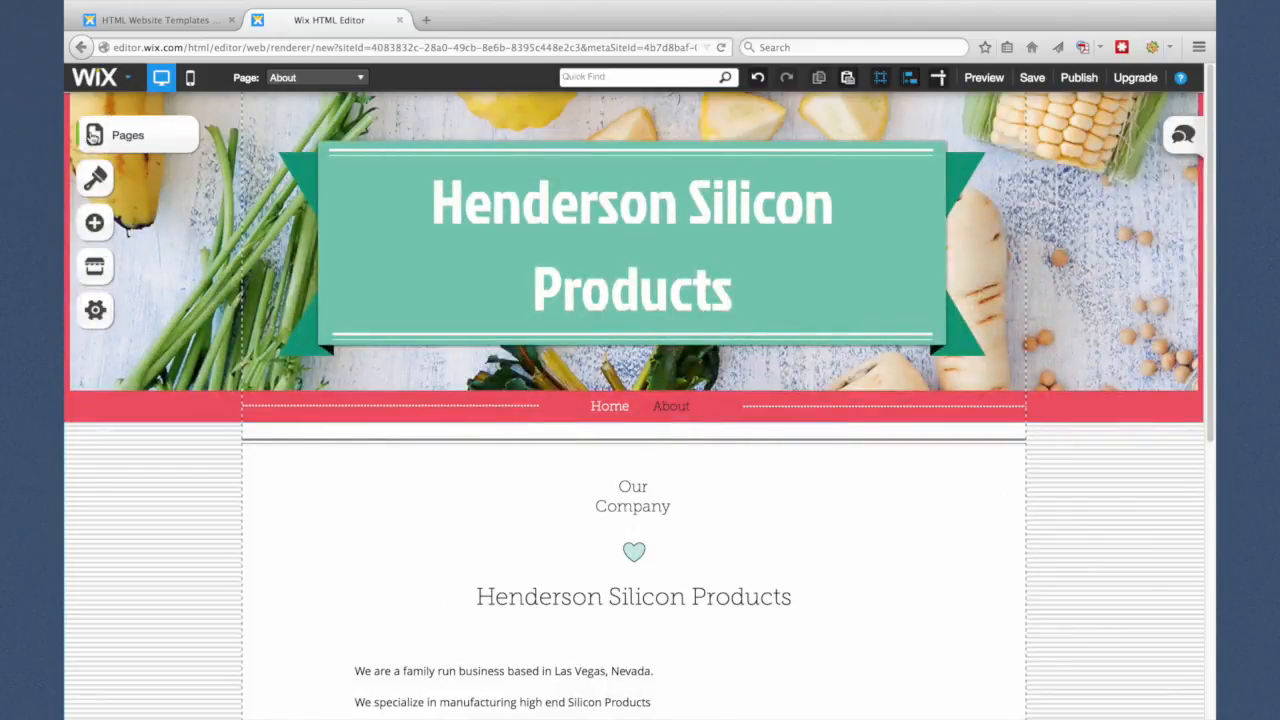
pyautogui.click(93, 136)
pyautogui.click(187, 283)
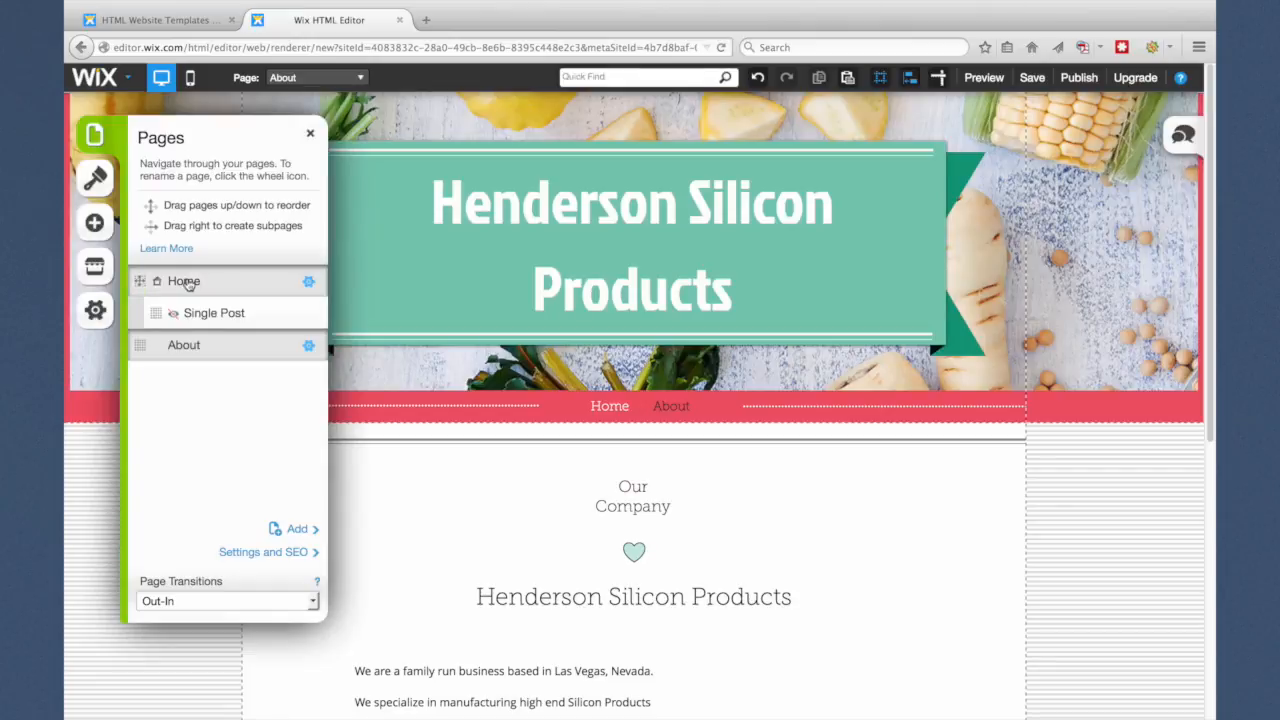
pyautogui.scroll(-3, 170, 495)
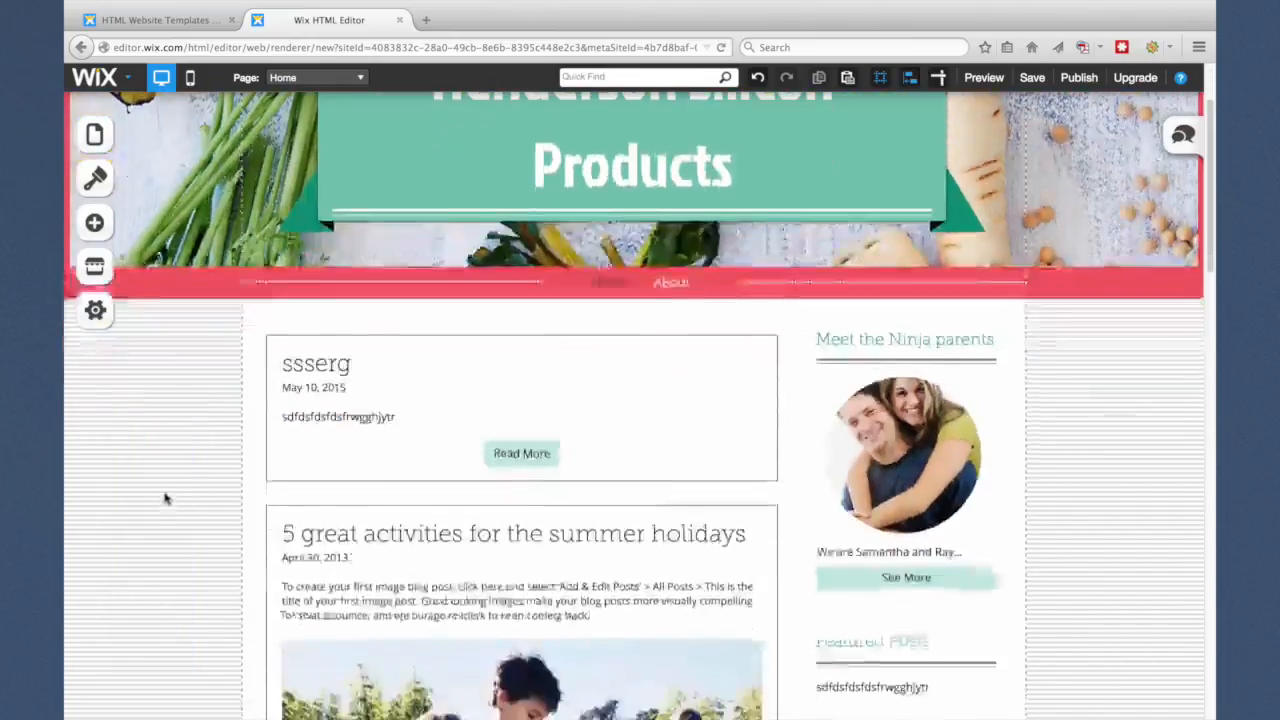
pyautogui.scroll(-6, 166, 497)
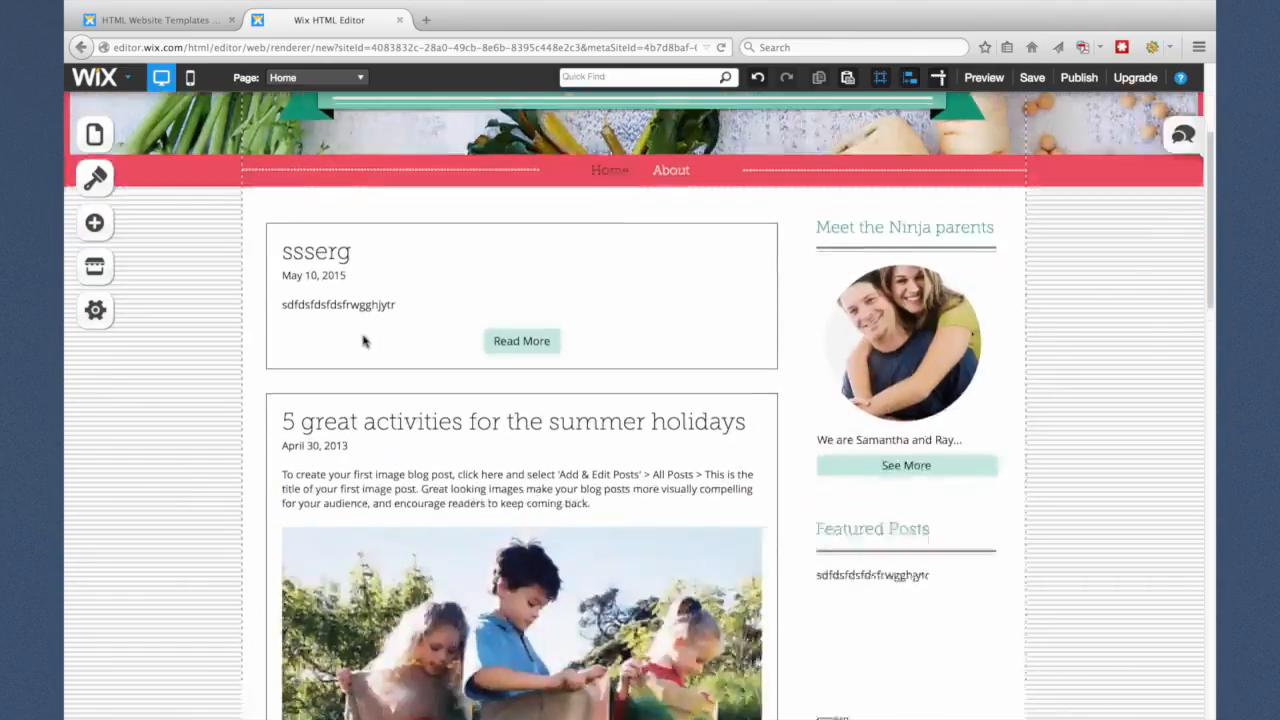
pyautogui.scroll(-9, 363, 341)
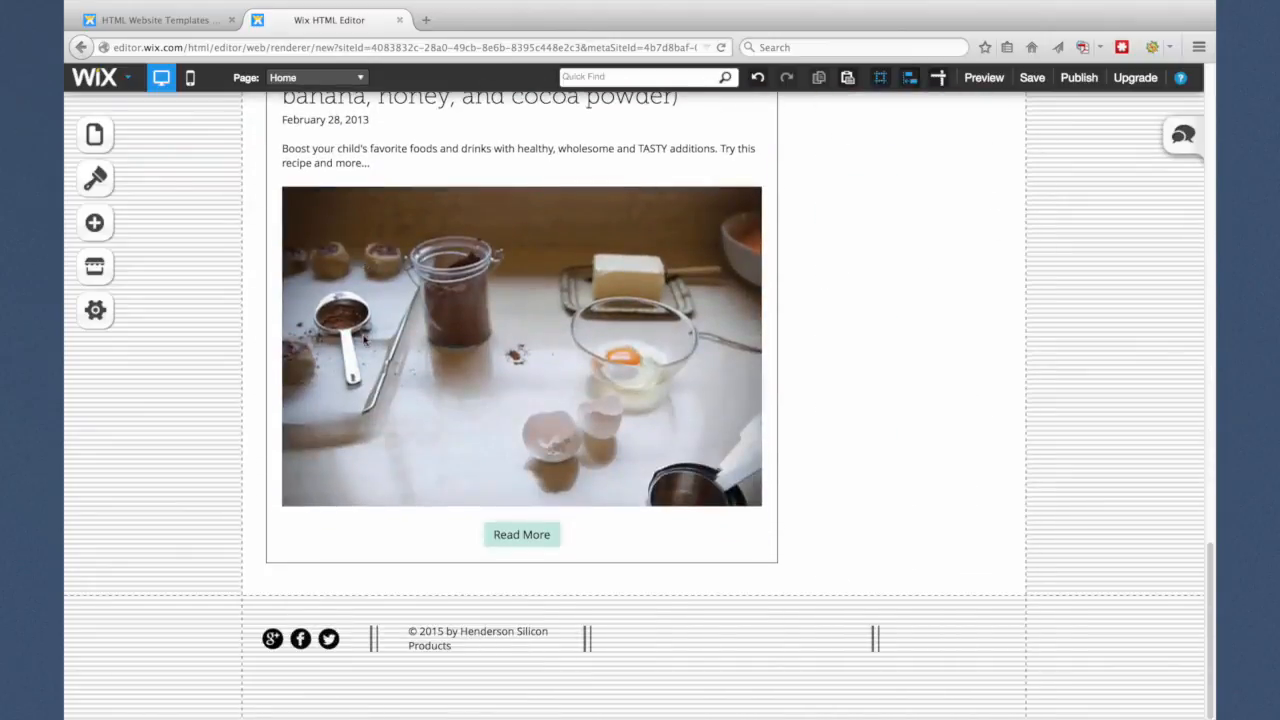
pyautogui.scroll(5, 363, 340)
pyautogui.scroll(10, 343, 338)
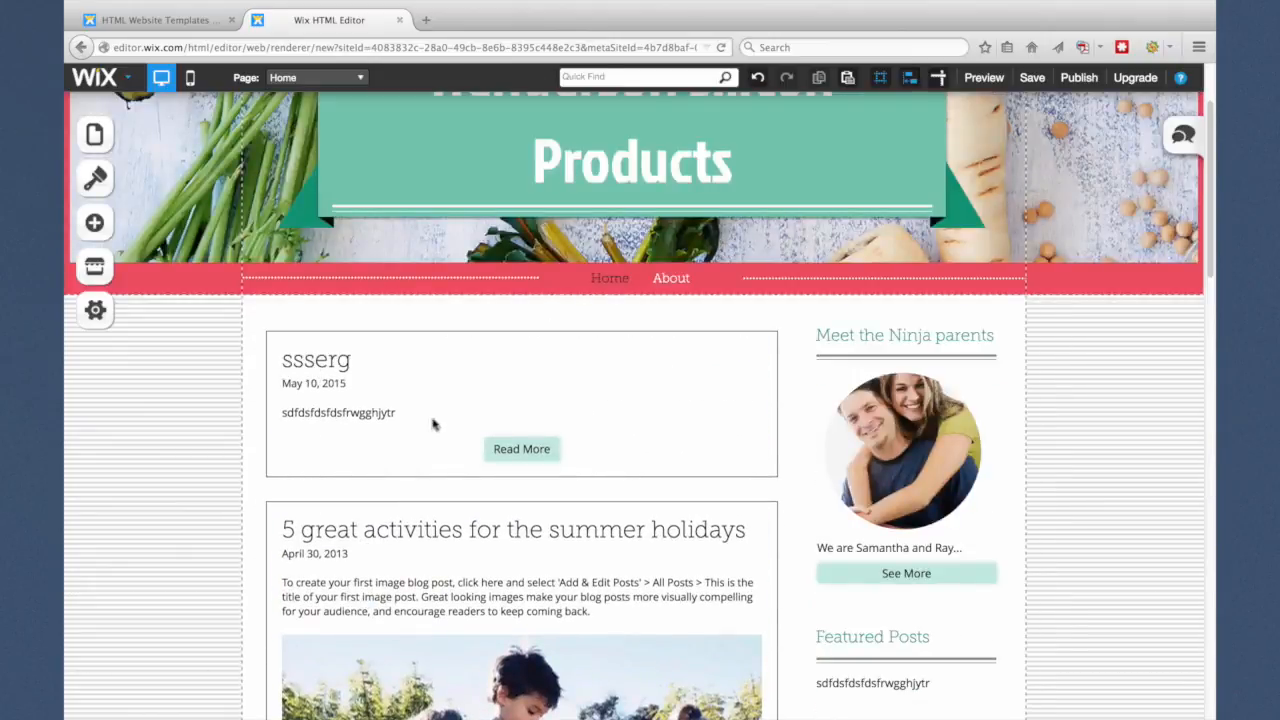
pyautogui.scroll(3, 200, 406)
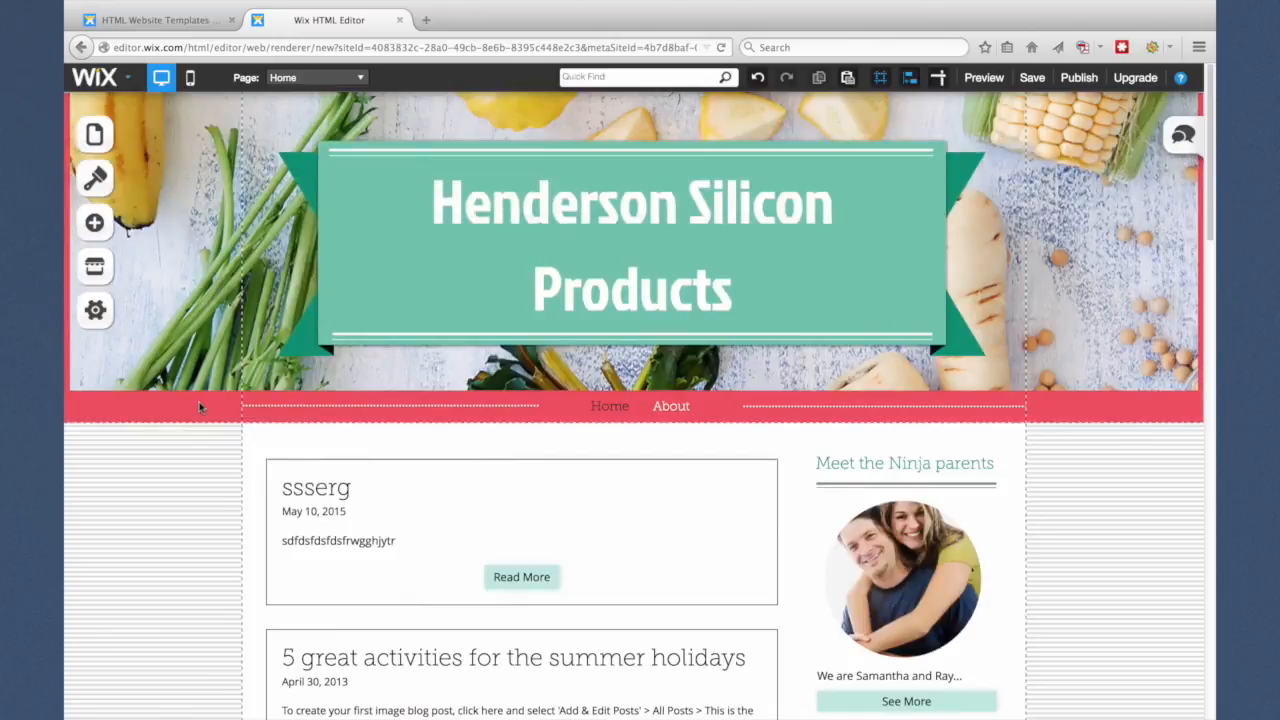
# Delete the "Meet the Ninja parents" heading, the couple's photo and the divider line between them from the Home sidebar.
pyautogui.scroll(-4, 200, 406)
pyautogui.scroll(-1, 167, 489)
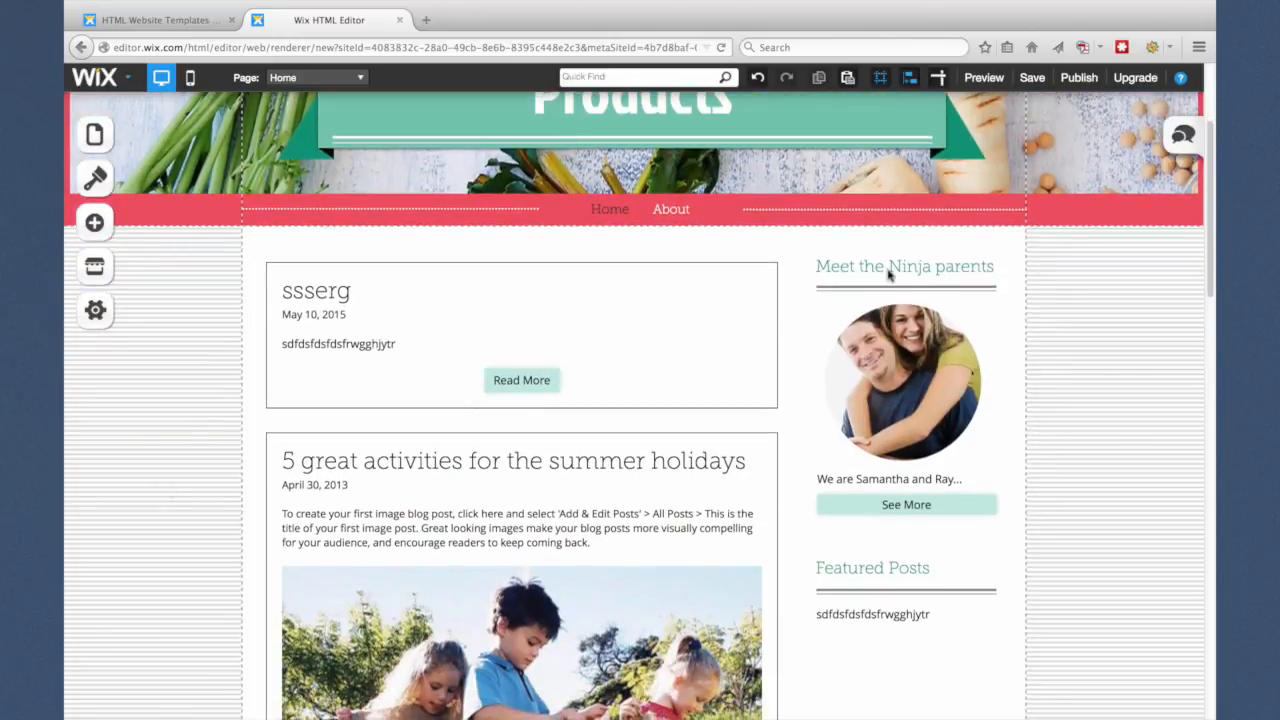
pyautogui.click(965, 270)
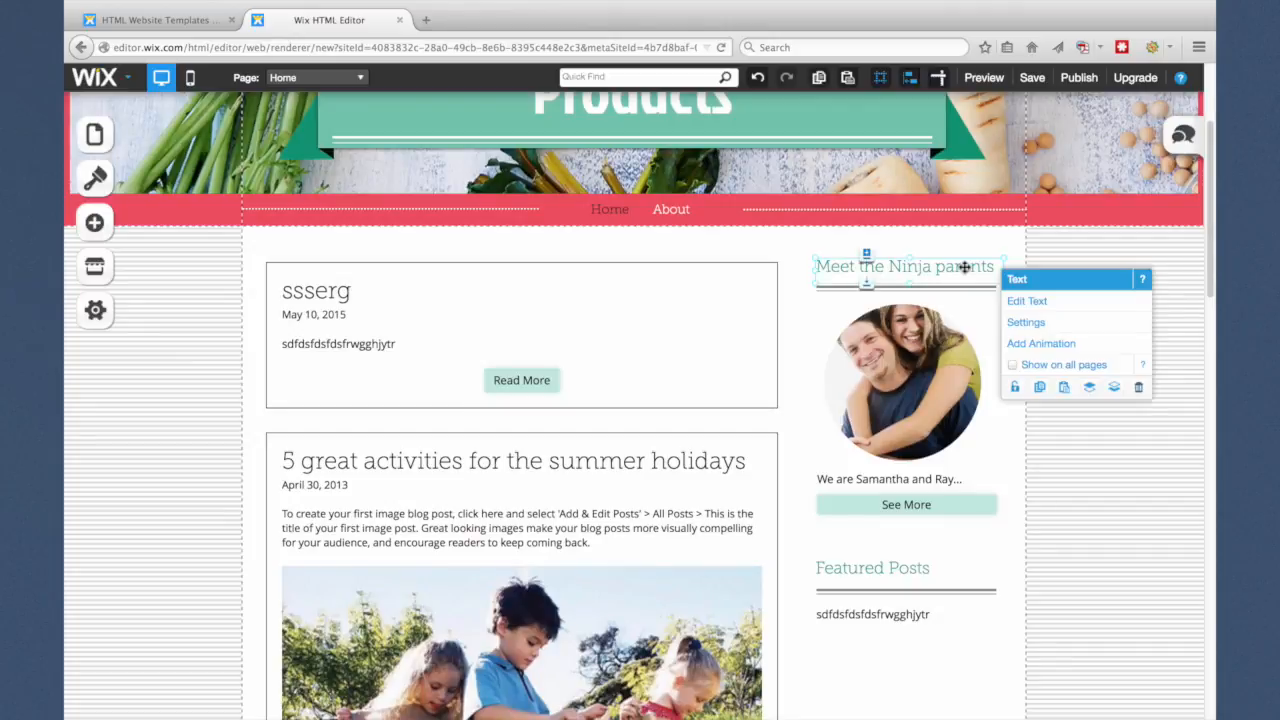
pyautogui.click(1138, 389)
pyautogui.click(880, 372)
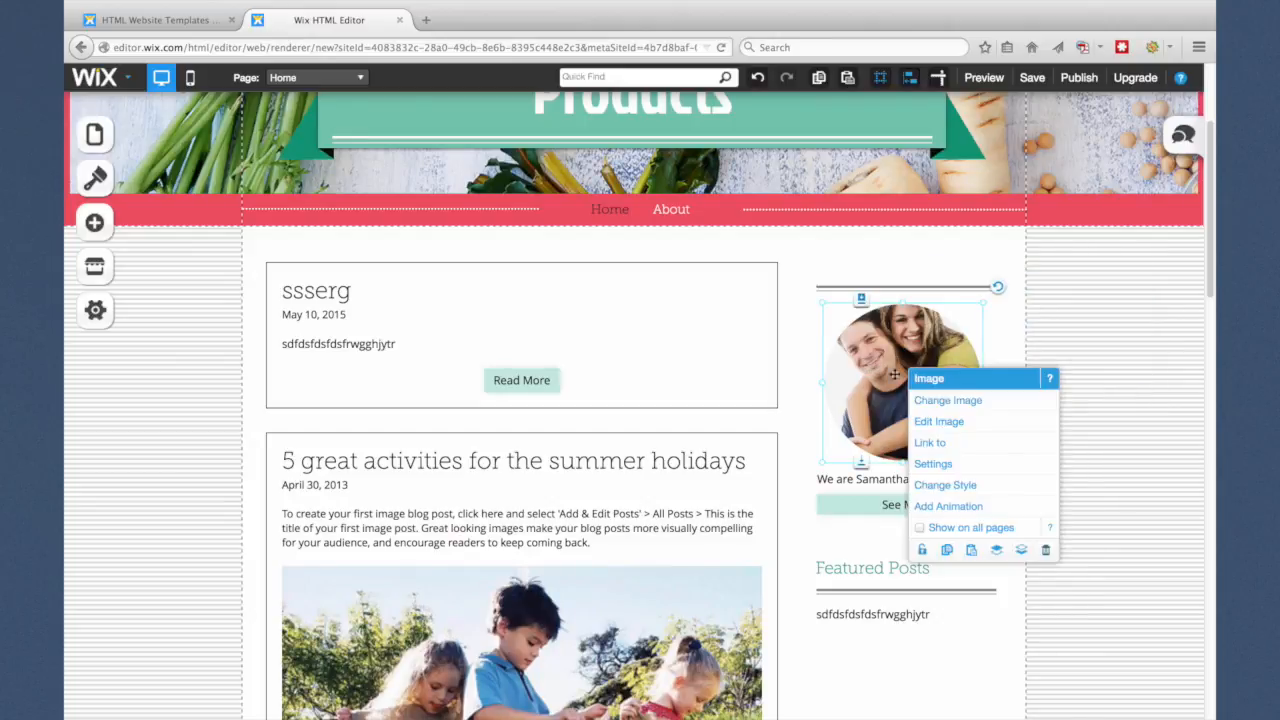
pyautogui.click(1047, 551)
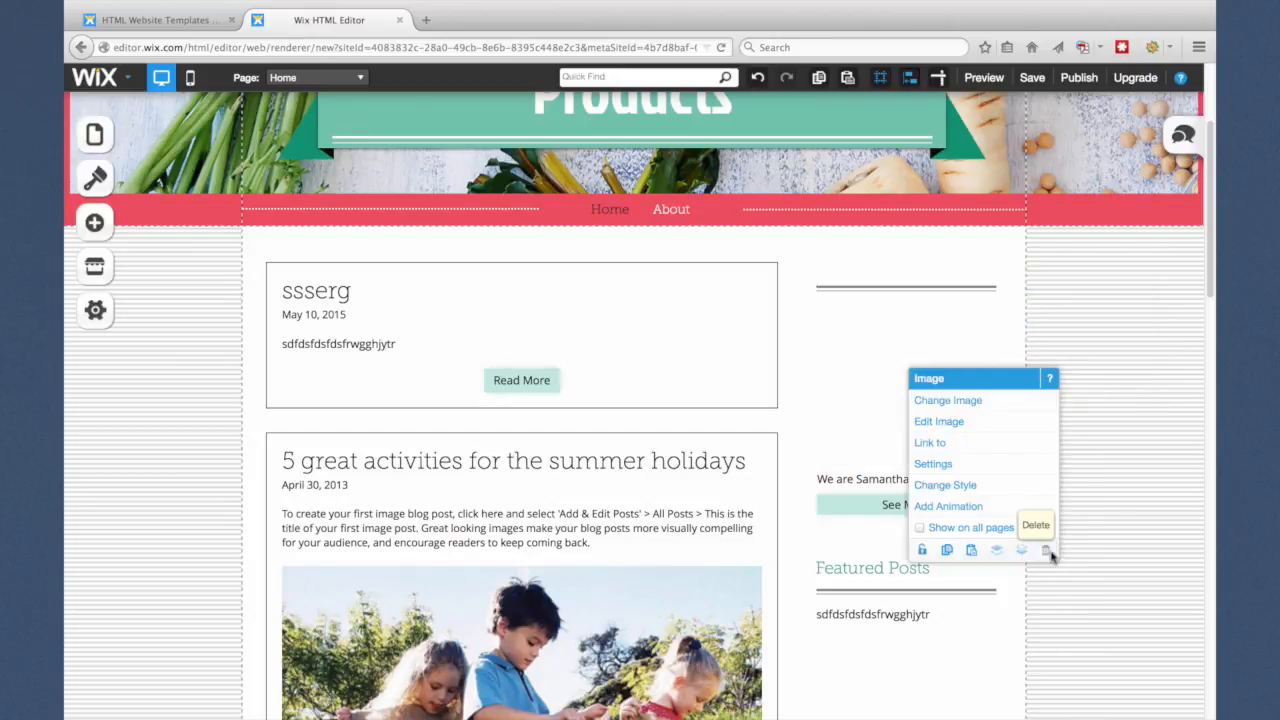
pyautogui.click(891, 287)
pyautogui.click(1064, 406)
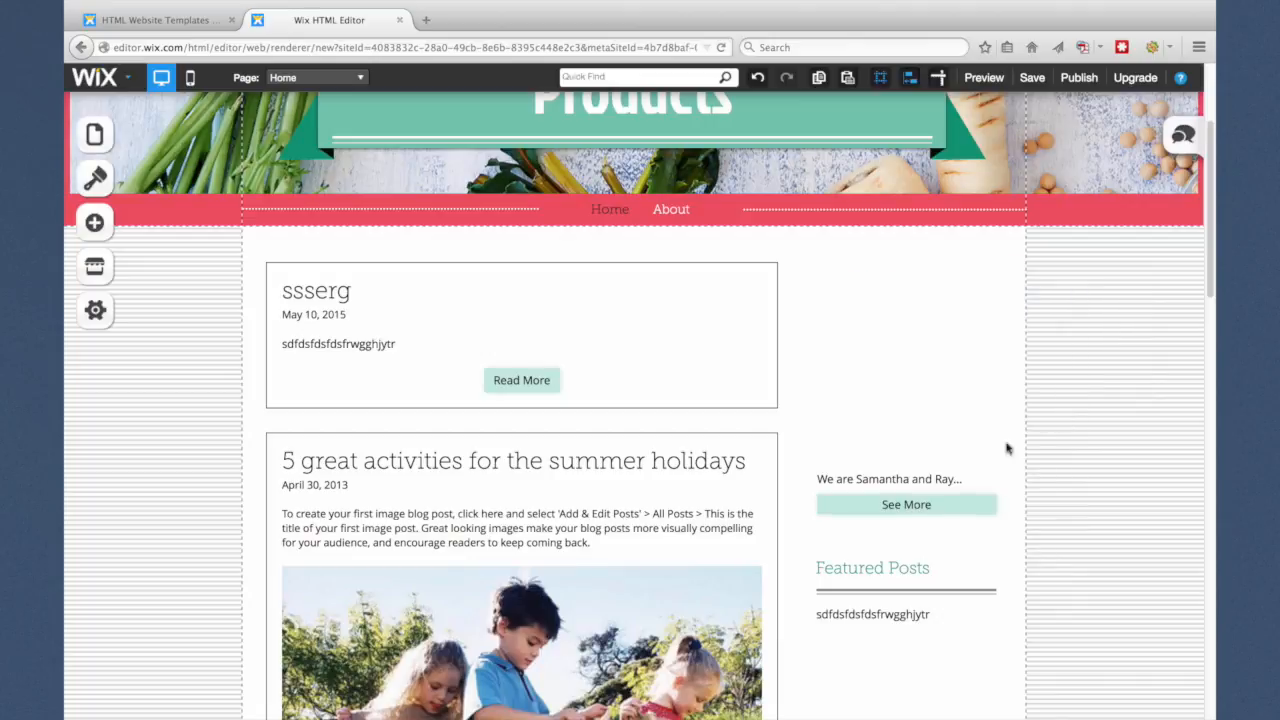
# Delete the couple's introduction text and the "See More" button from the Home page sidebar.
pyautogui.click(896, 480)
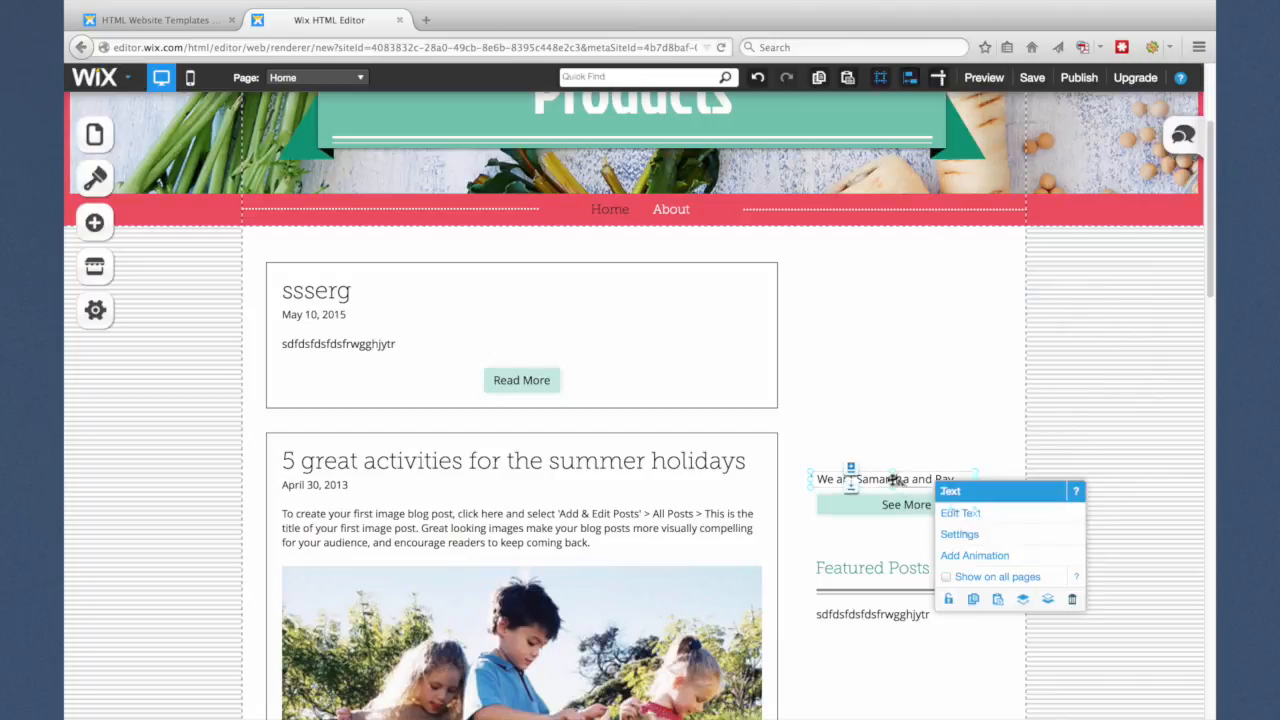
pyautogui.click(1072, 598)
pyautogui.click(870, 509)
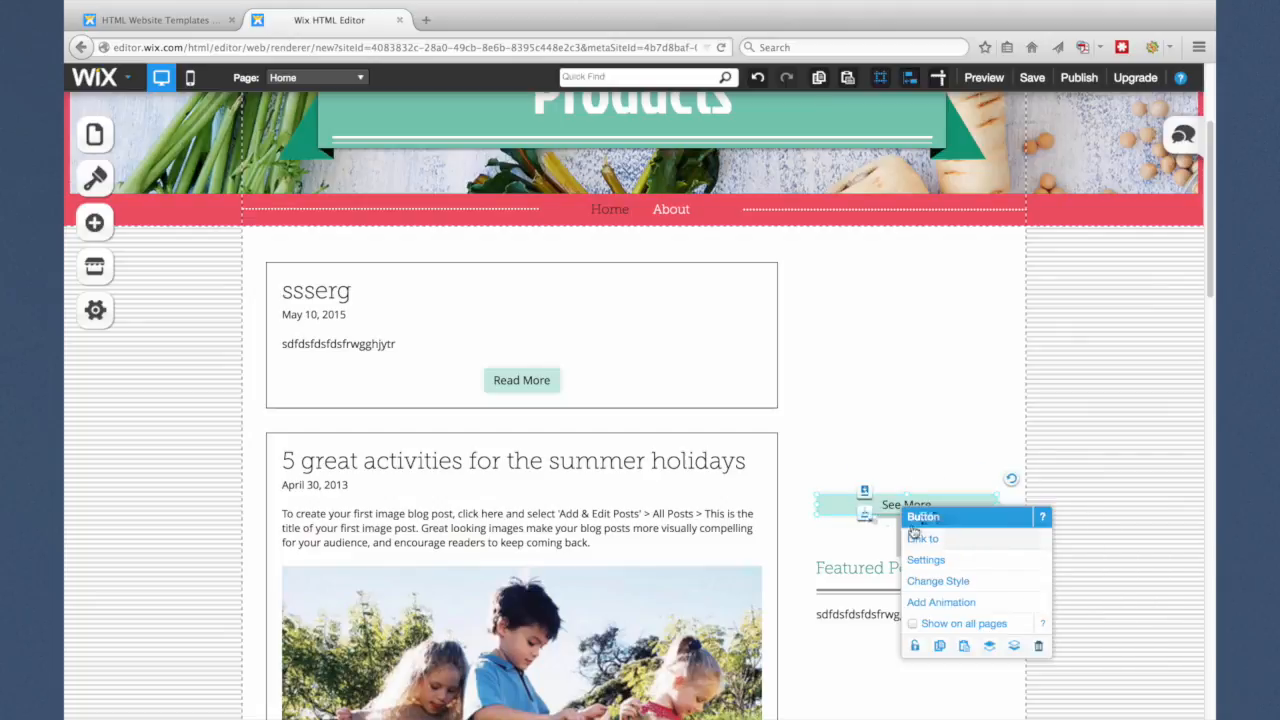
pyautogui.click(1038, 648)
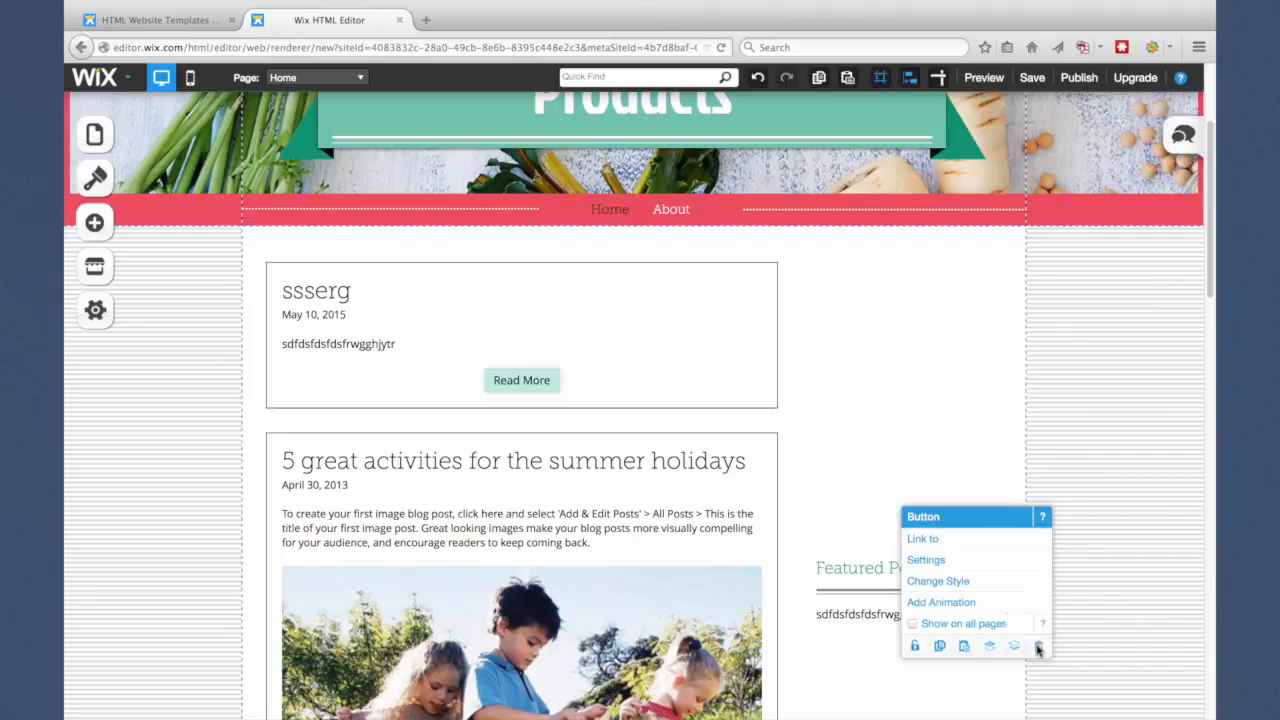
# Move the Featured Posts heading and all sidebar content beneath it up into the emptied space at the sidebar's start.
pyautogui.click(890, 487)
pyautogui.click(878, 576)
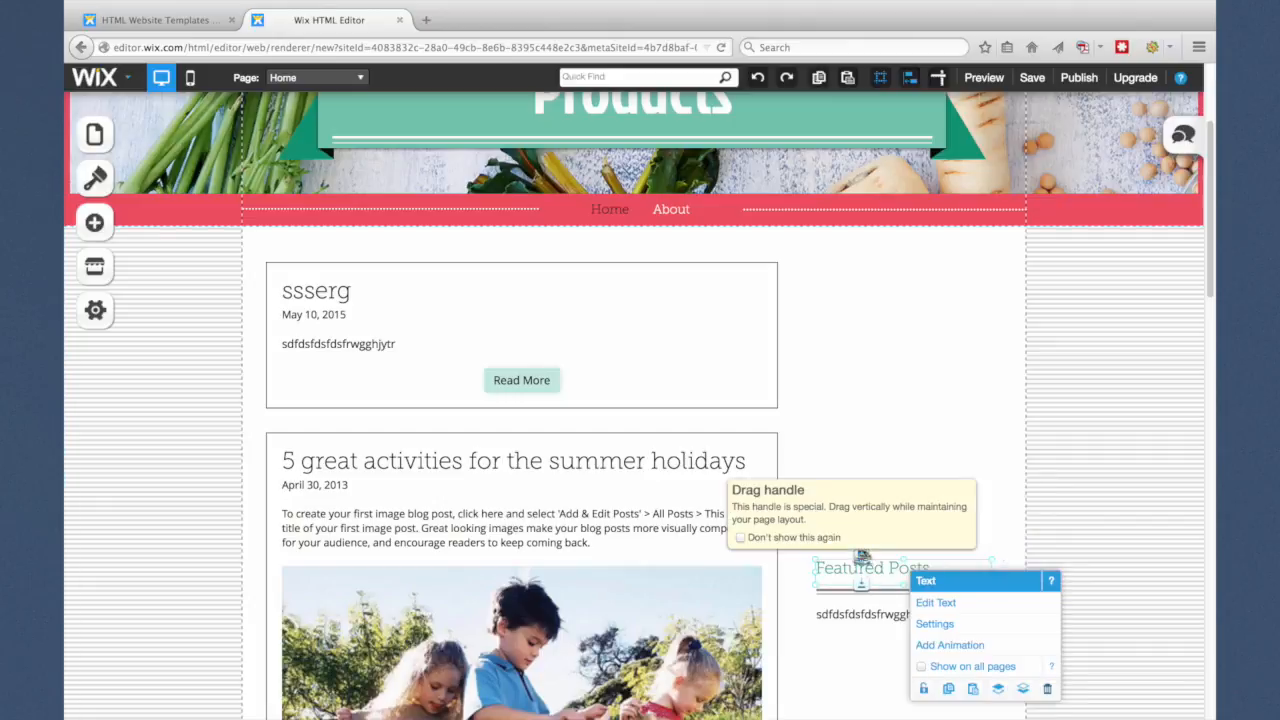
pyautogui.moveTo(861, 556); pyautogui.dragTo(857, 274)
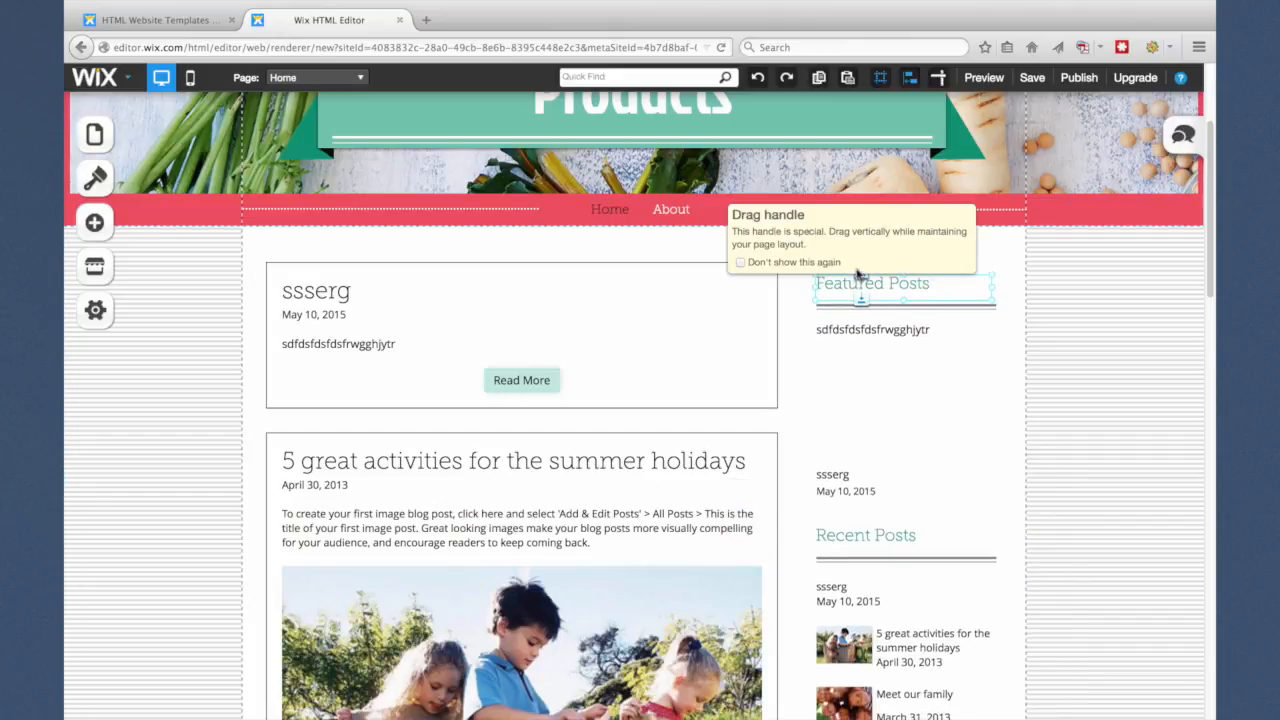
# Inspect the Featured Posts ticker and look over the Home page's remaining blog posts and sidebar sections.
pyautogui.click(935, 437)
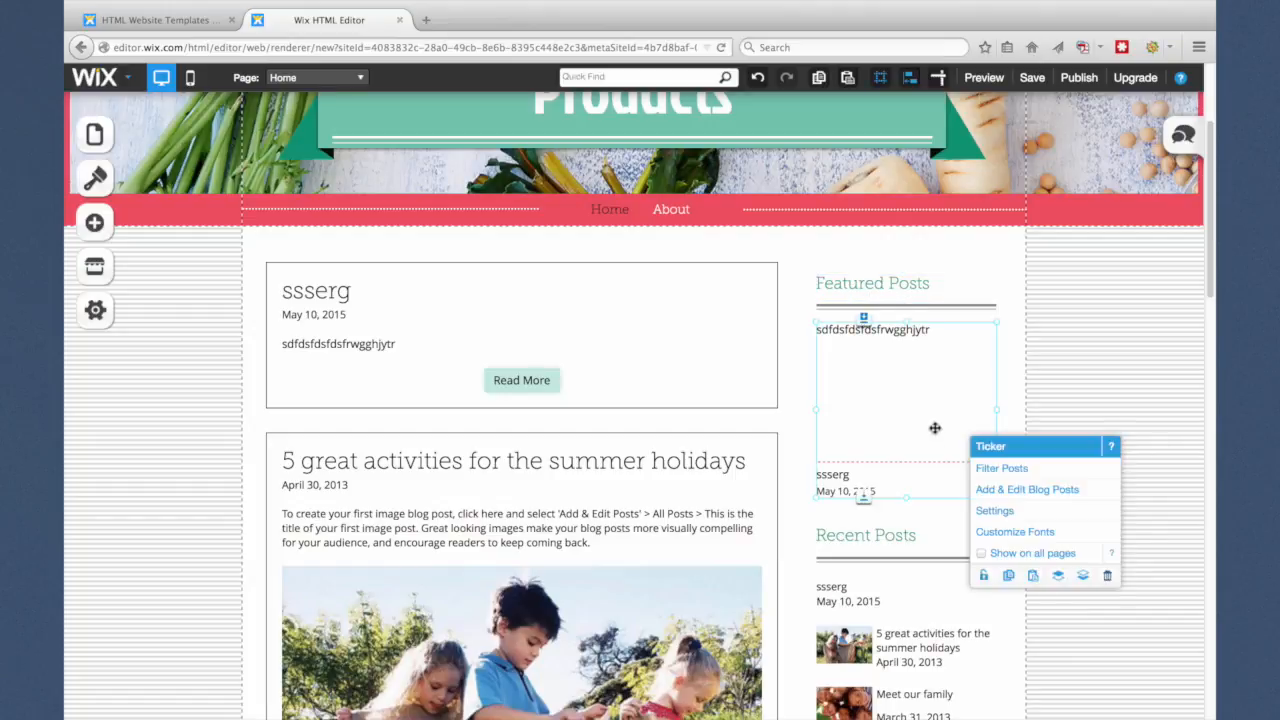
pyautogui.click(214, 457)
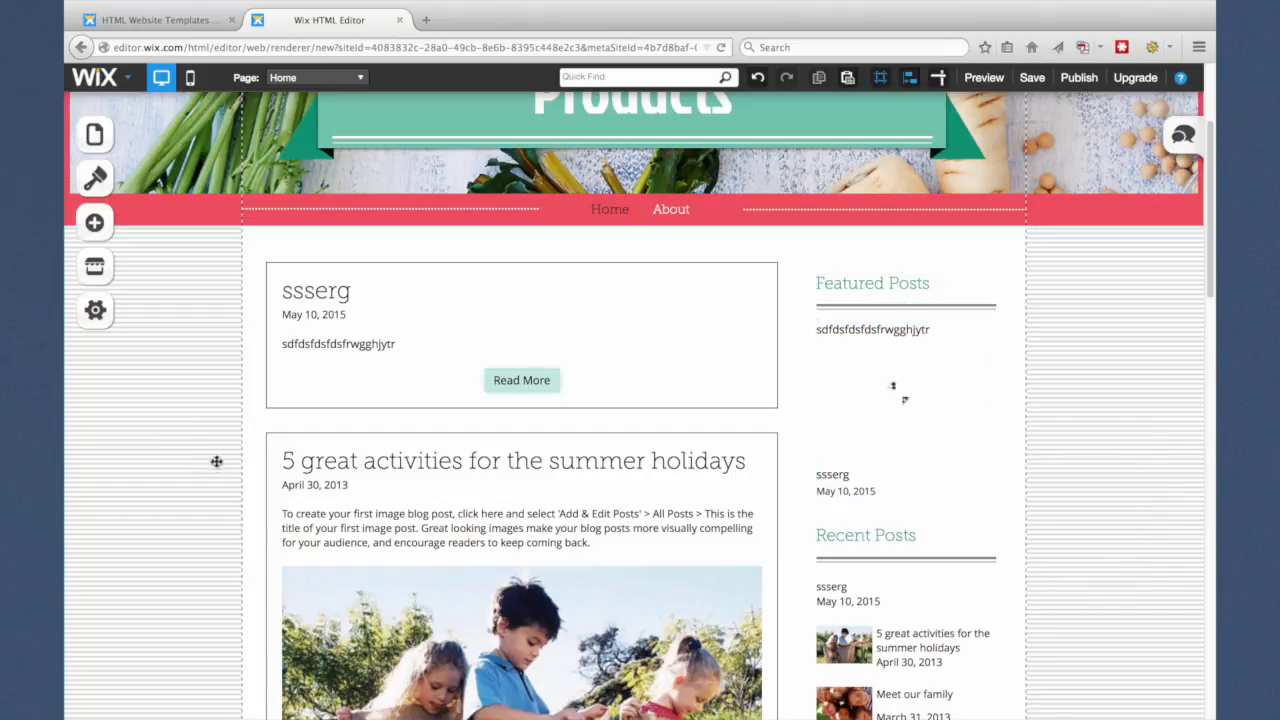
pyautogui.scroll(-3, 203, 448)
pyautogui.scroll(-10, 201, 446)
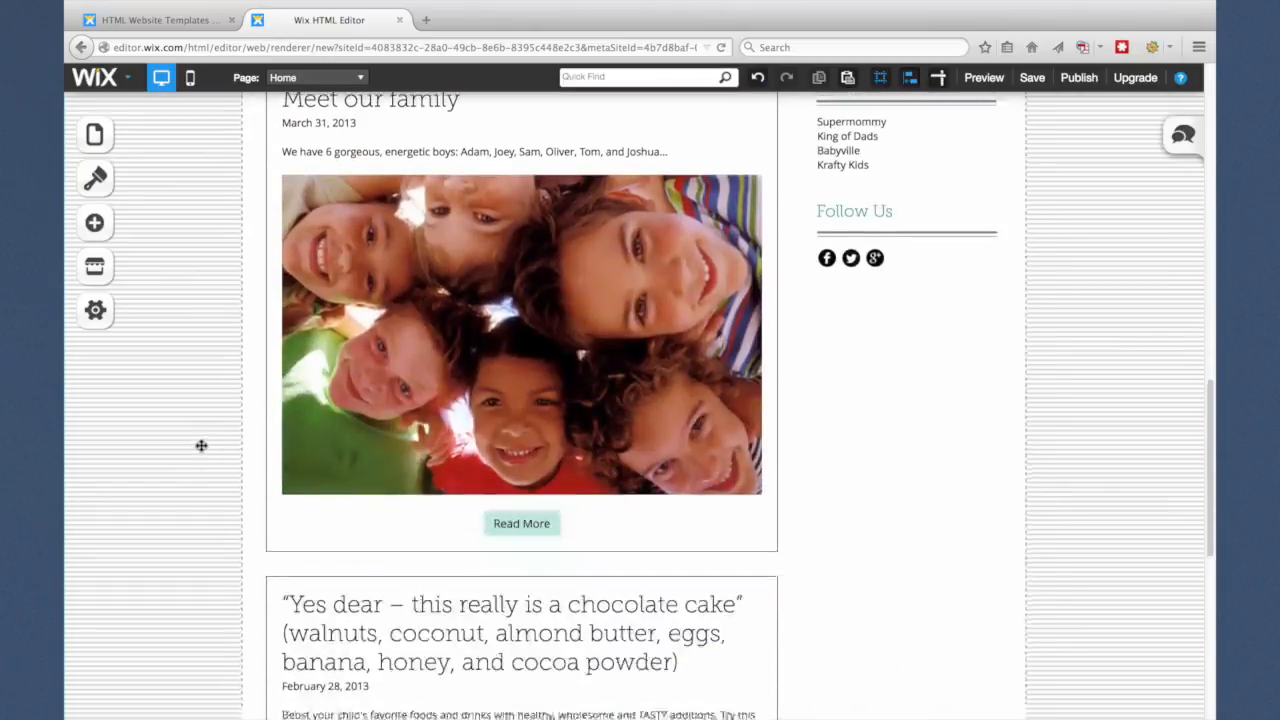
pyautogui.scroll(15, 201, 445)
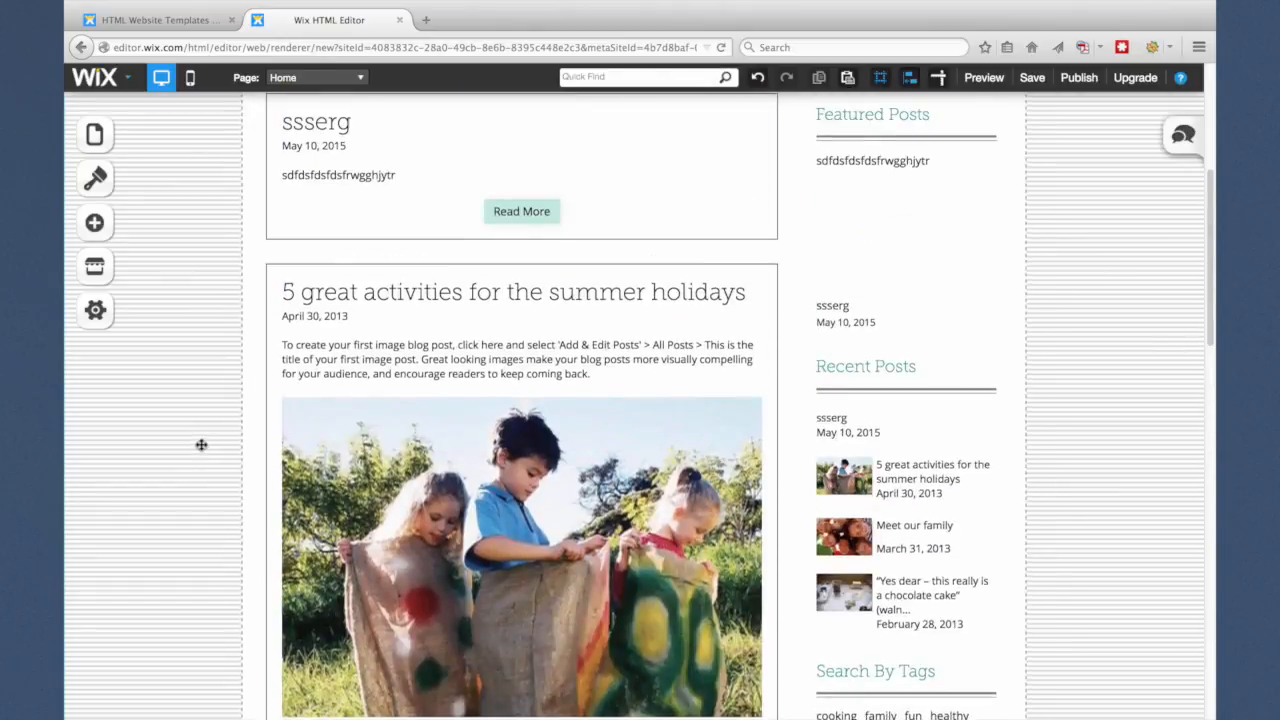
# Open the Home page blog feed for post management, saving the site under the name "siliconproducts" when asked.
pyautogui.scroll(2, 201, 445)
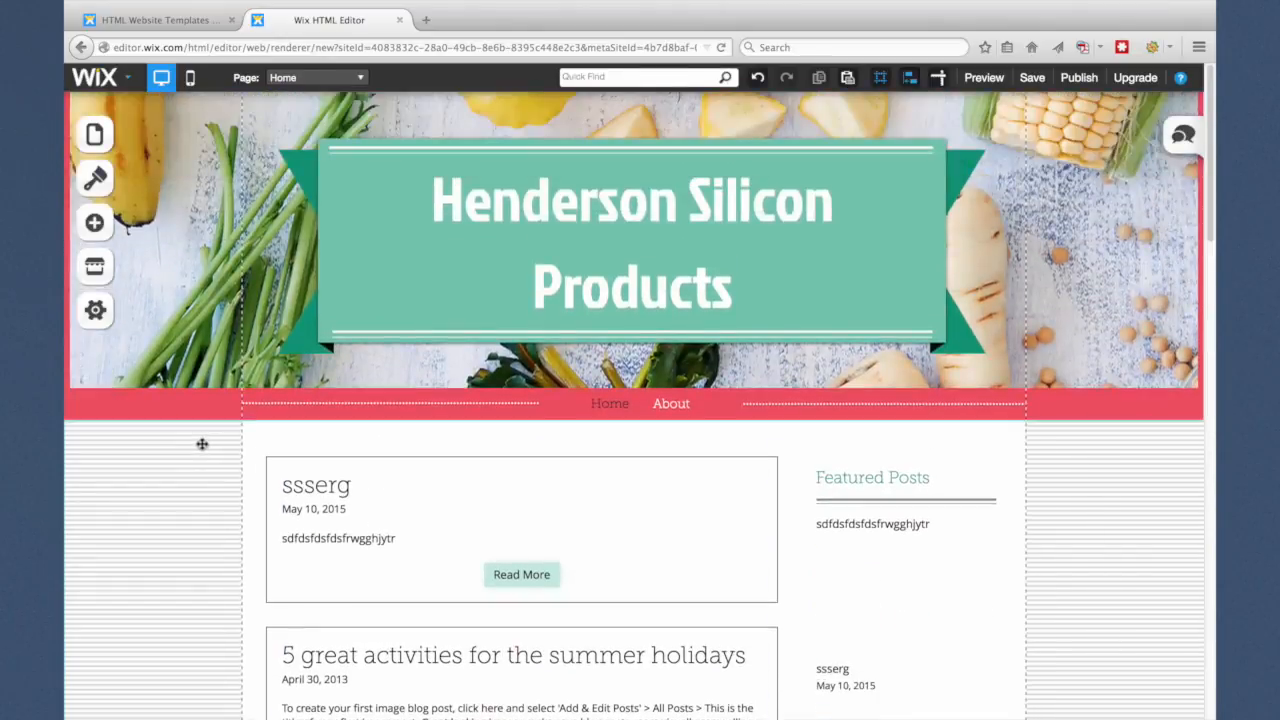
pyautogui.click(417, 491)
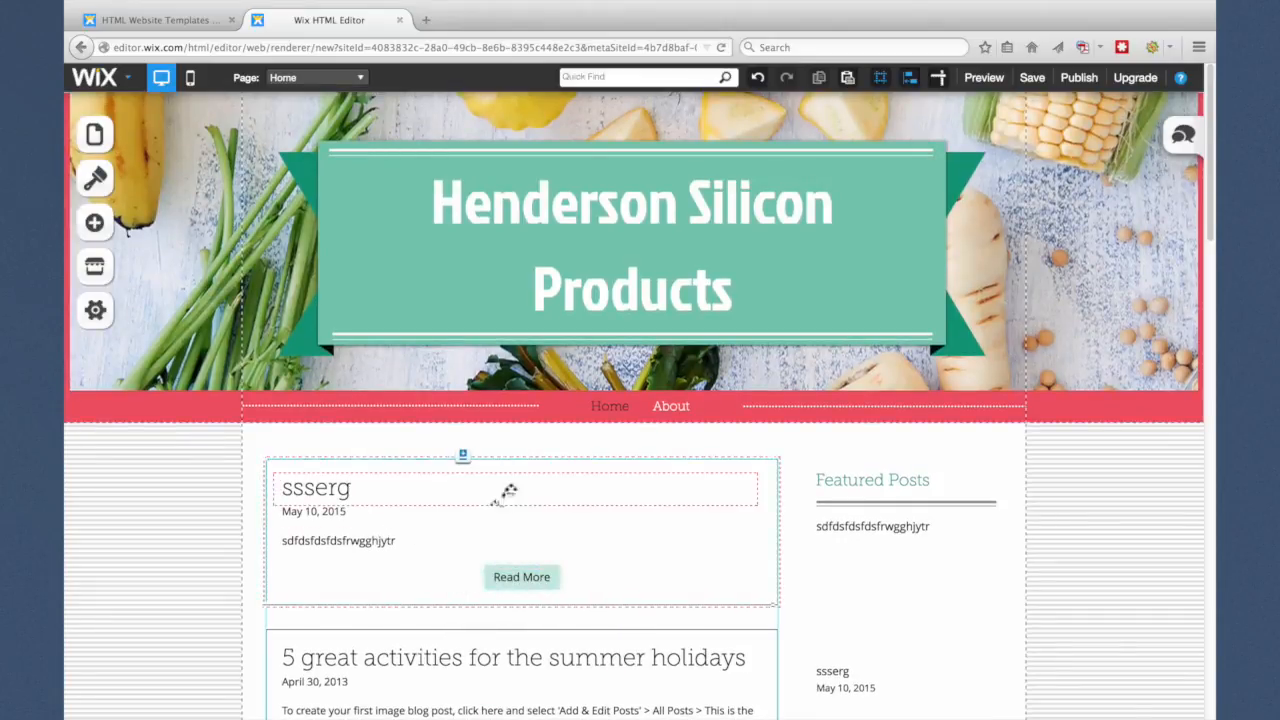
pyautogui.click(496, 516)
pyautogui.click(565, 554)
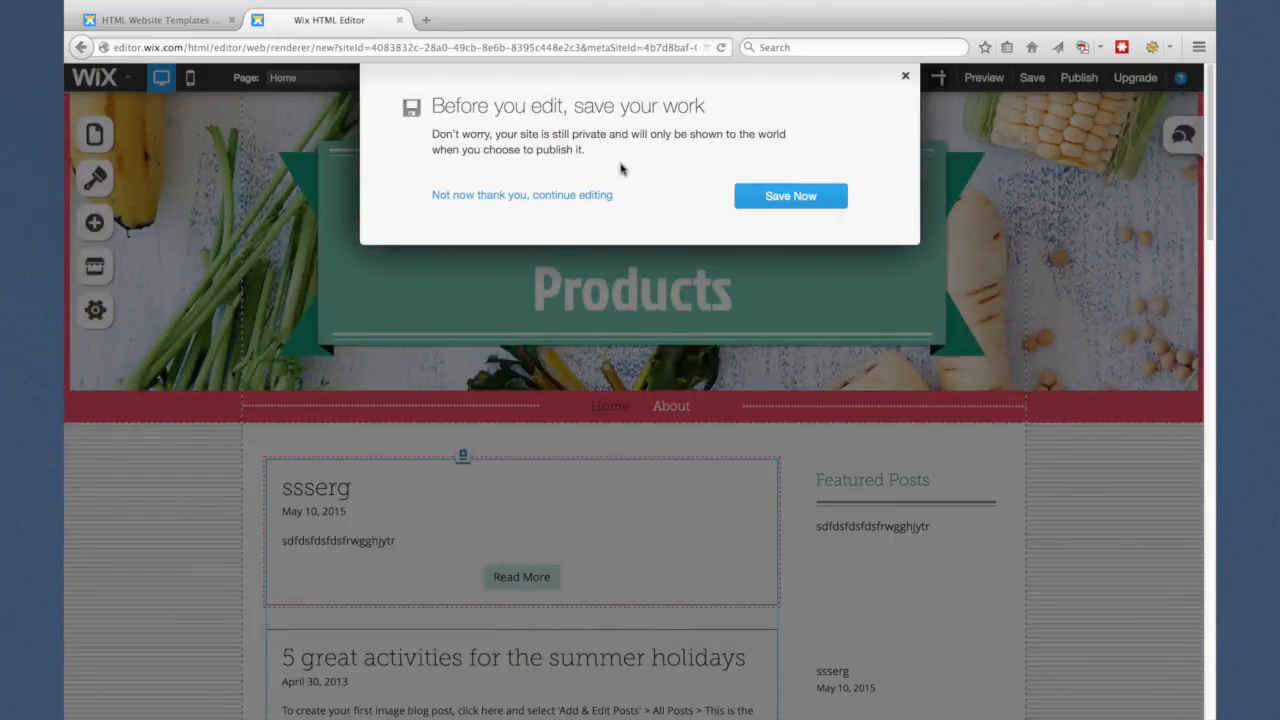
pyautogui.click(768, 197)
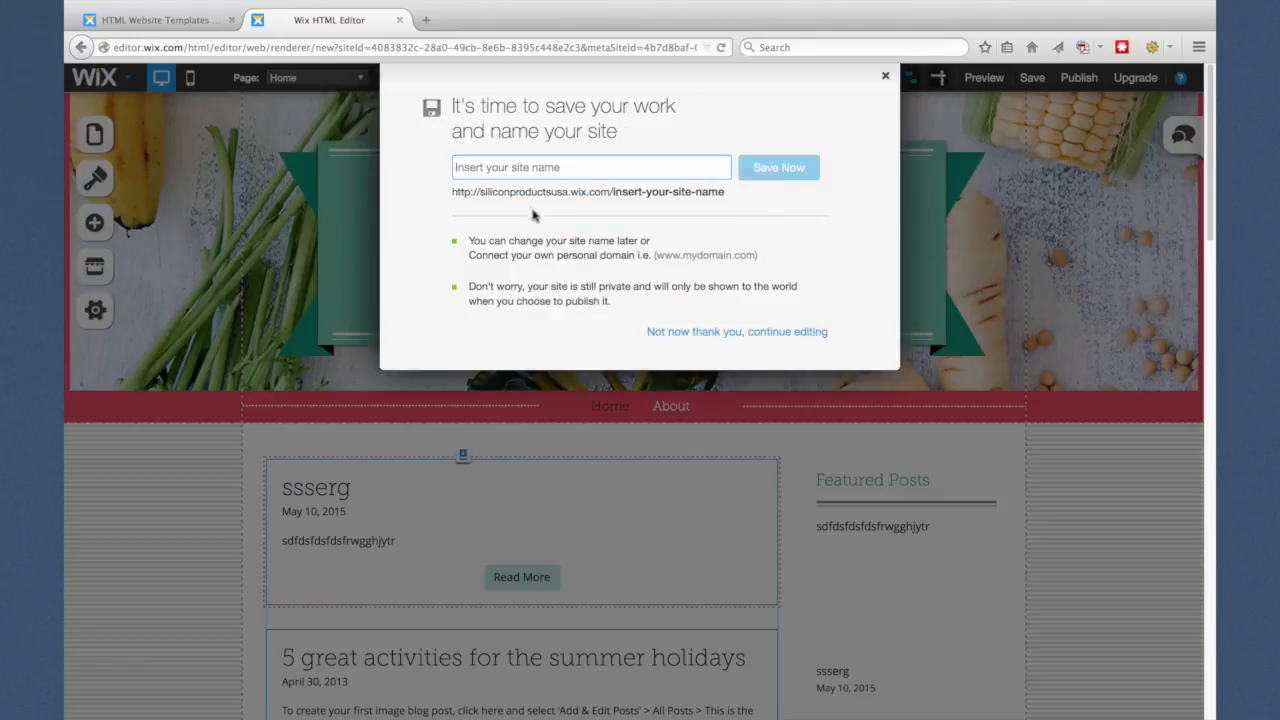
pyautogui.write('siliconproducts')
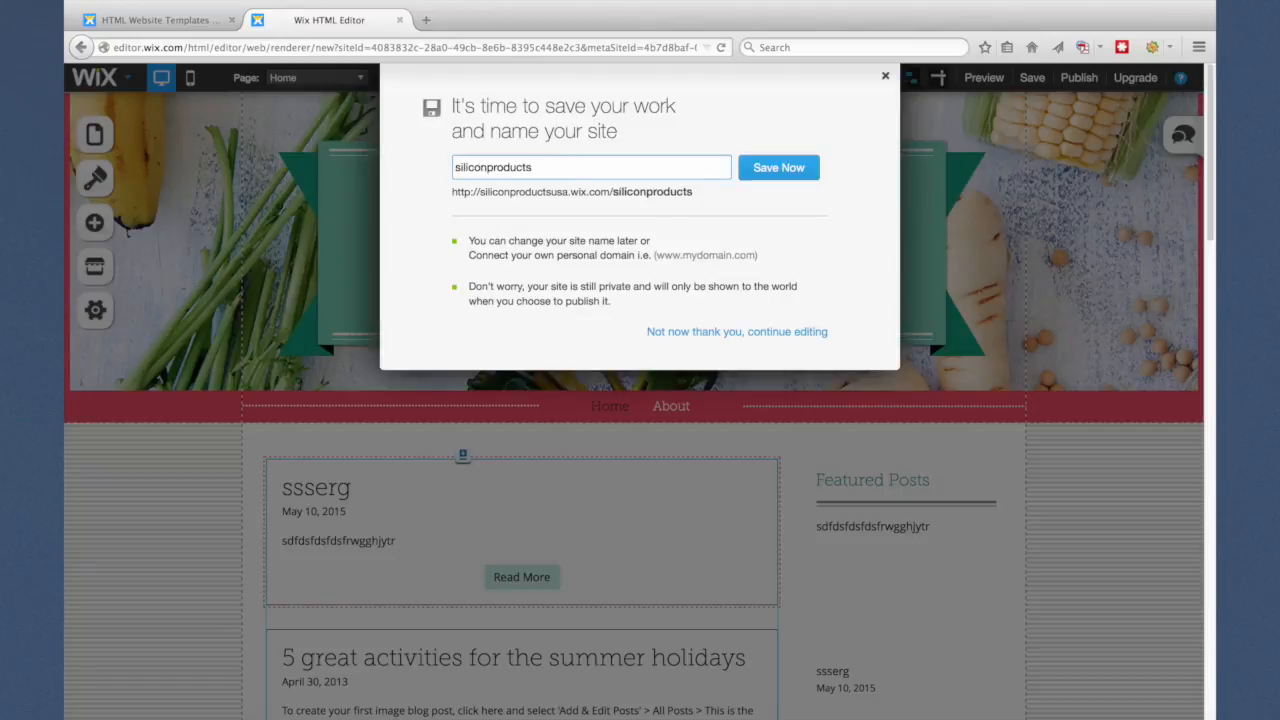
pyautogui.click(790, 168)
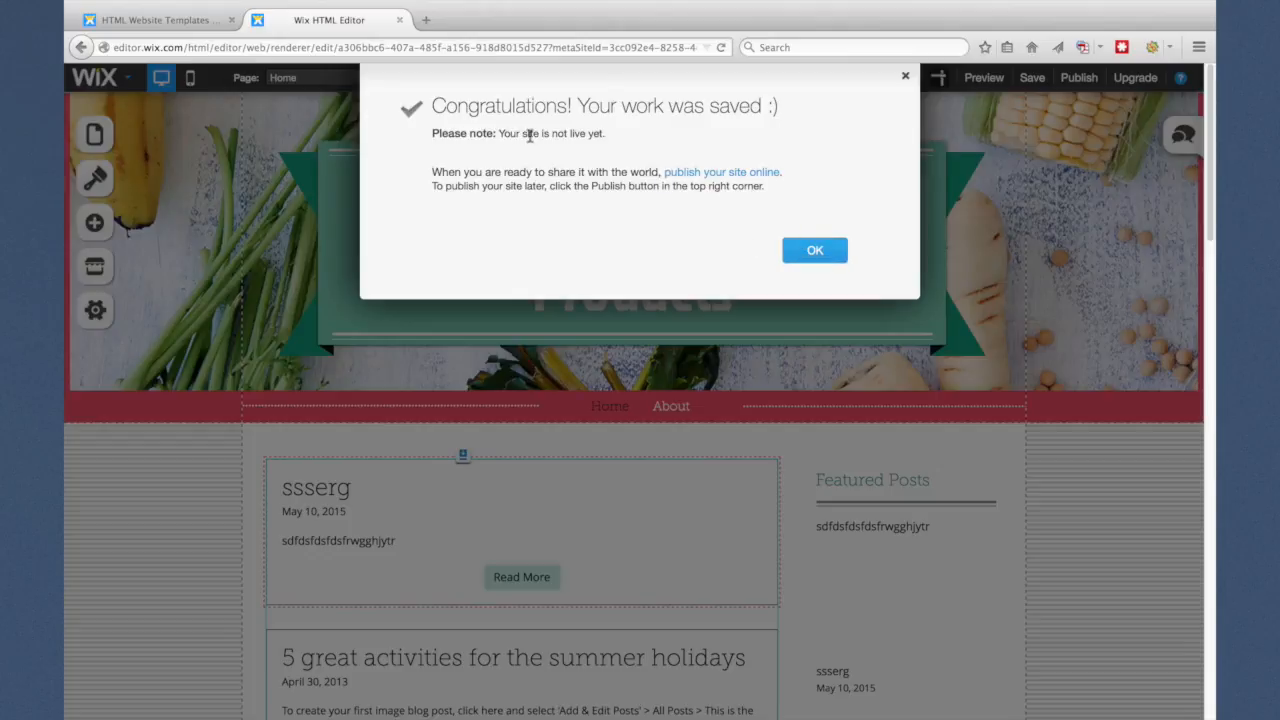
pyautogui.click(810, 250)
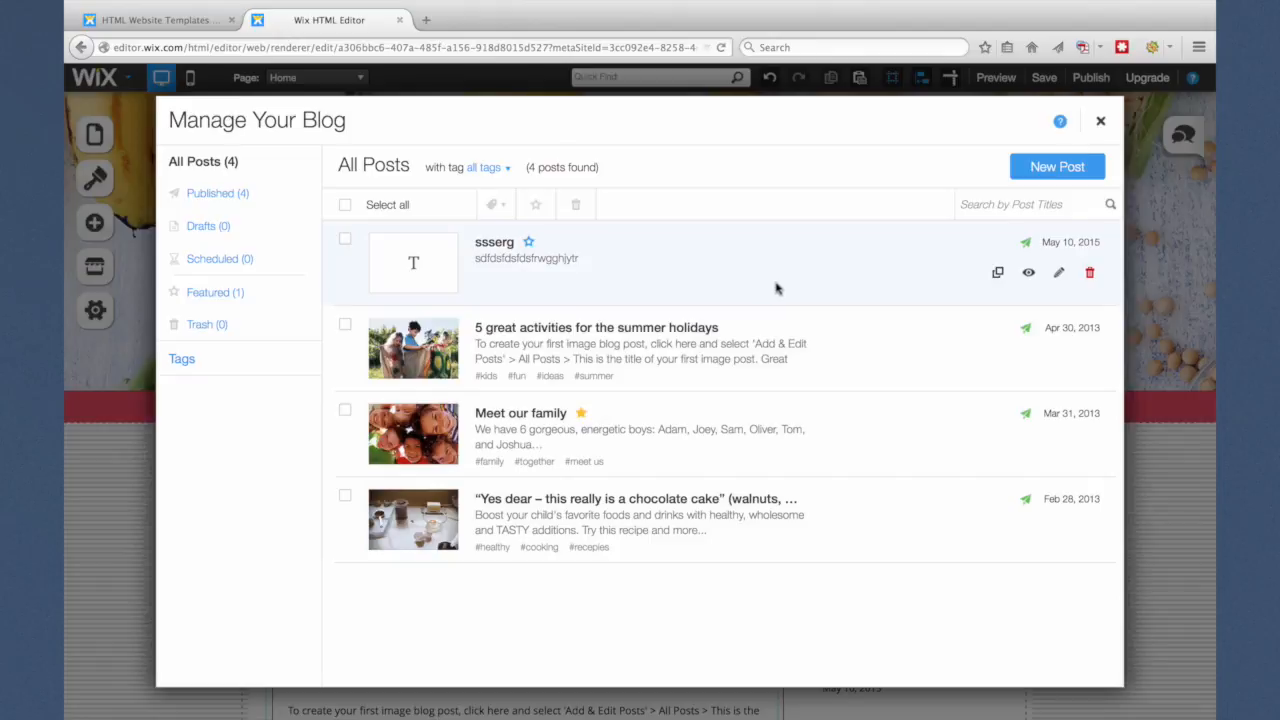
# Move the "ssserg" blog post to the trash.
pyautogui.click(1091, 276)
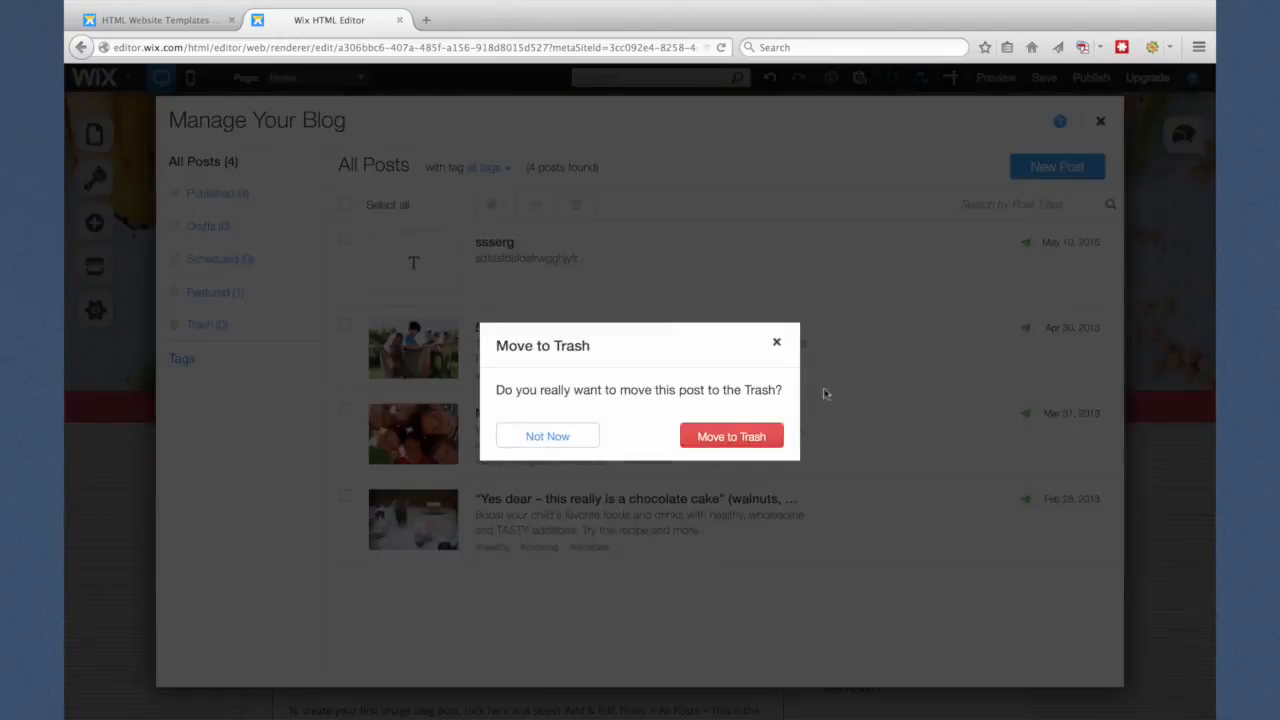
pyautogui.click(729, 437)
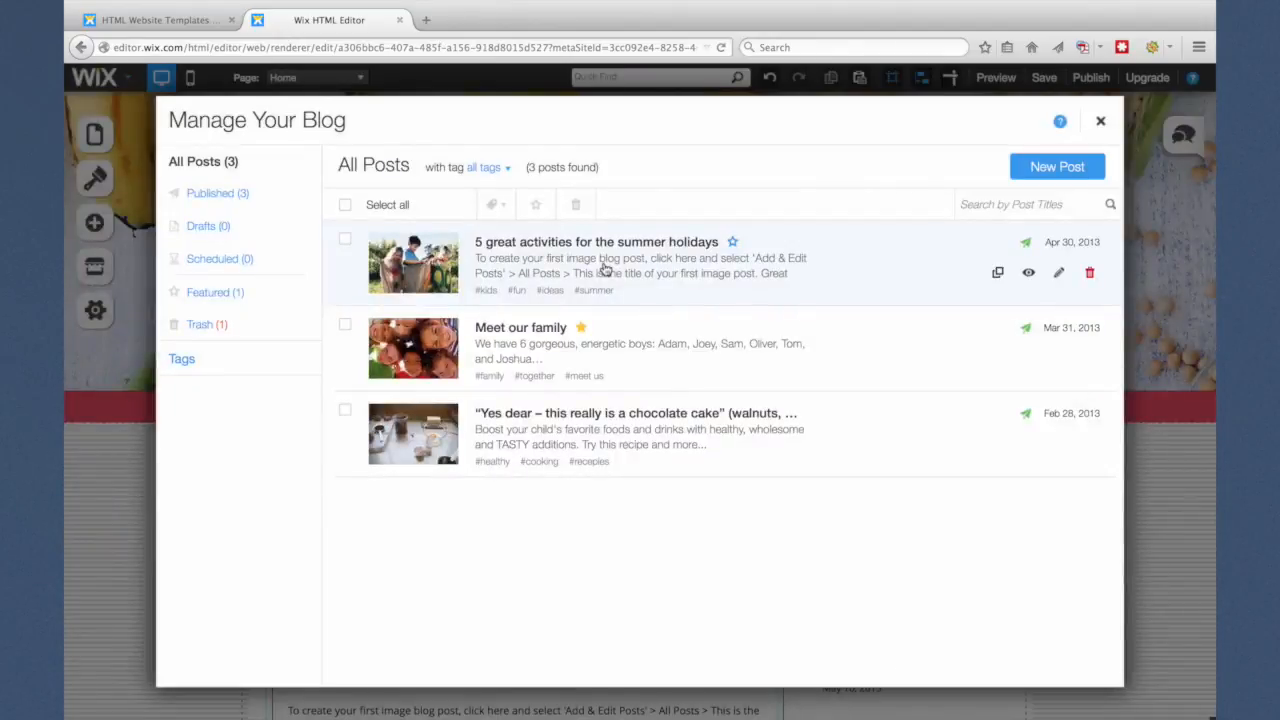
# Retitle the summer holidays post "Why You Should Use Silicon Products" and replace its body with the bulleted silicone kitchen tools text.
pyautogui.click(604, 268)
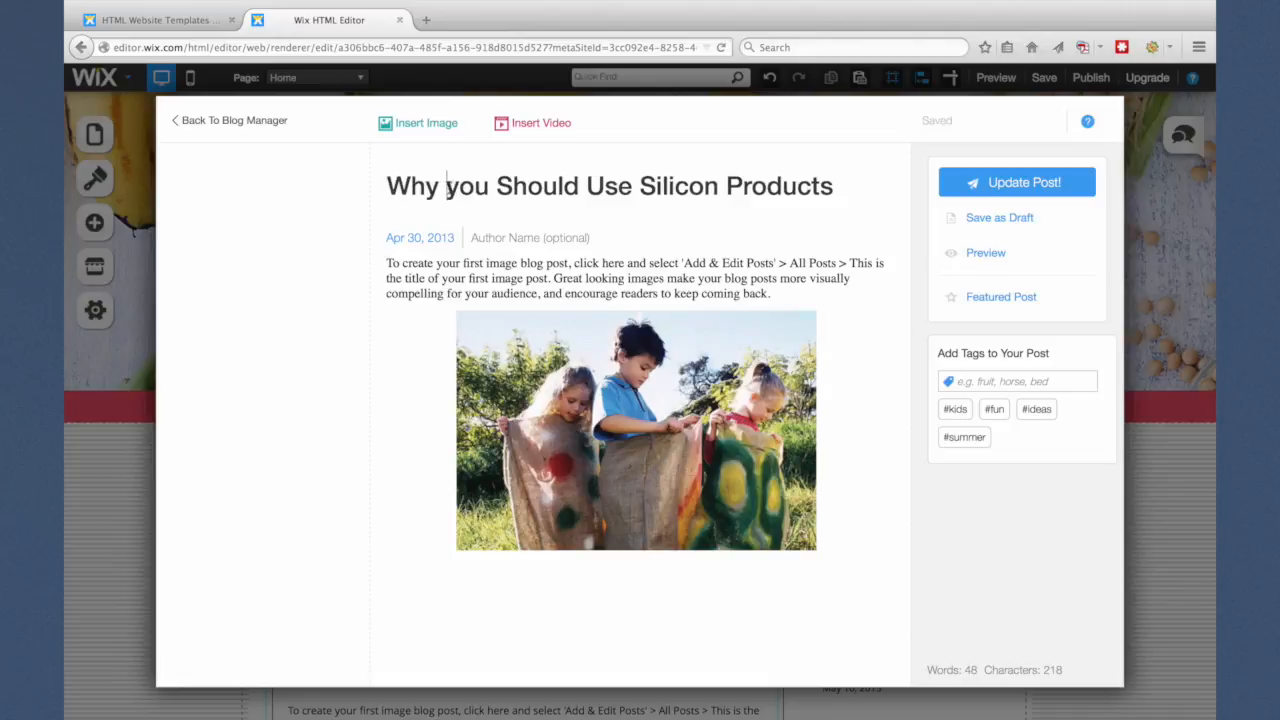
pyautogui.moveTo(446, 186); pyautogui.dragTo(460, 186)
pyautogui.write('Y')
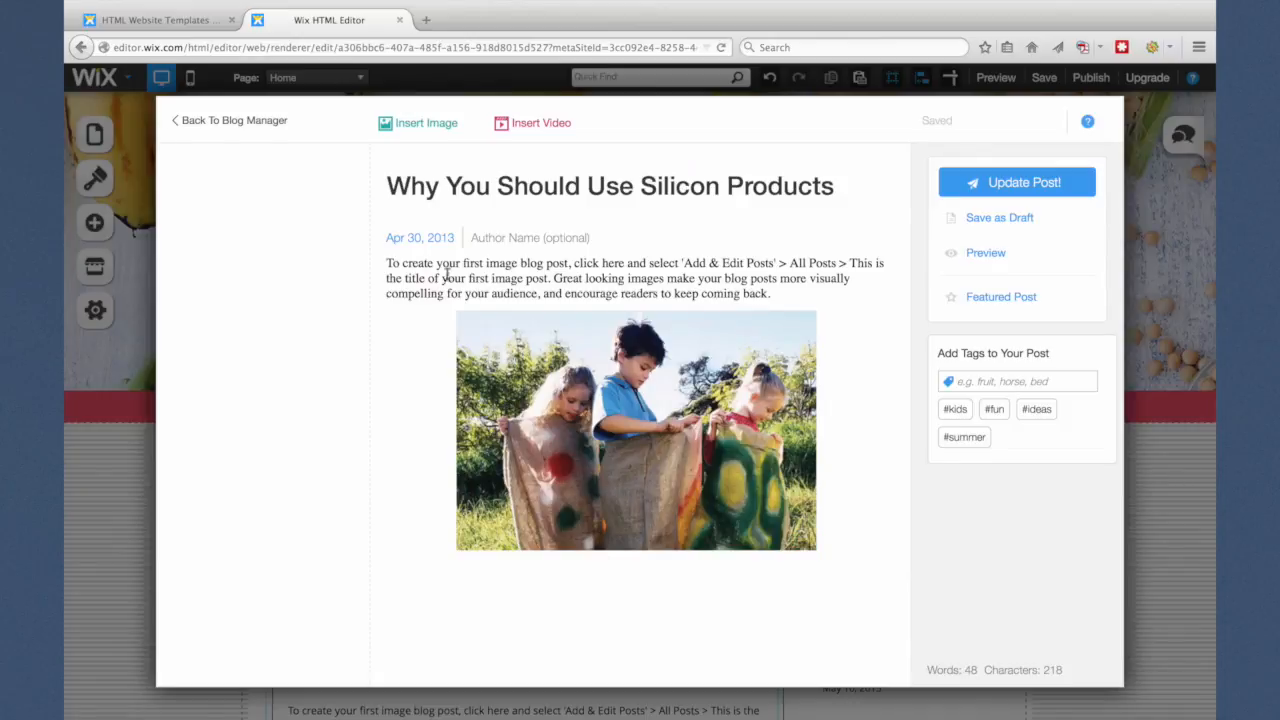
pyautogui.moveTo(388, 264); pyautogui.dragTo(772, 294)
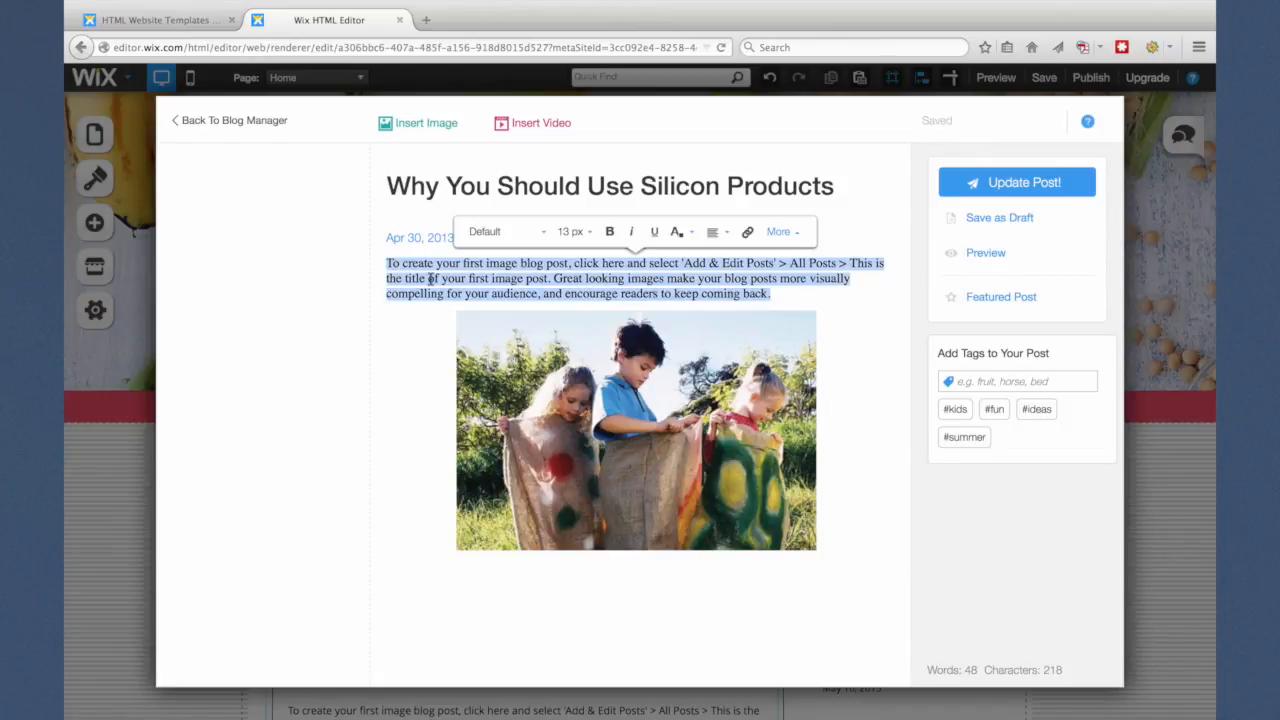
pyautogui.write('Kitchen tools and cooking utensils are made from different materials like plastic, wood, stainless steel, aluminum and others. In recent years, silicone kitchen tools were introduced into the market. What makes these silicone products different or more advantageous than the others? Why should we use silicone kitchen tools? Is it safe to use these products? Silicone is a largely-inert, man-made compound of inorganic silicon and oxygen backbone with organic side groups that attach to the silicon atoms. It is found in a wide variety of forms and uses such as: a sealant that is used in building construction and maintenance grease that is used in plumbing which helps prevent the o-rings in kitchen and bathroom faucets from drying out and cracking a component that is often found in parchment paper to prevent foods that are baked or broiled on the paper from sticking an ingredient used in a number of non-stick sprays used today as silicone rubber that is used in the form of kitchen spatulas, serving and stirring spoons medical applications include use in breast implants, menstrual cups and catheters.')
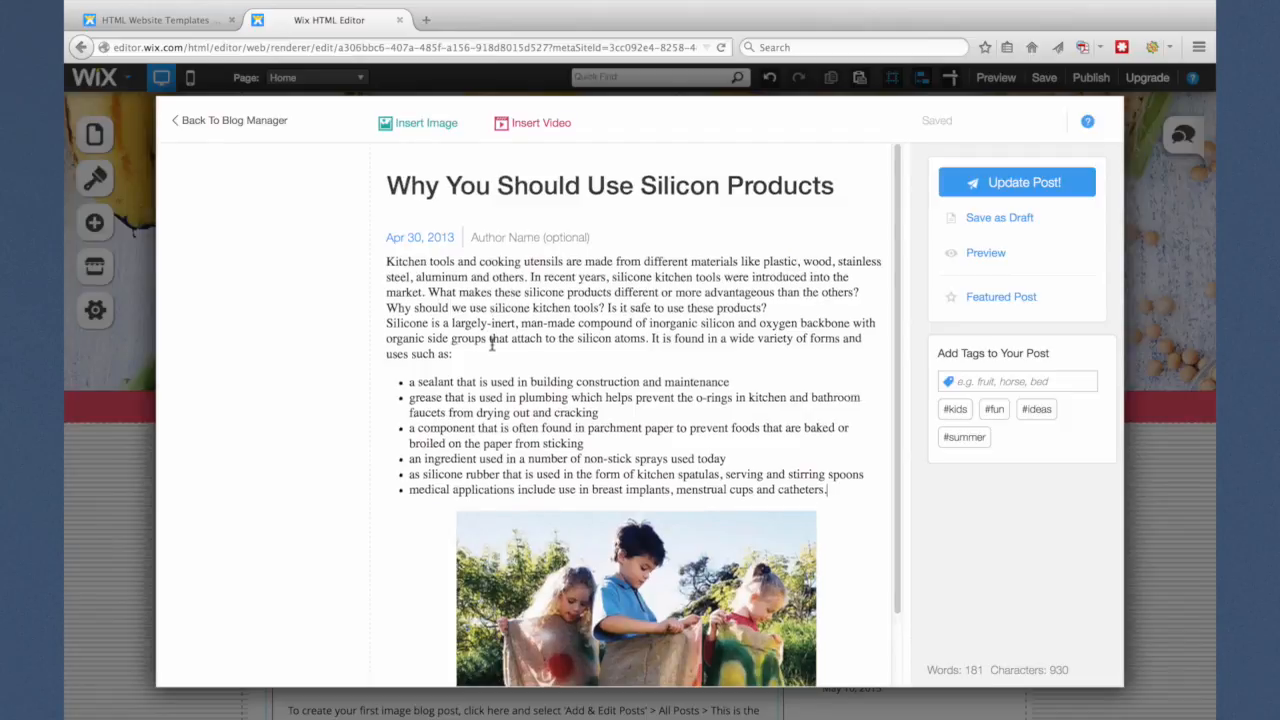
# Replace the sack-race photo in the post with an uploaded Silicon2.jpg and publish the updated post without sharing it.
pyautogui.scroll(-2, 600, 480)
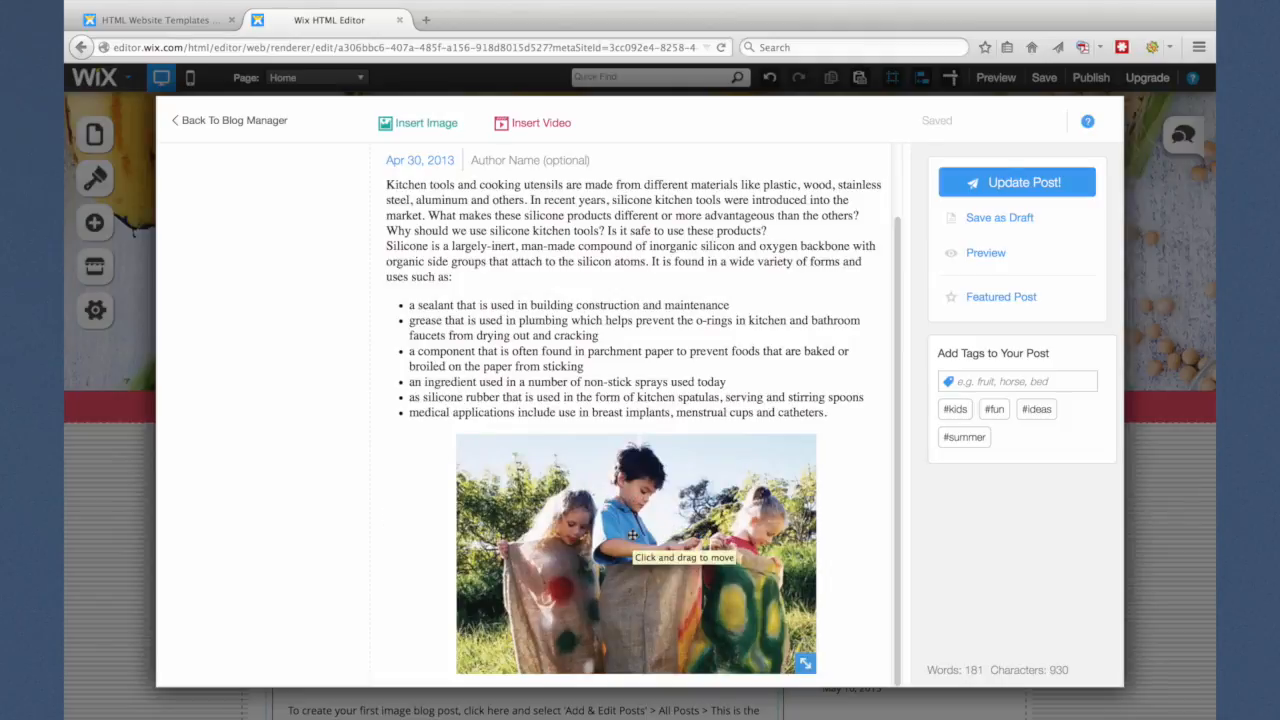
pyautogui.click(632, 535)
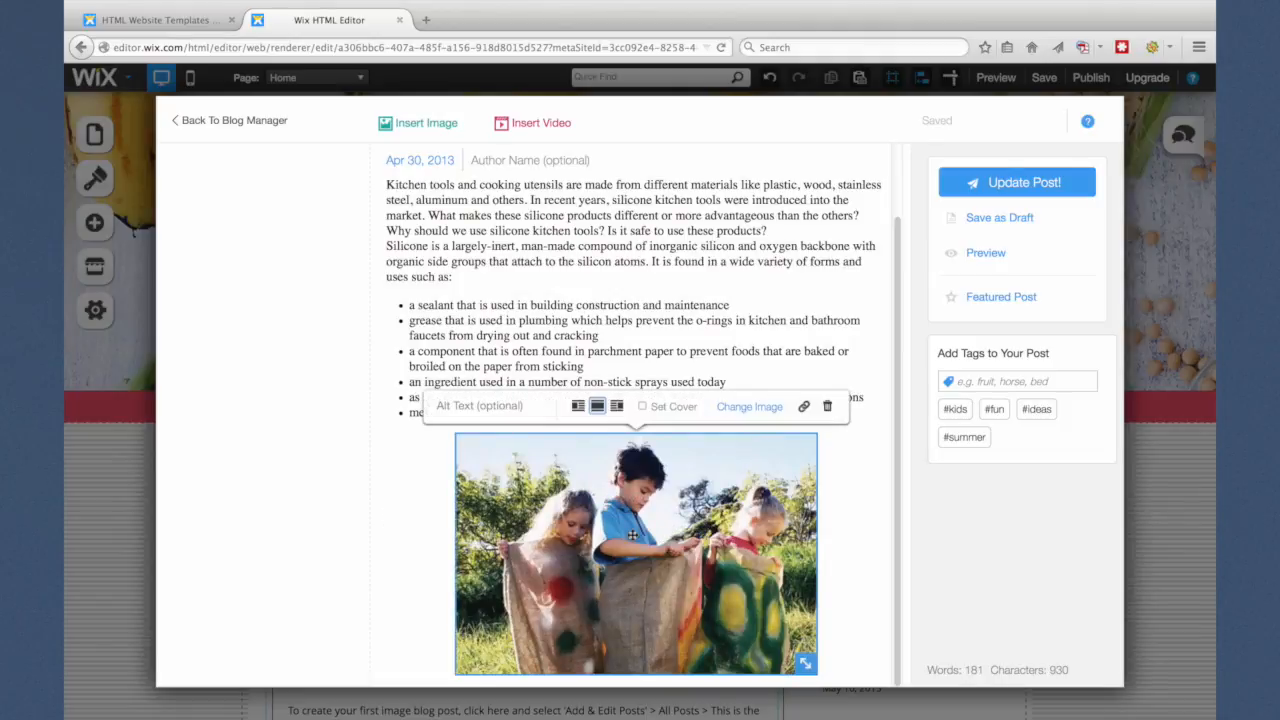
pyautogui.click(742, 411)
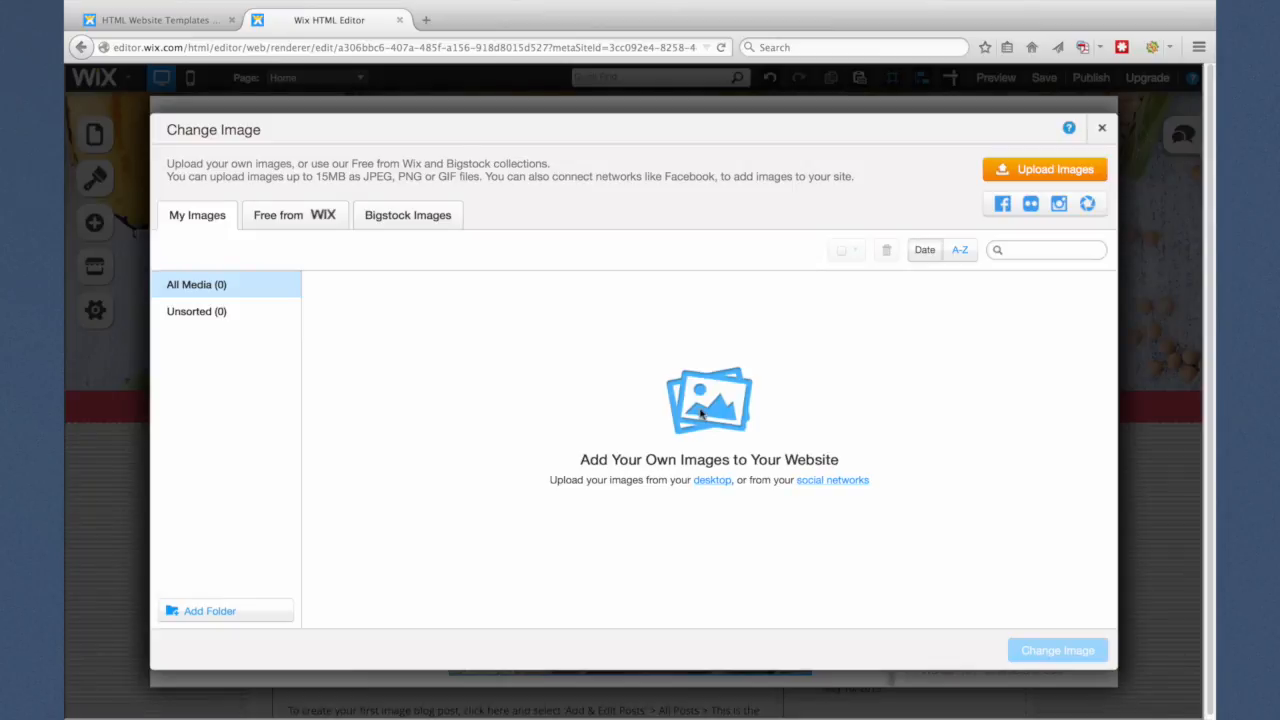
pyautogui.click(709, 482)
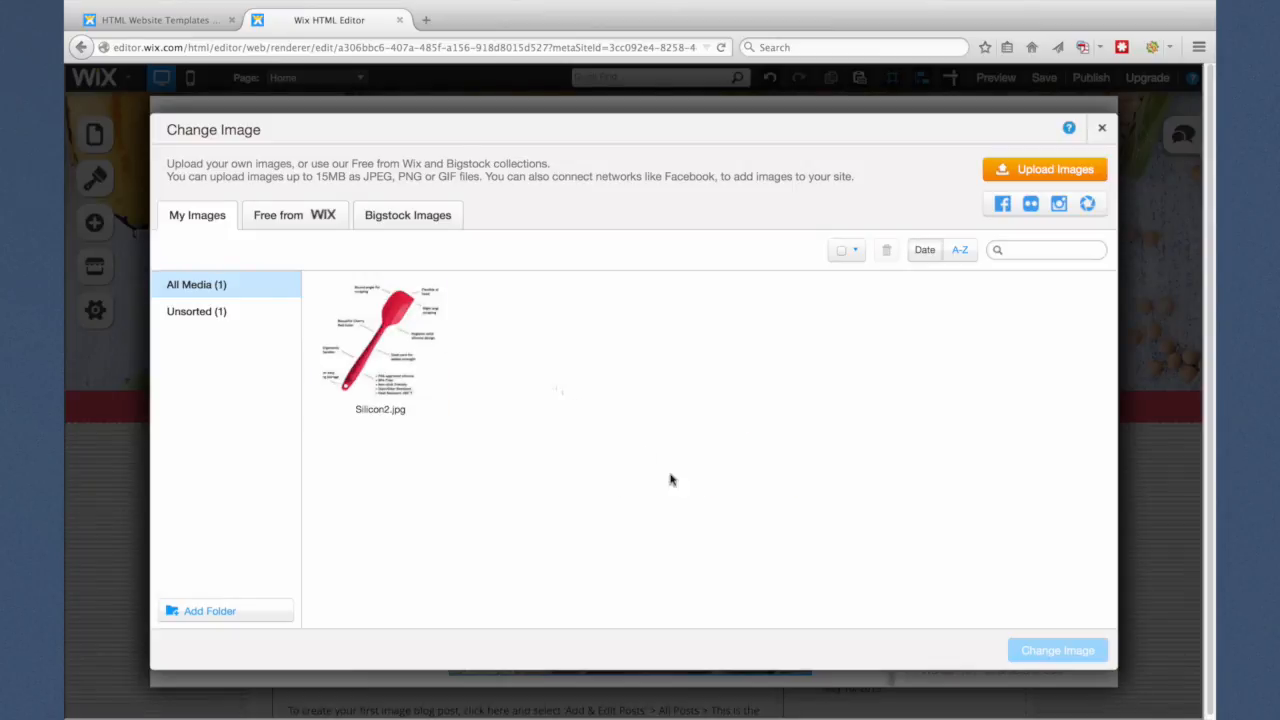
pyautogui.click(353, 353)
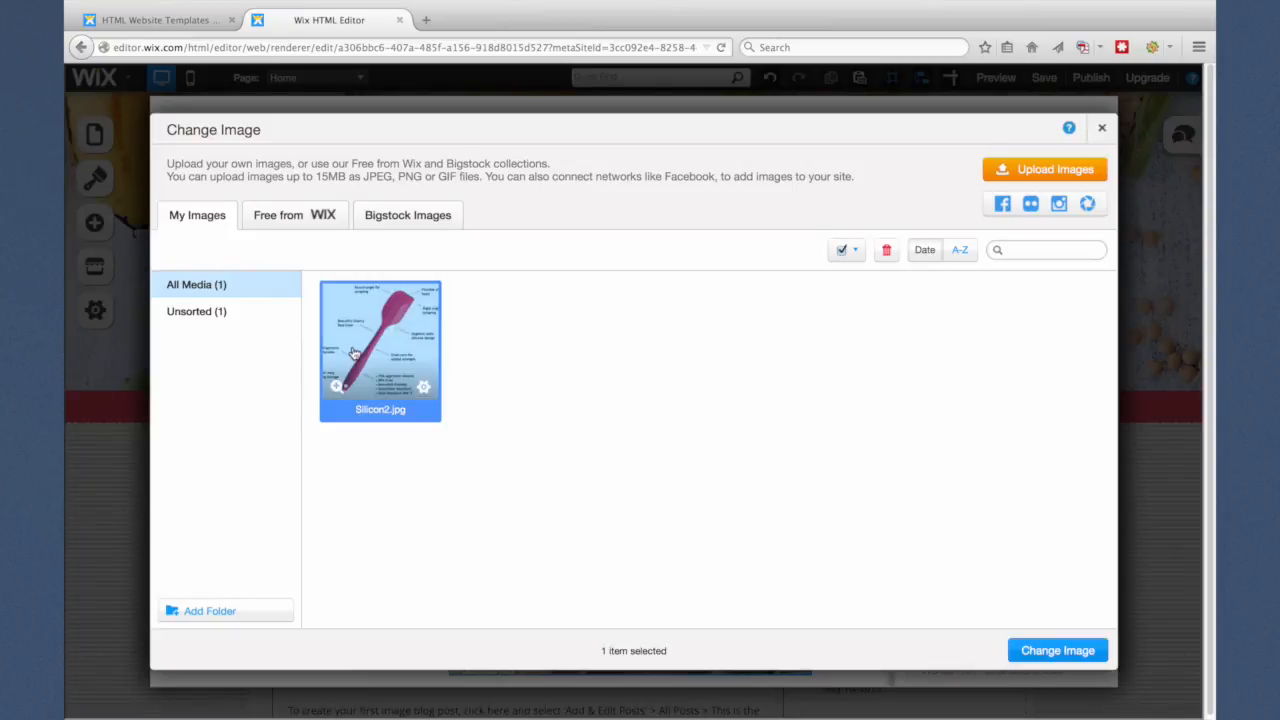
pyautogui.click(1023, 649)
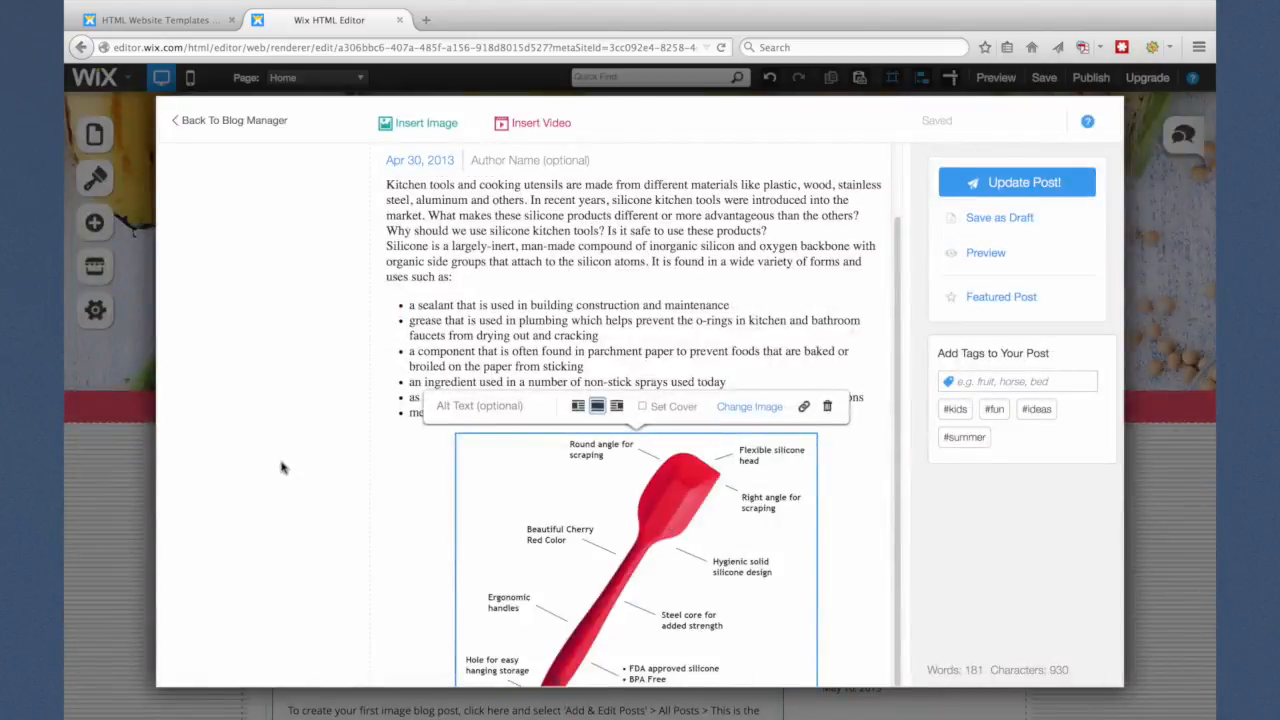
pyautogui.click(998, 184)
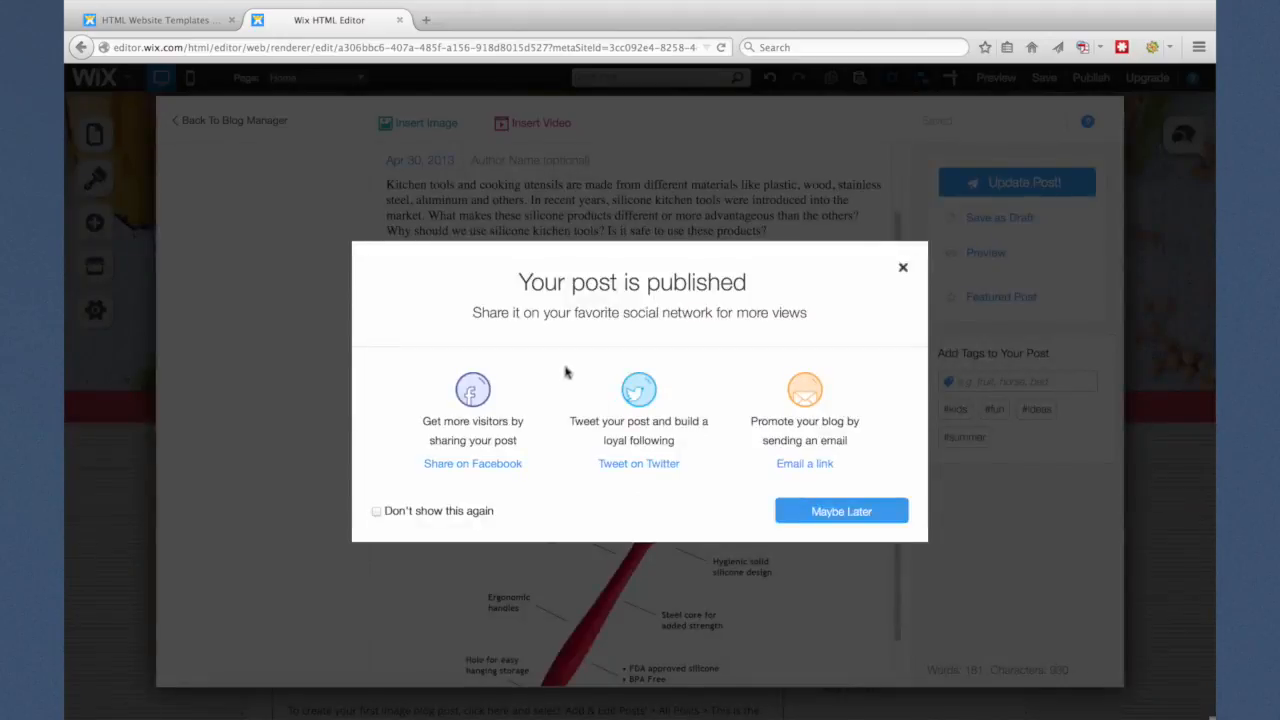
pyautogui.click(811, 513)
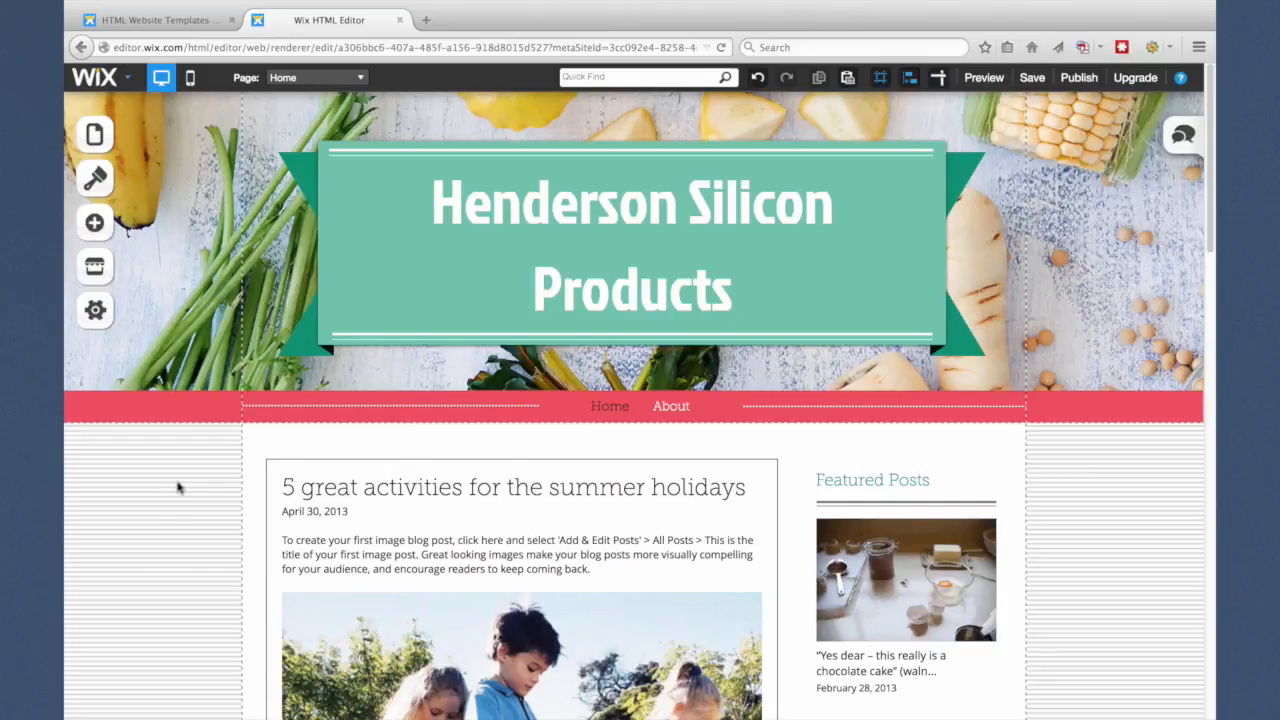
# Look over the Home page, preview the site's Home and About pages, and return to the editor.
pyautogui.scroll(-10, 178, 488)
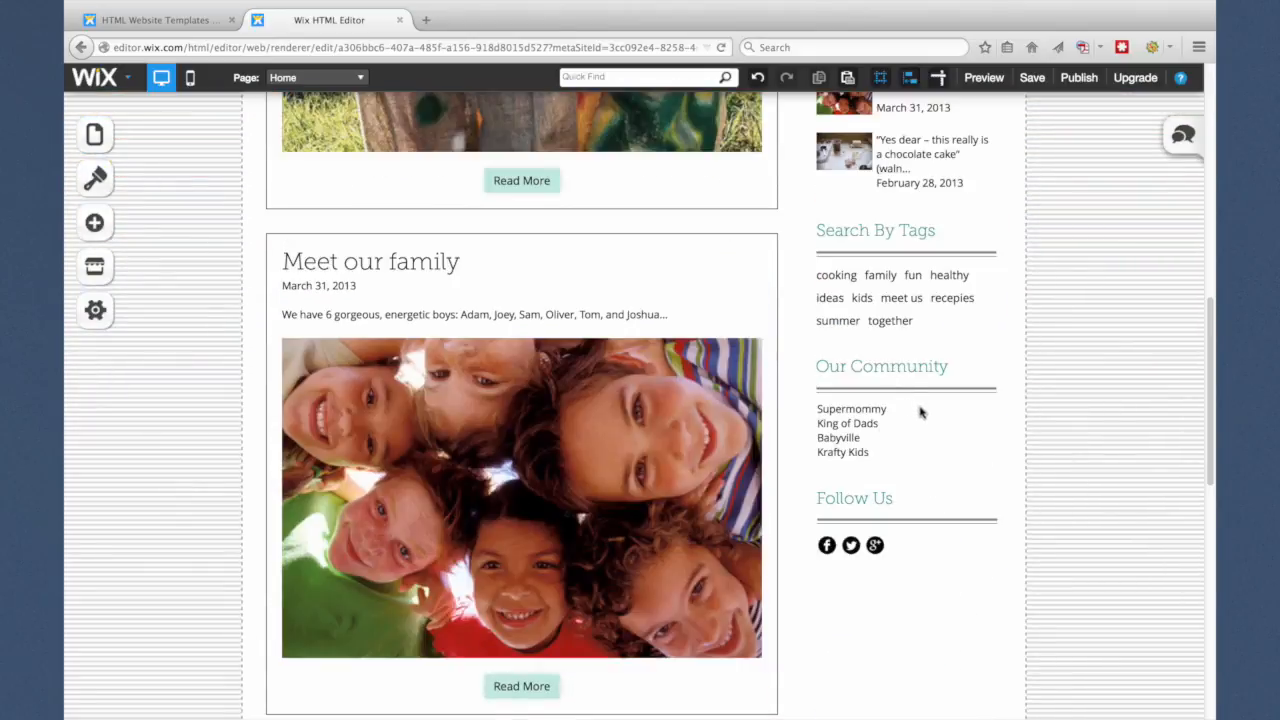
pyautogui.scroll(10, 940, 434)
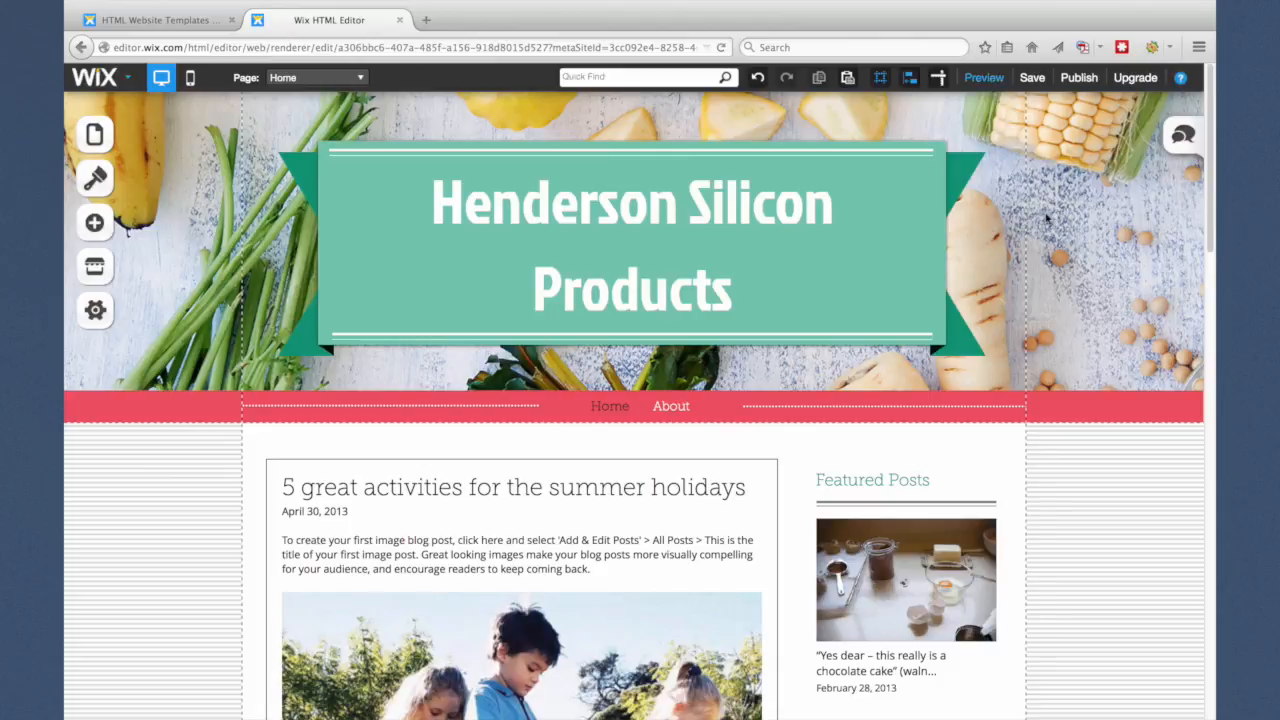
pyautogui.click(984, 78)
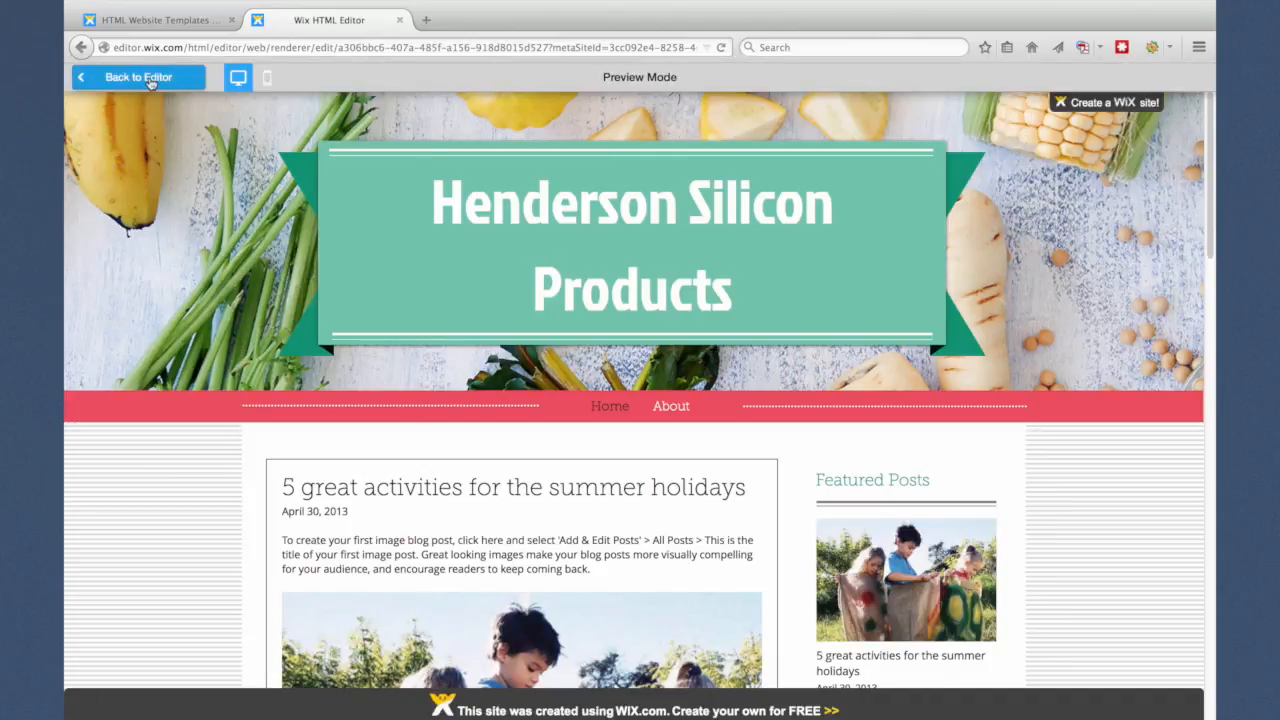
pyautogui.click(671, 406)
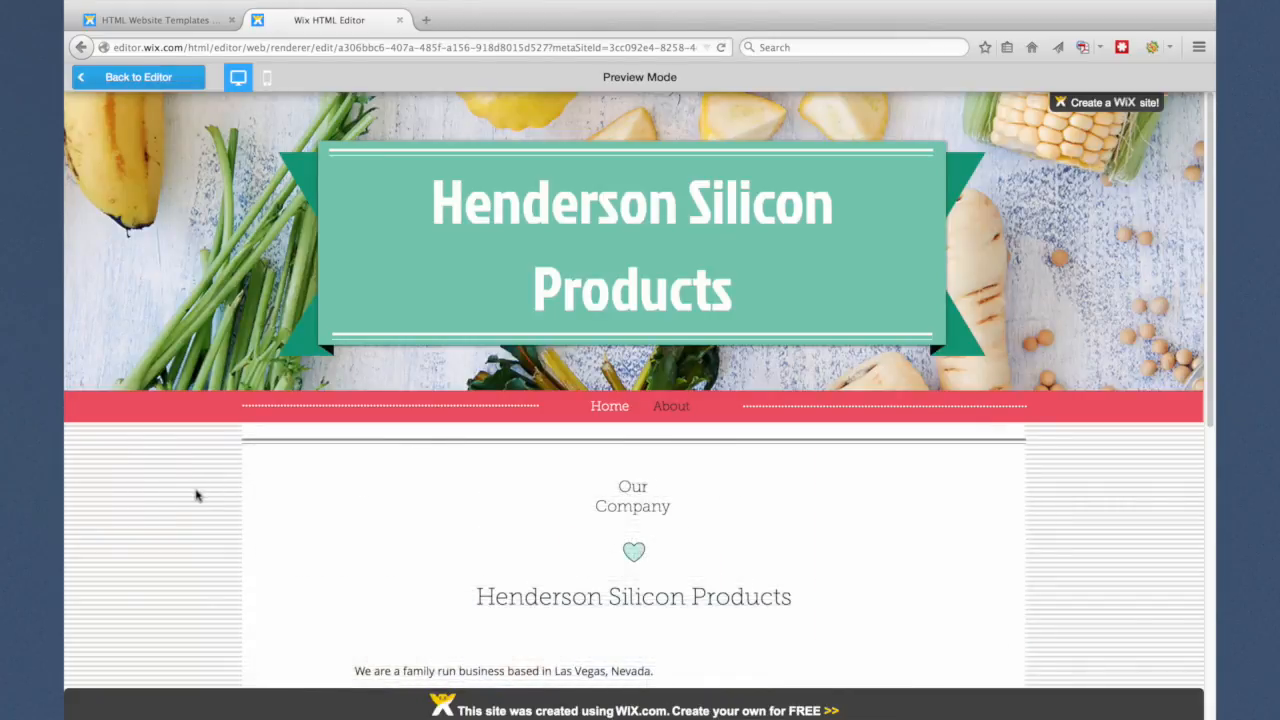
pyautogui.scroll(-4, 196, 495)
pyautogui.scroll(4, 196, 495)
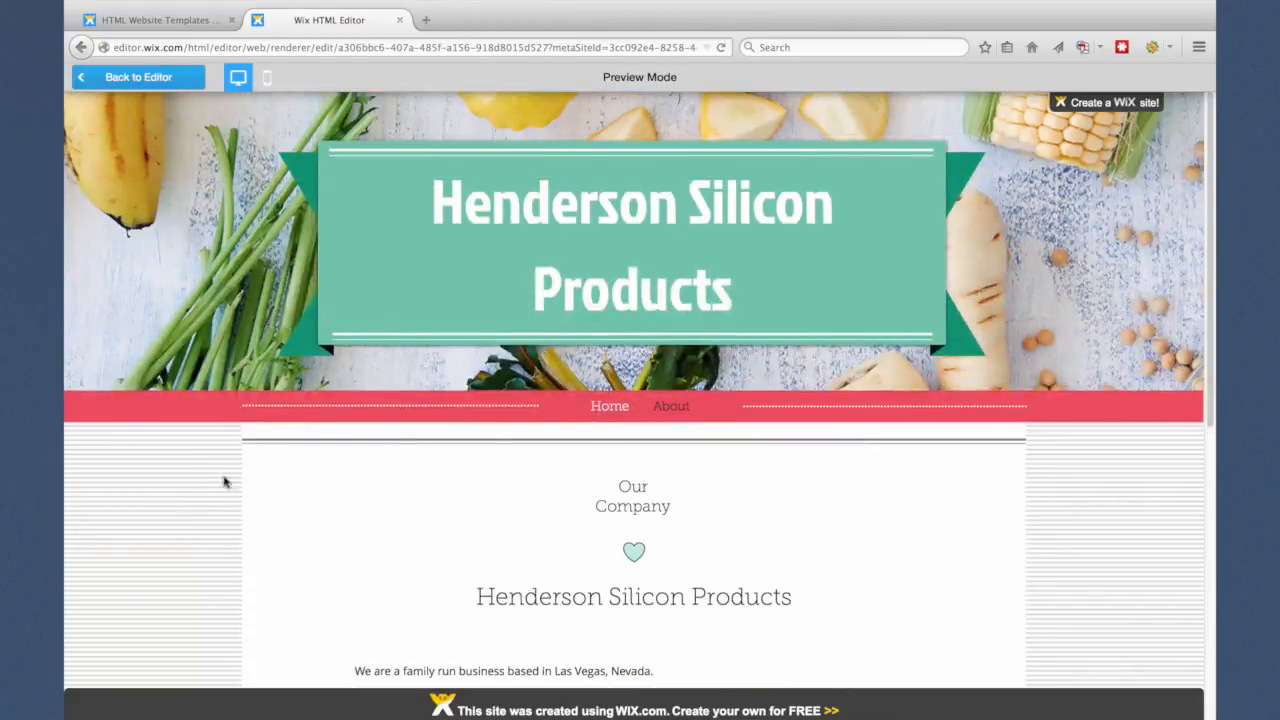
pyautogui.click(609, 406)
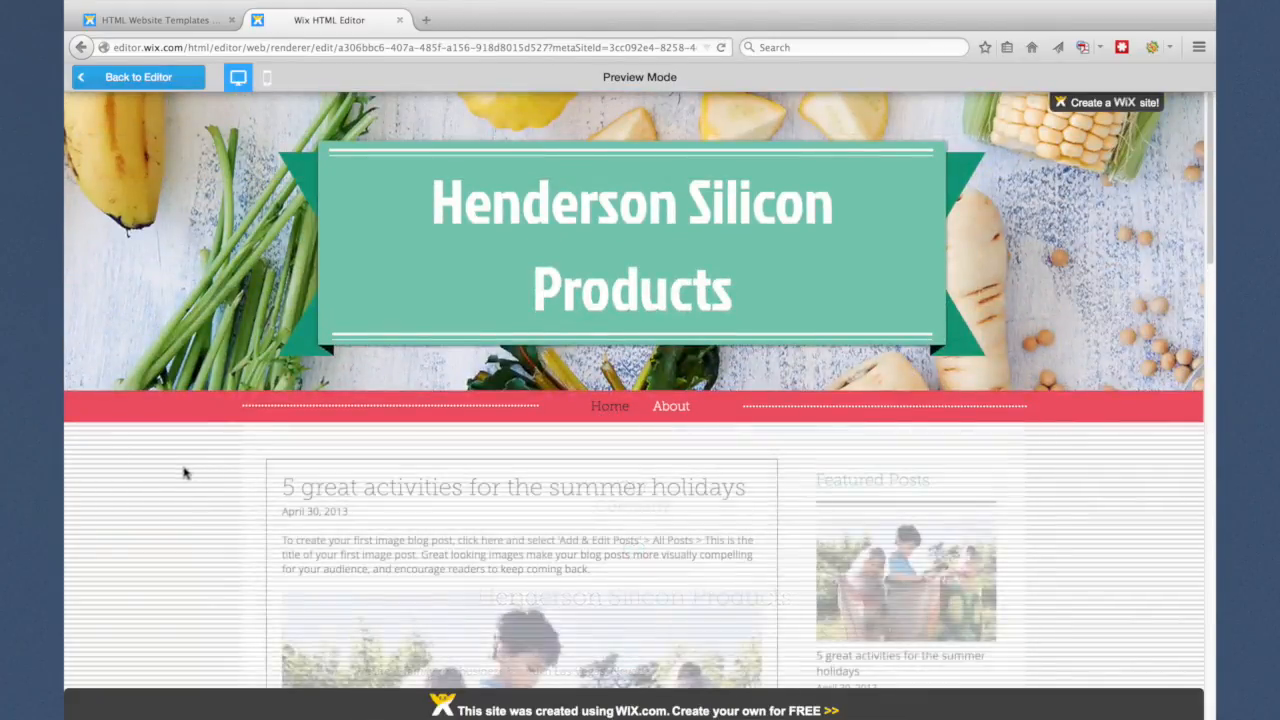
pyautogui.click(143, 80)
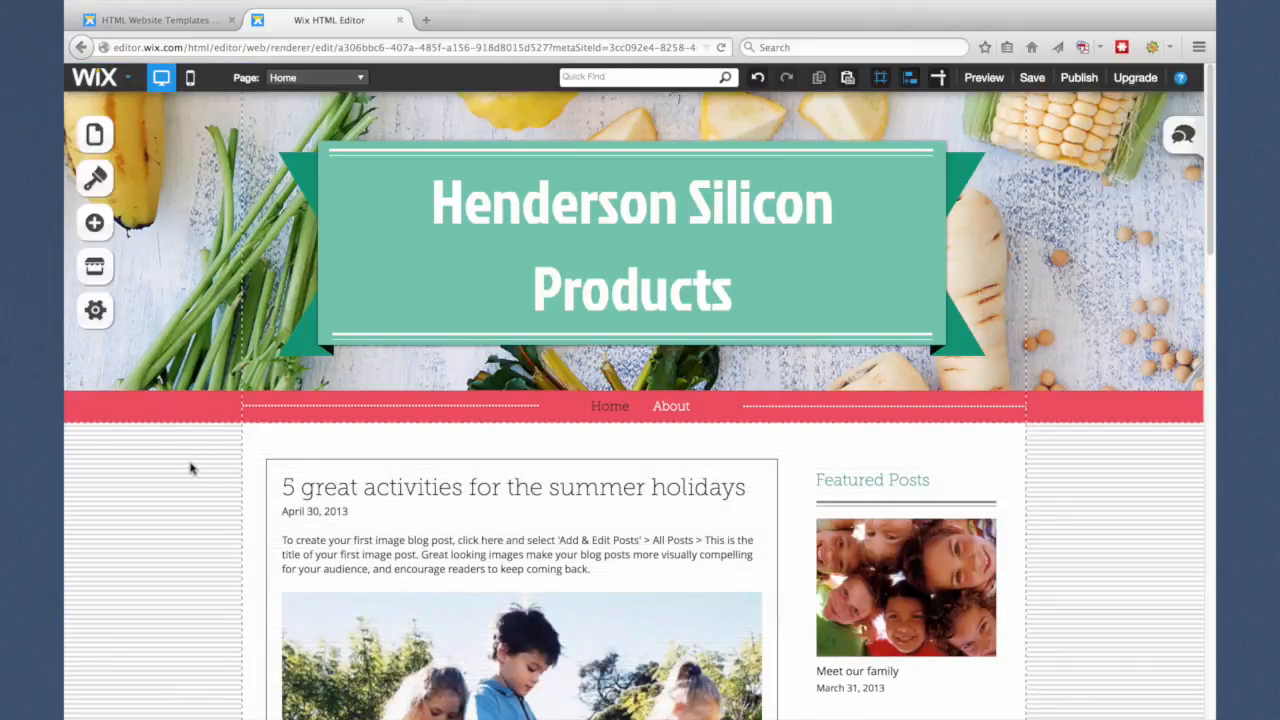
# Open the "Meet our family" blog post and replace its body with the article on silicone cookware safety.
pyautogui.doubleClick(434, 517)
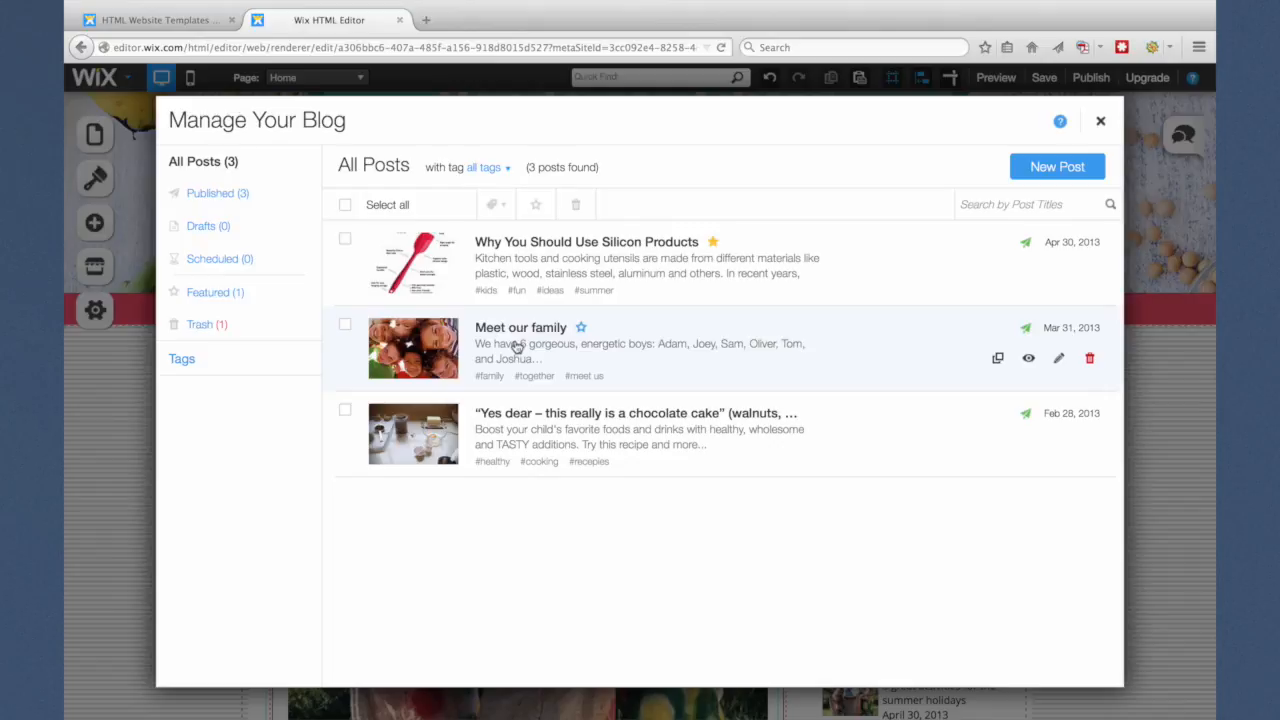
pyautogui.click(517, 346)
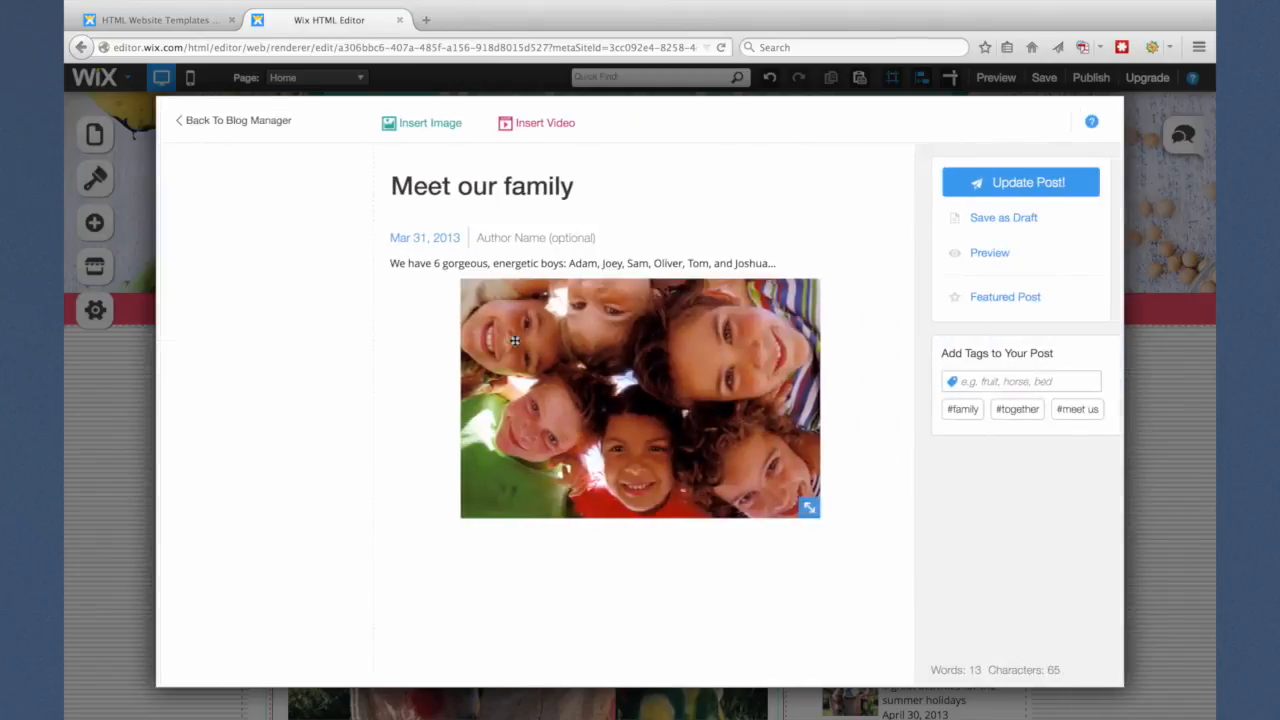
pyautogui.scroll(-10, 700, 400)
# Replace the children's photo in the cookware safety post with Wix's free "Green Spoons" image, found by searching "kitchen", and update the post.
pyautogui.click(705, 497)
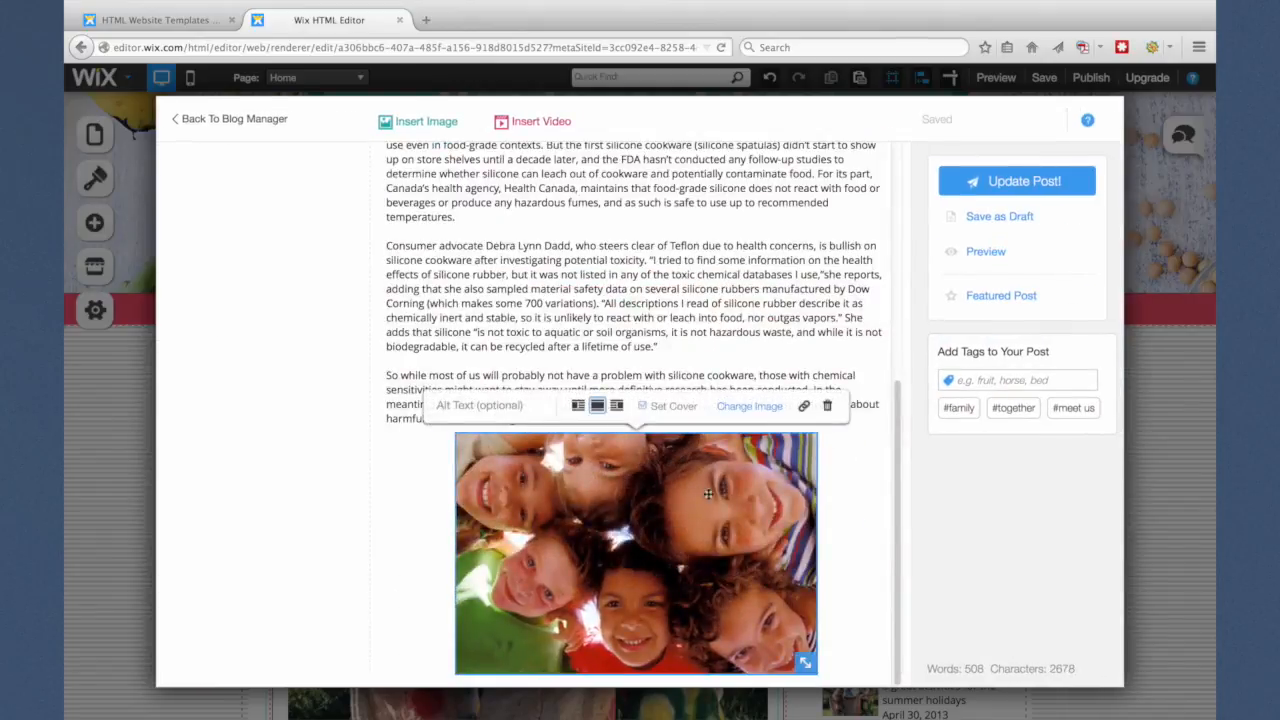
pyautogui.click(746, 407)
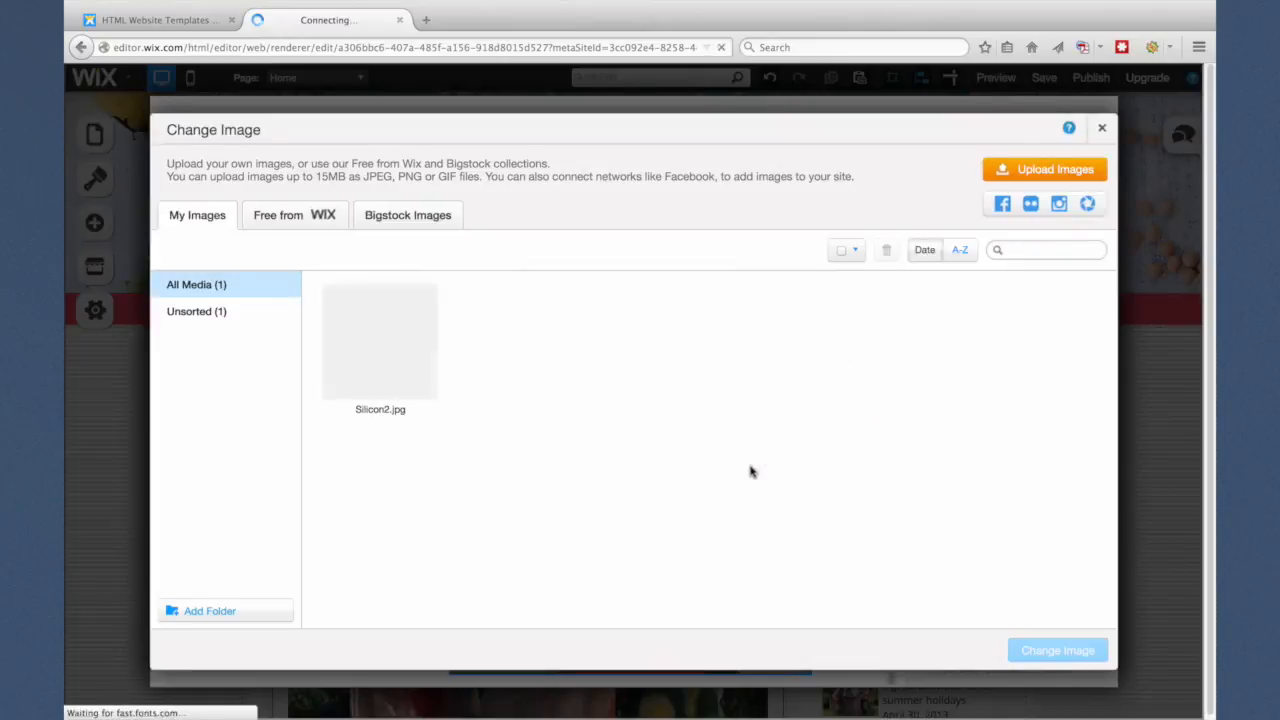
pyautogui.click(305, 220)
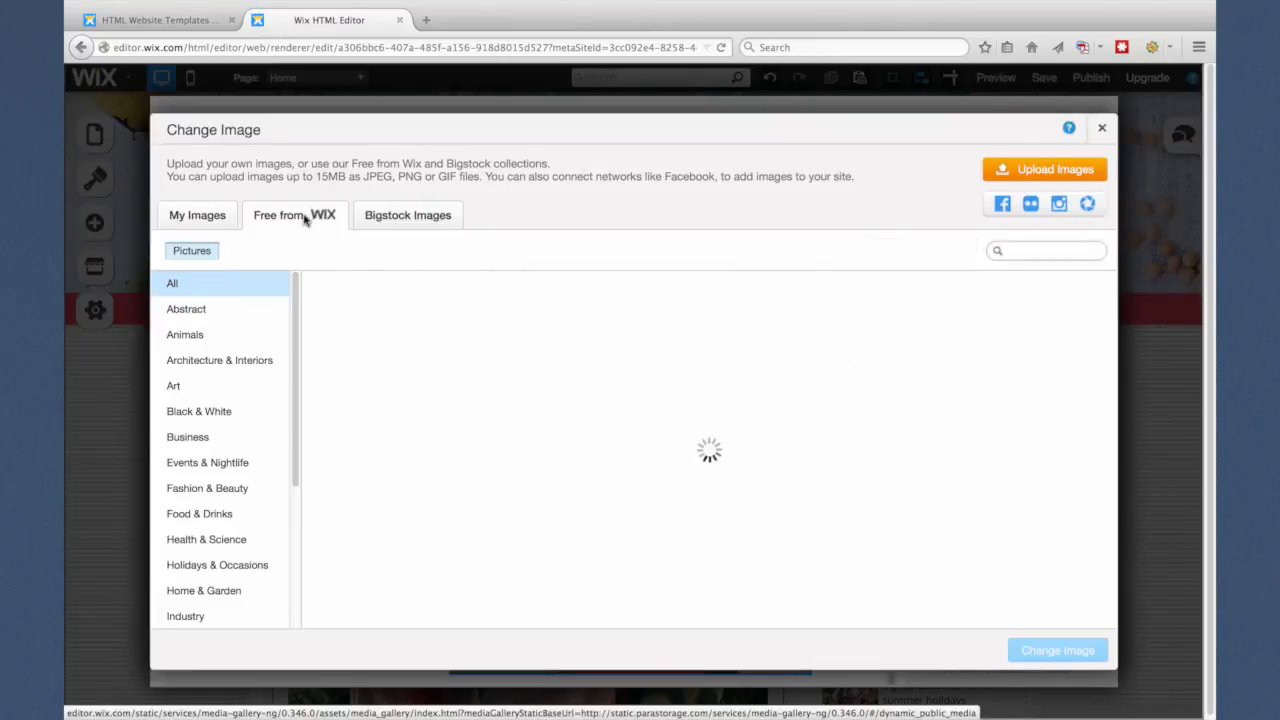
pyautogui.write('kitchen')
pyautogui.press('Return')
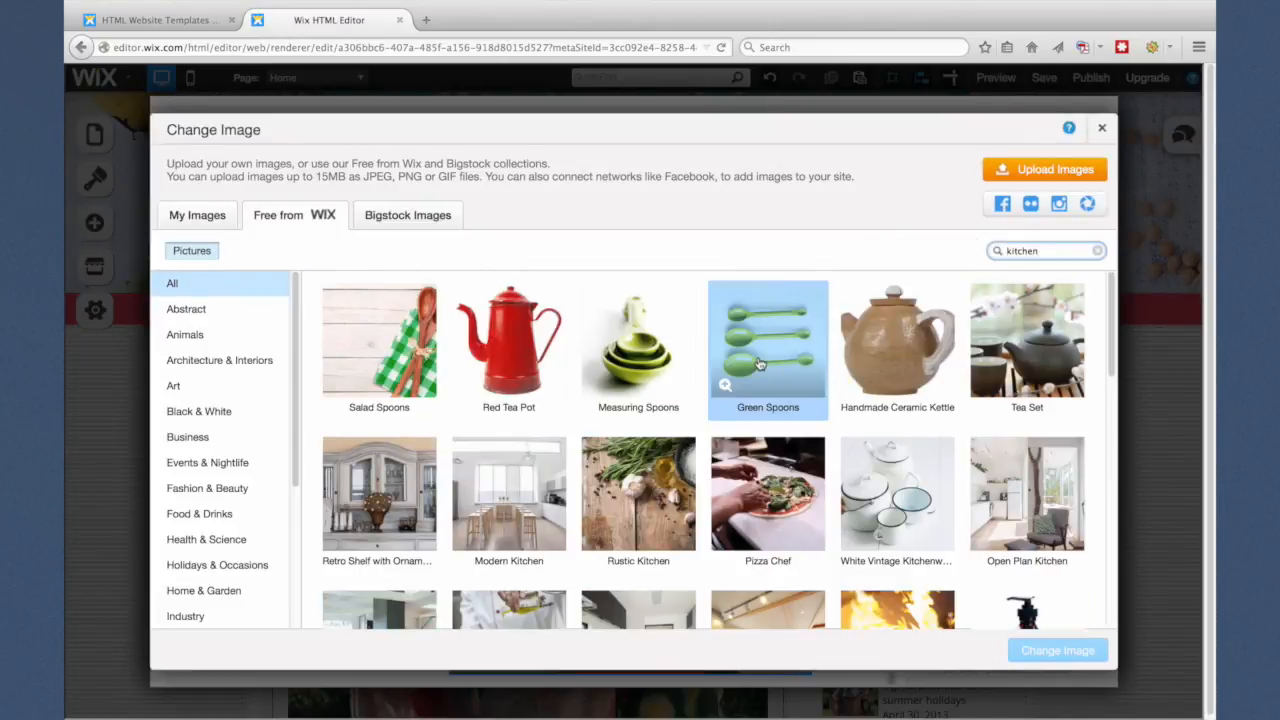
pyautogui.click(760, 365)
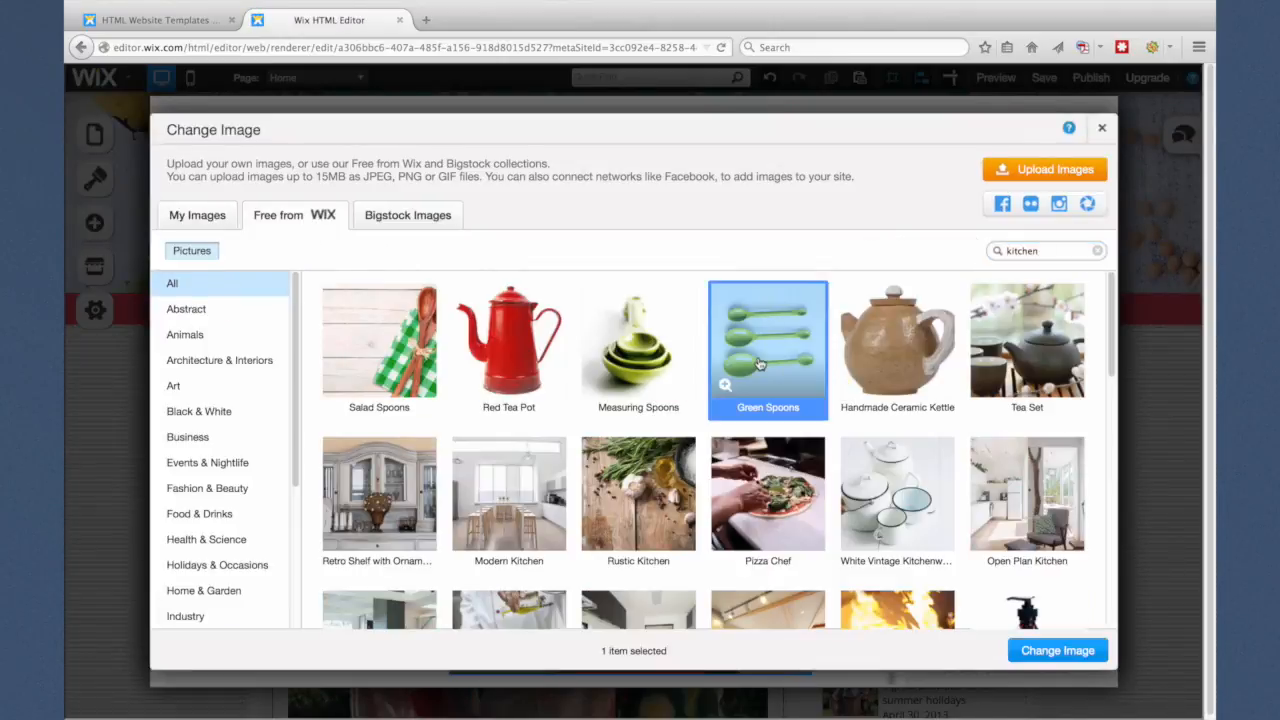
pyautogui.click(1055, 651)
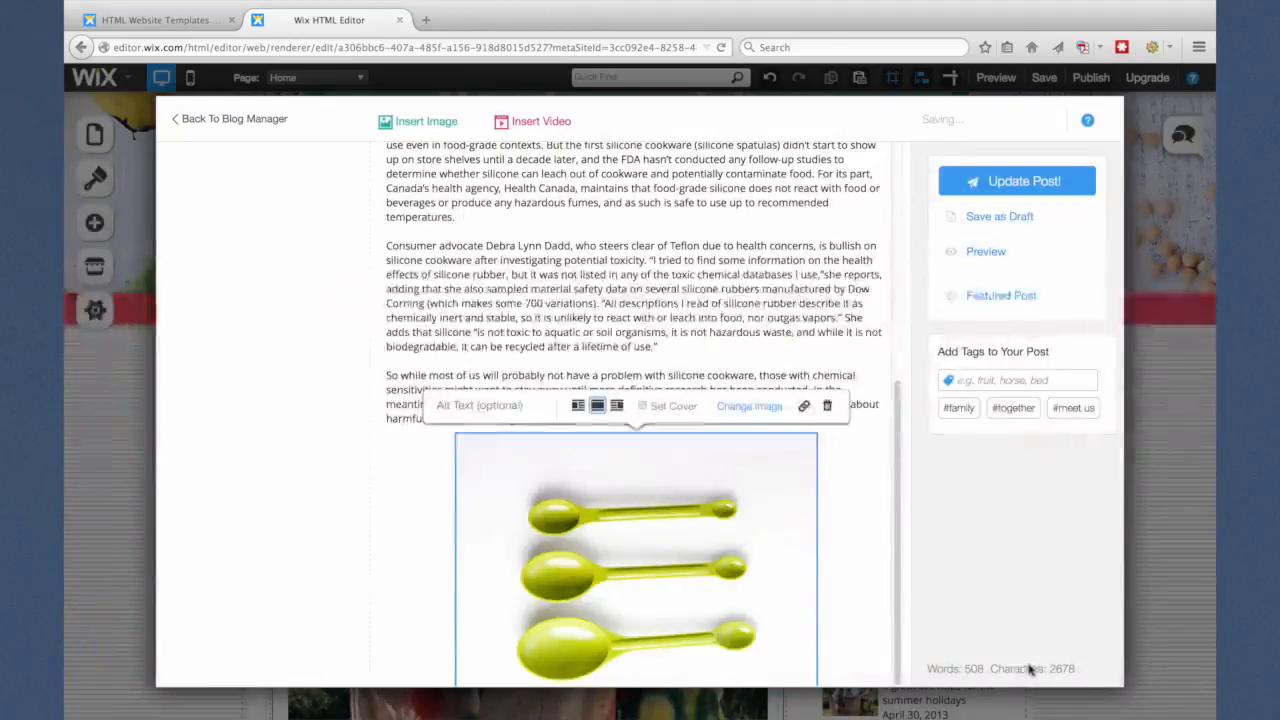
pyautogui.click(992, 190)
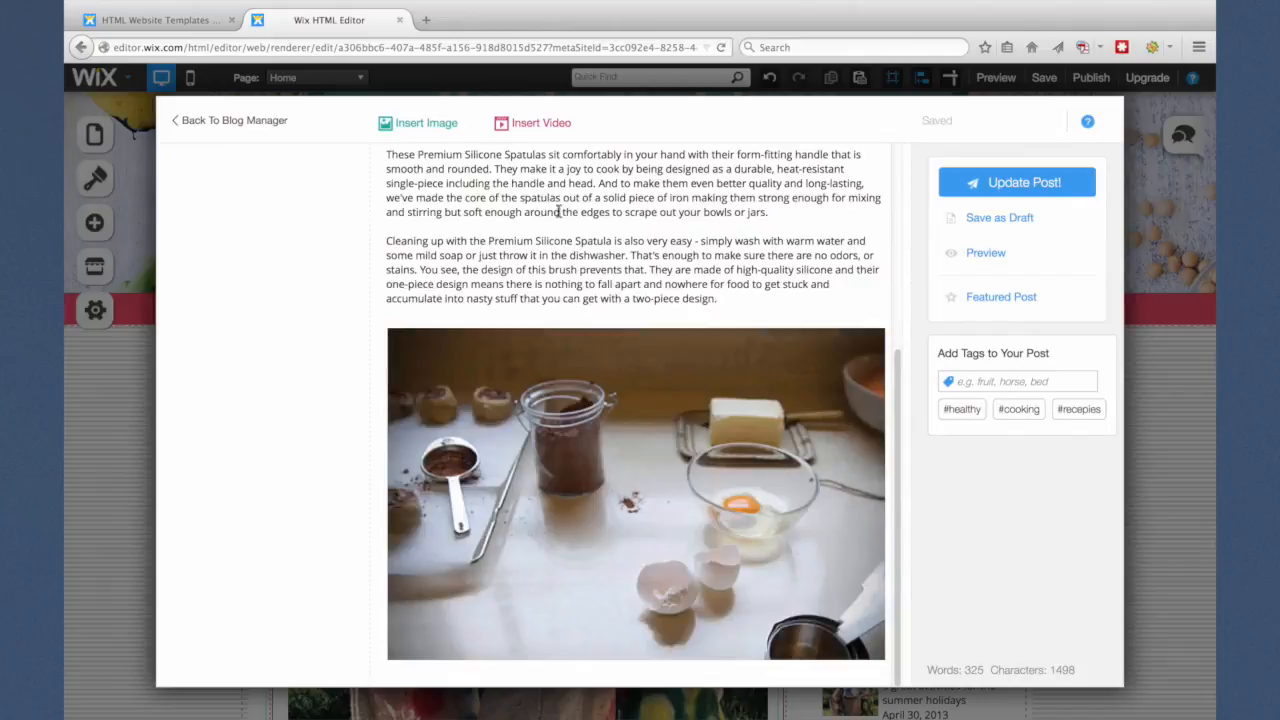
# Replace the baking photo in the silicone spatula post with SiliconSpatula1.jpg, update the post, and close the blog manager.
pyautogui.scroll(5, 560, 212)
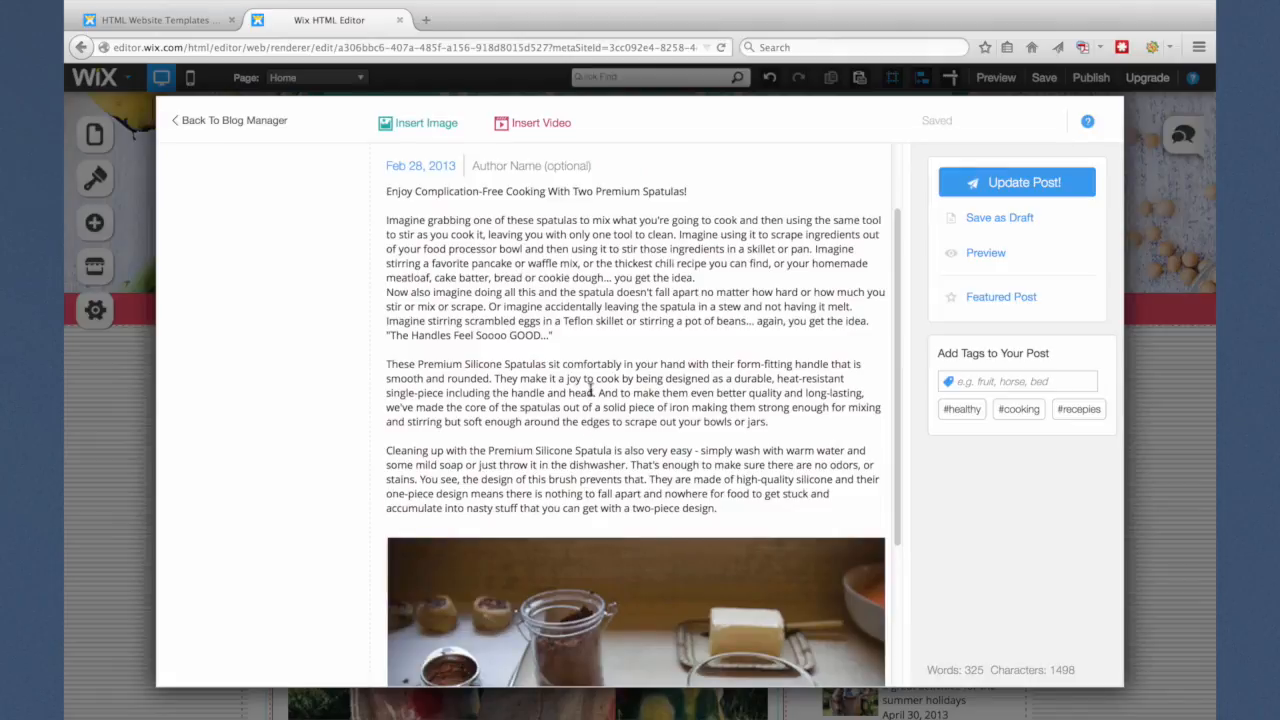
pyautogui.scroll(-2, 590, 390)
pyautogui.click(612, 497)
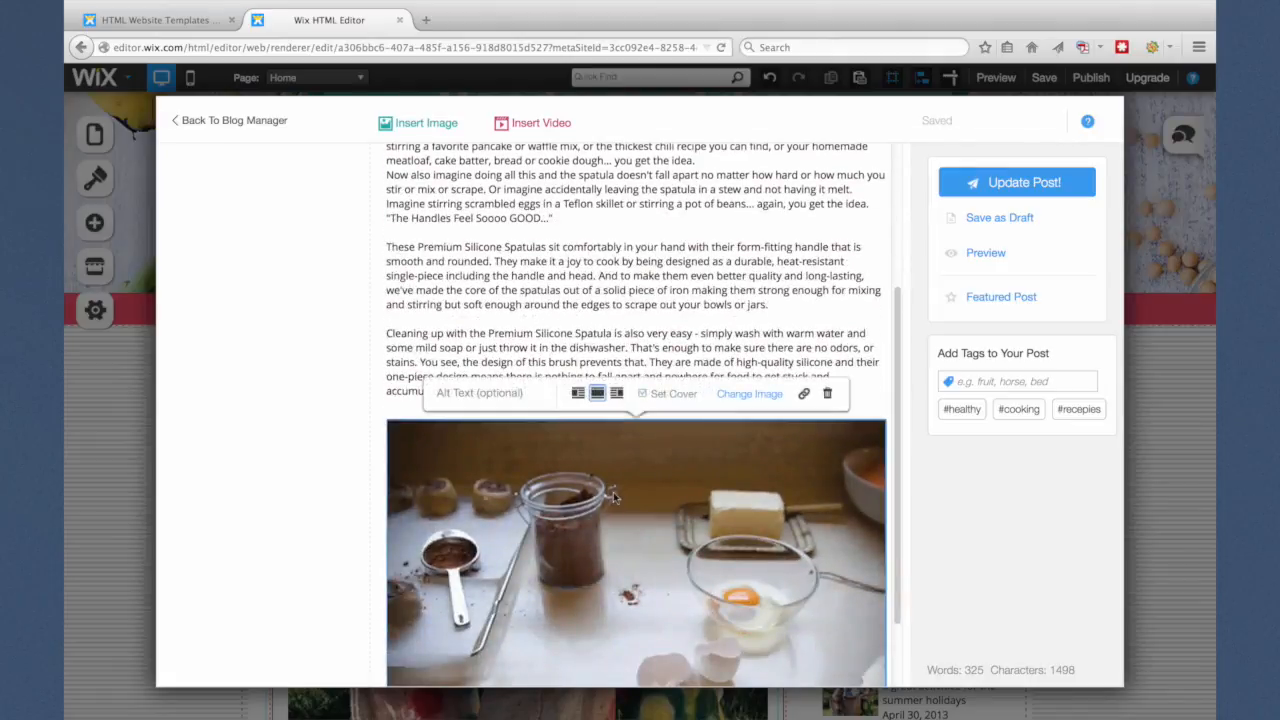
pyautogui.click(740, 399)
pyautogui.click(366, 358)
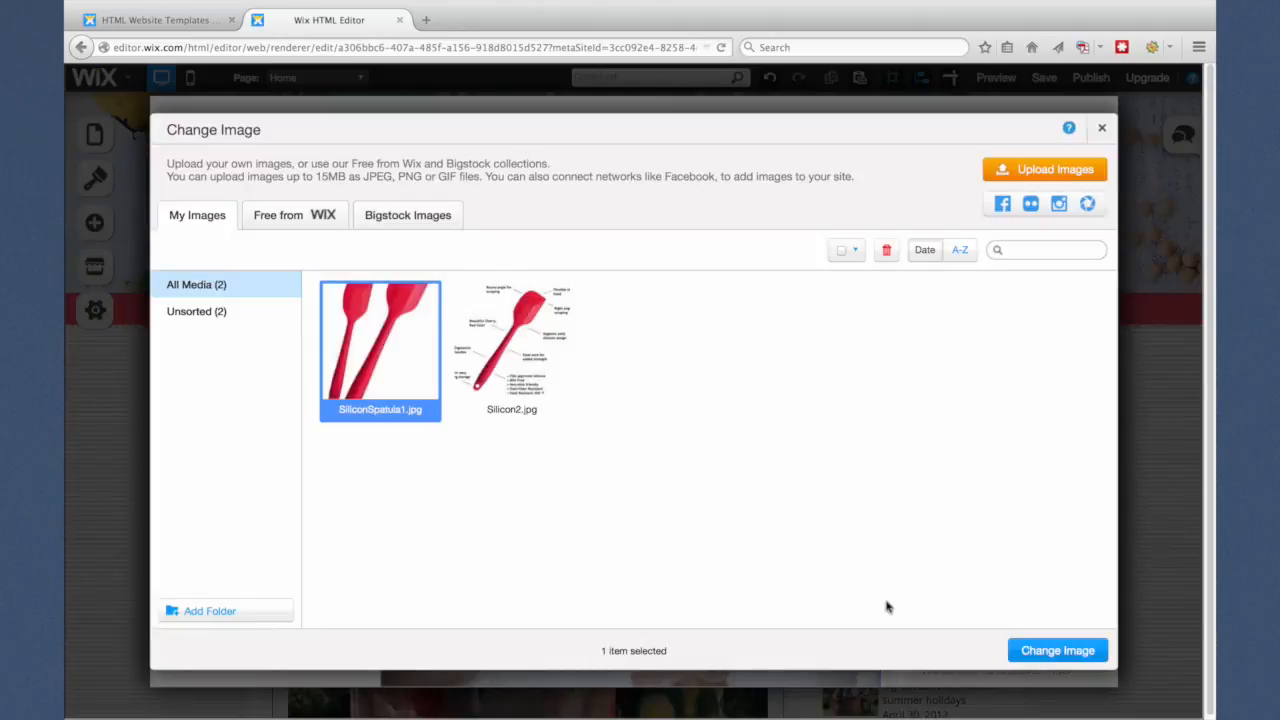
pyautogui.click(1028, 651)
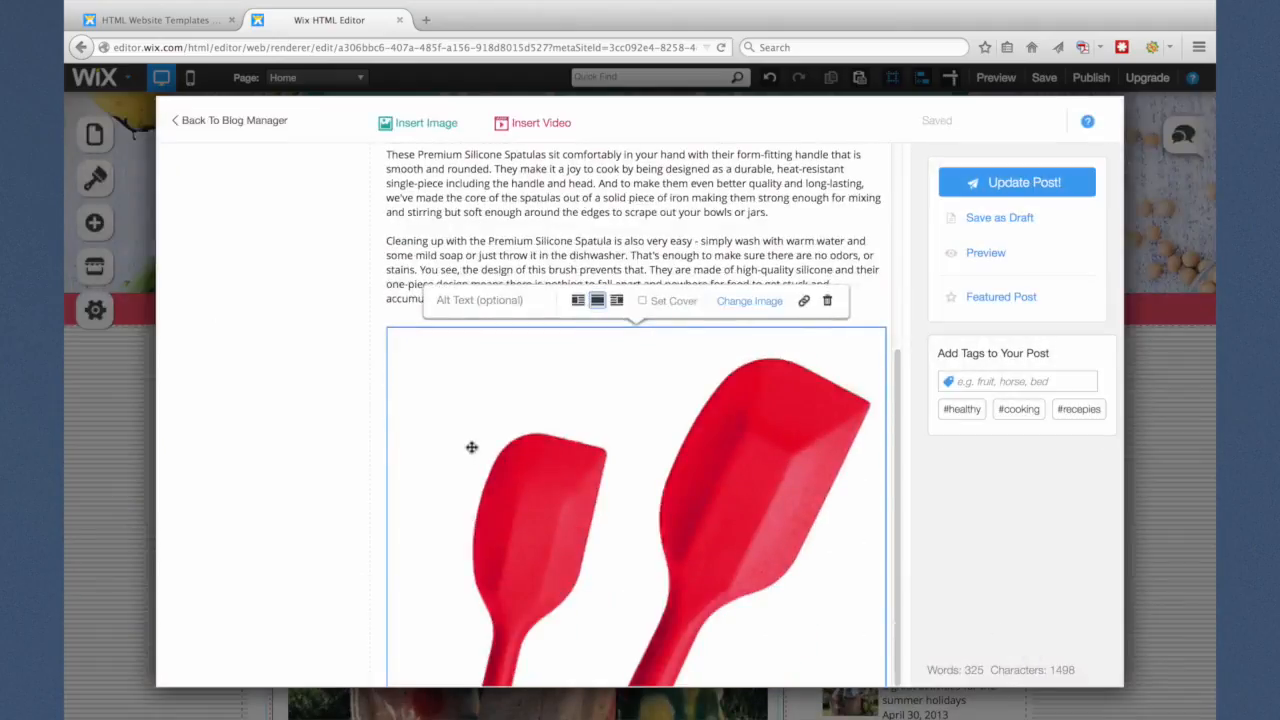
pyautogui.click(1004, 186)
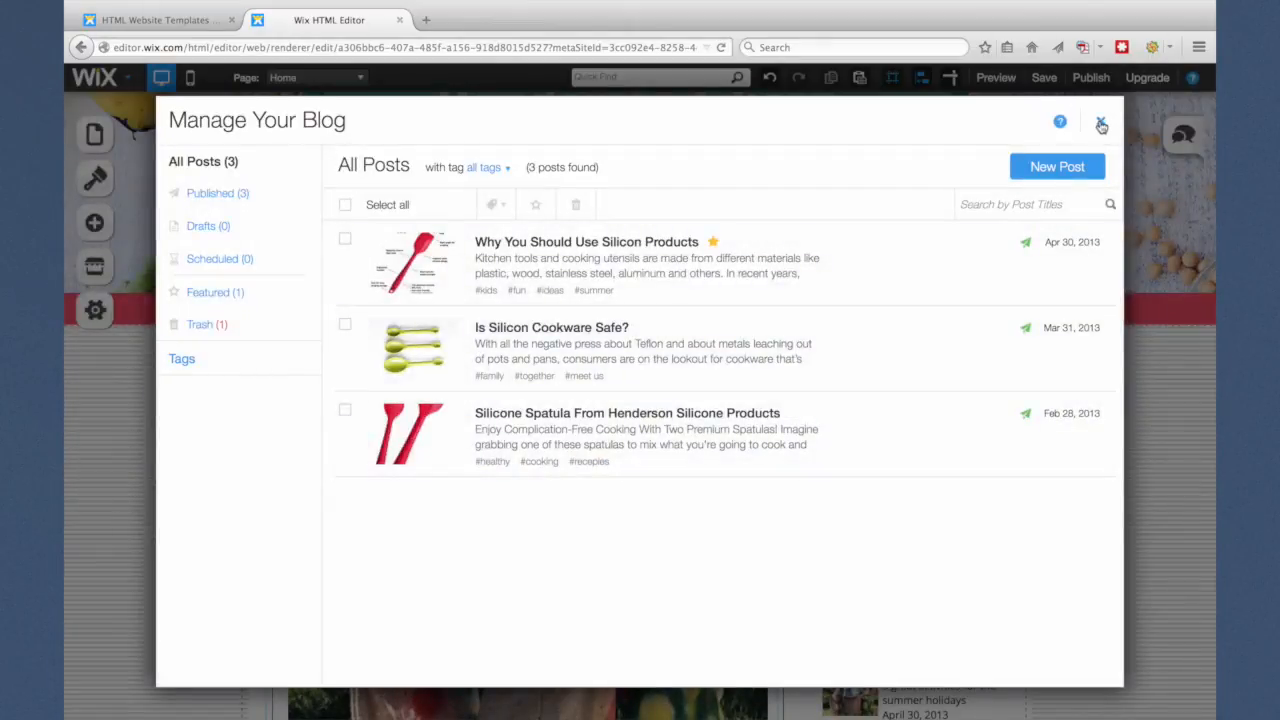
pyautogui.click(1100, 121)
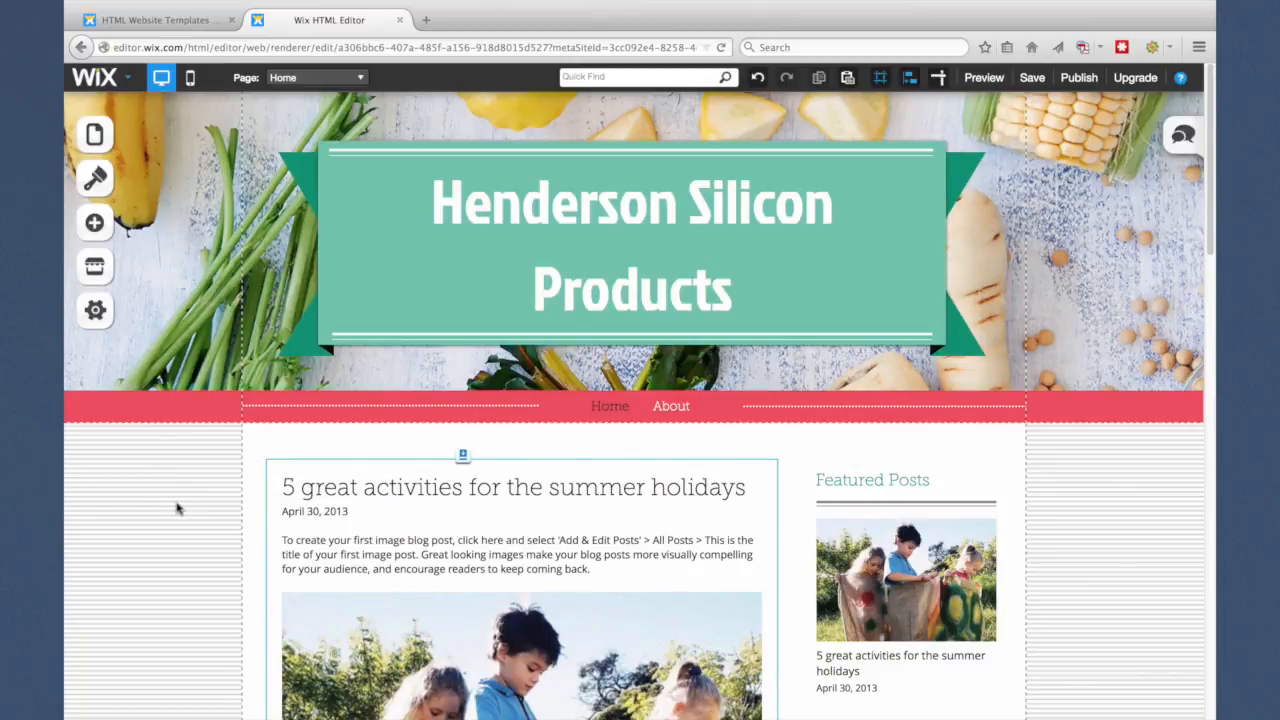
# Publish the site online and decline the offer to promote or share it.
pyautogui.scroll(-10, 181, 499)
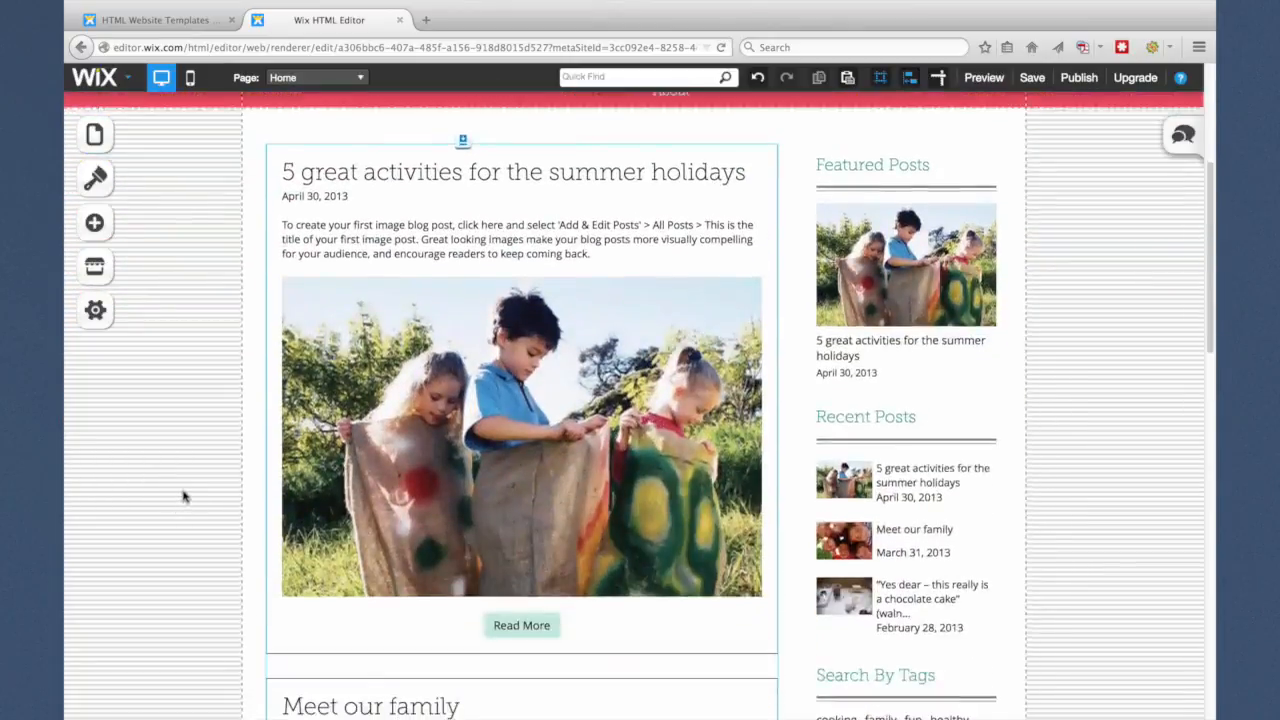
pyautogui.scroll(-3, 183, 495)
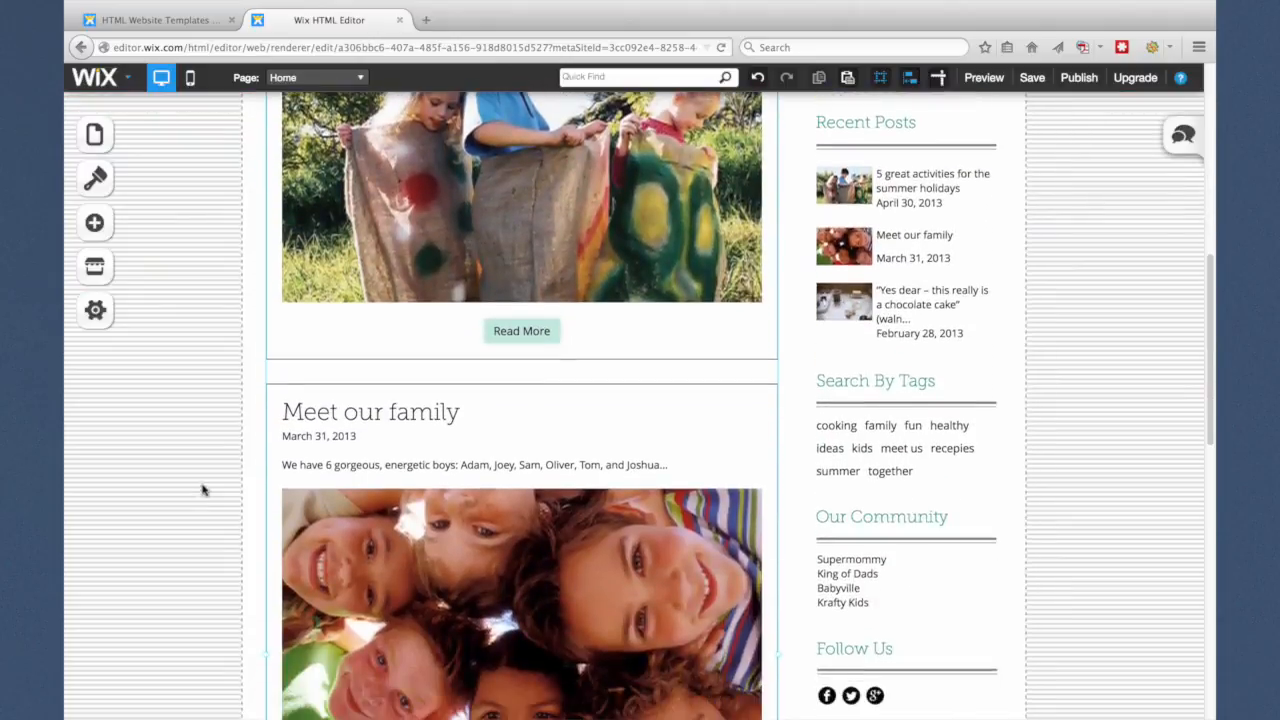
pyautogui.scroll(-2, 855, 442)
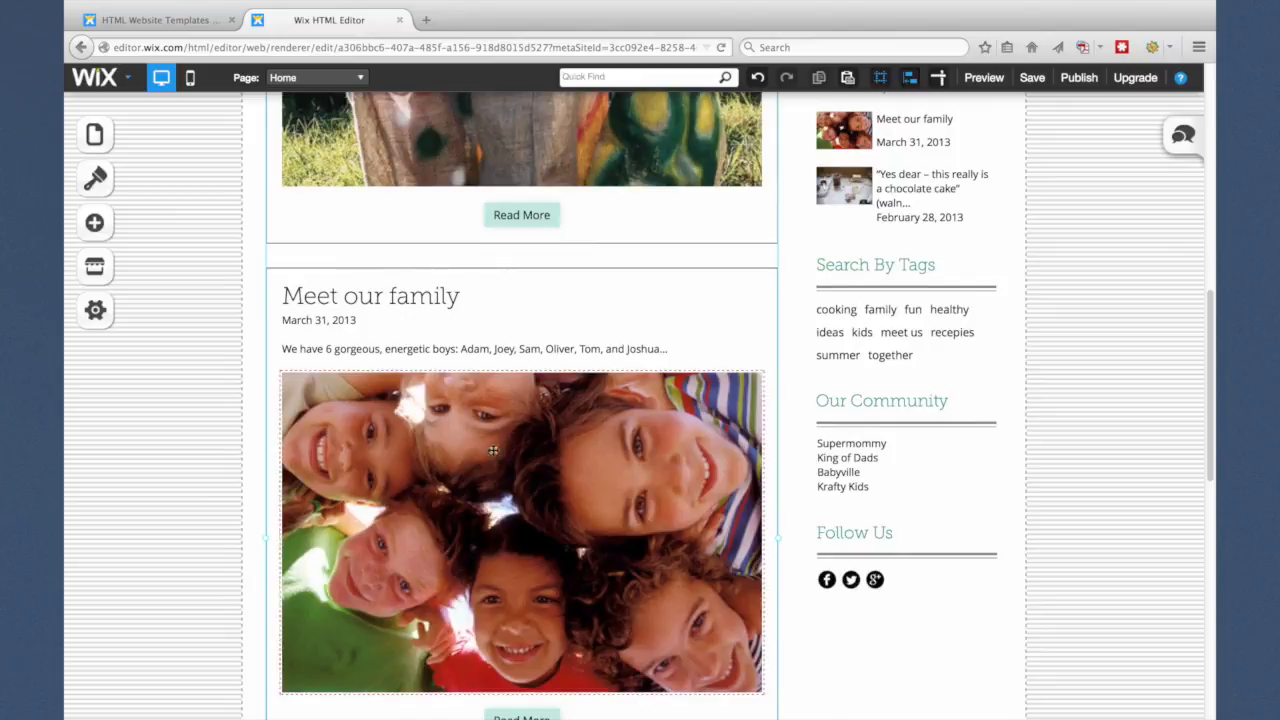
pyautogui.scroll(15, 206, 466)
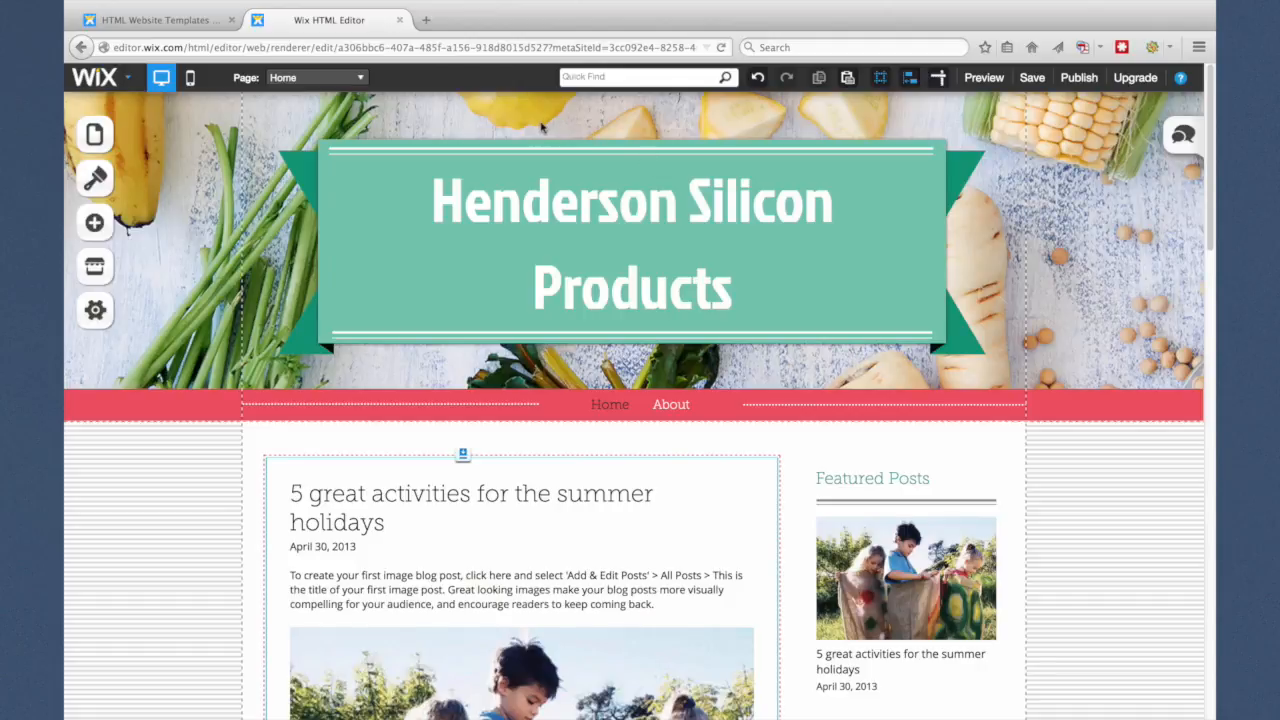
pyautogui.click(1078, 80)
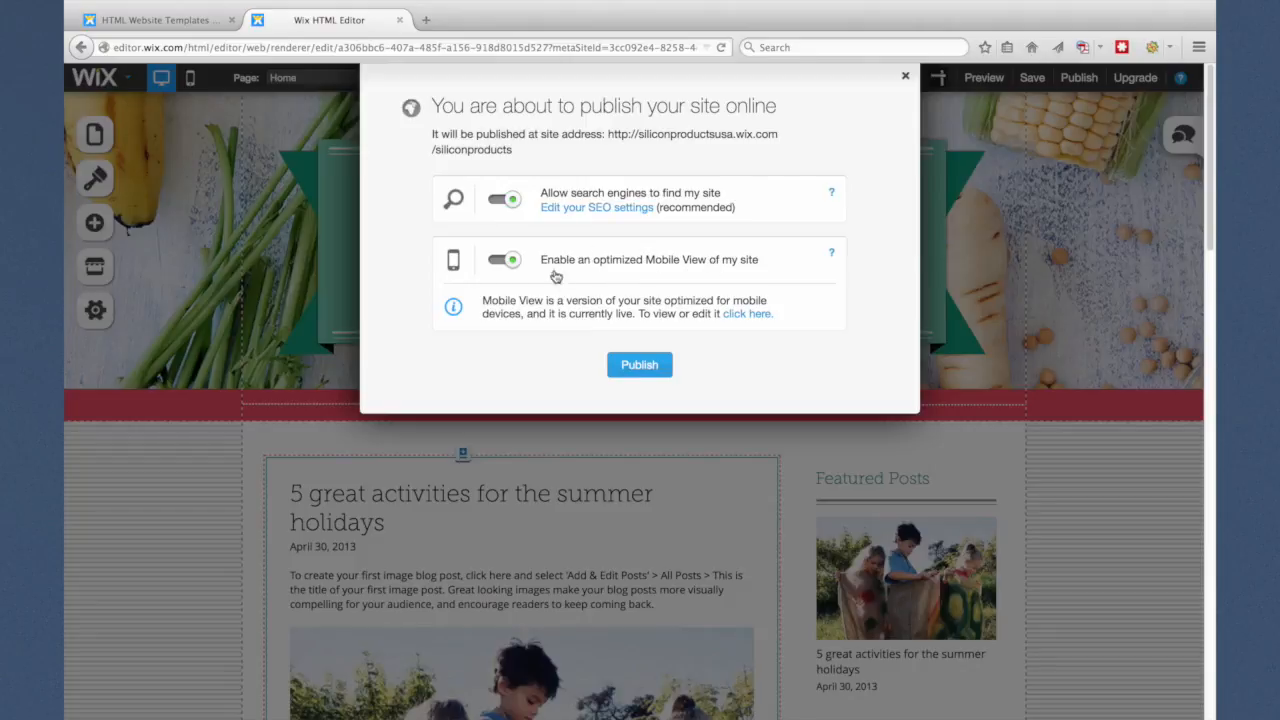
pyautogui.click(628, 366)
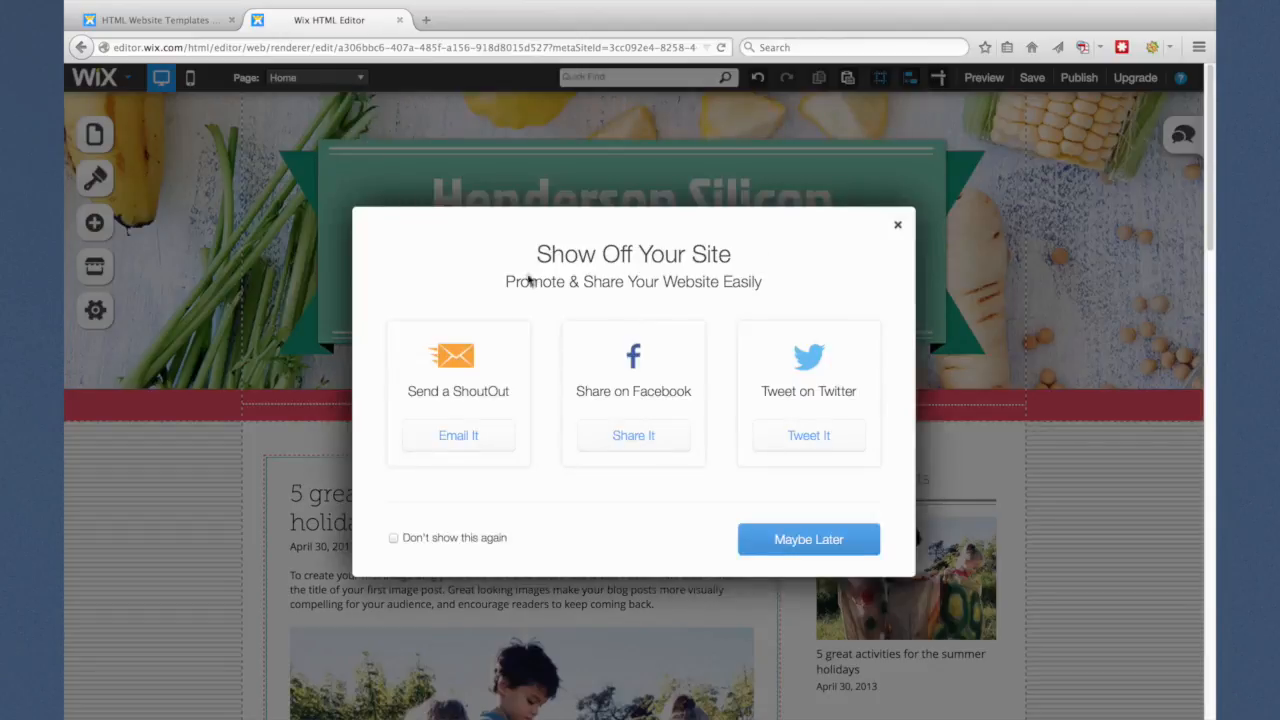
pyautogui.click(796, 549)
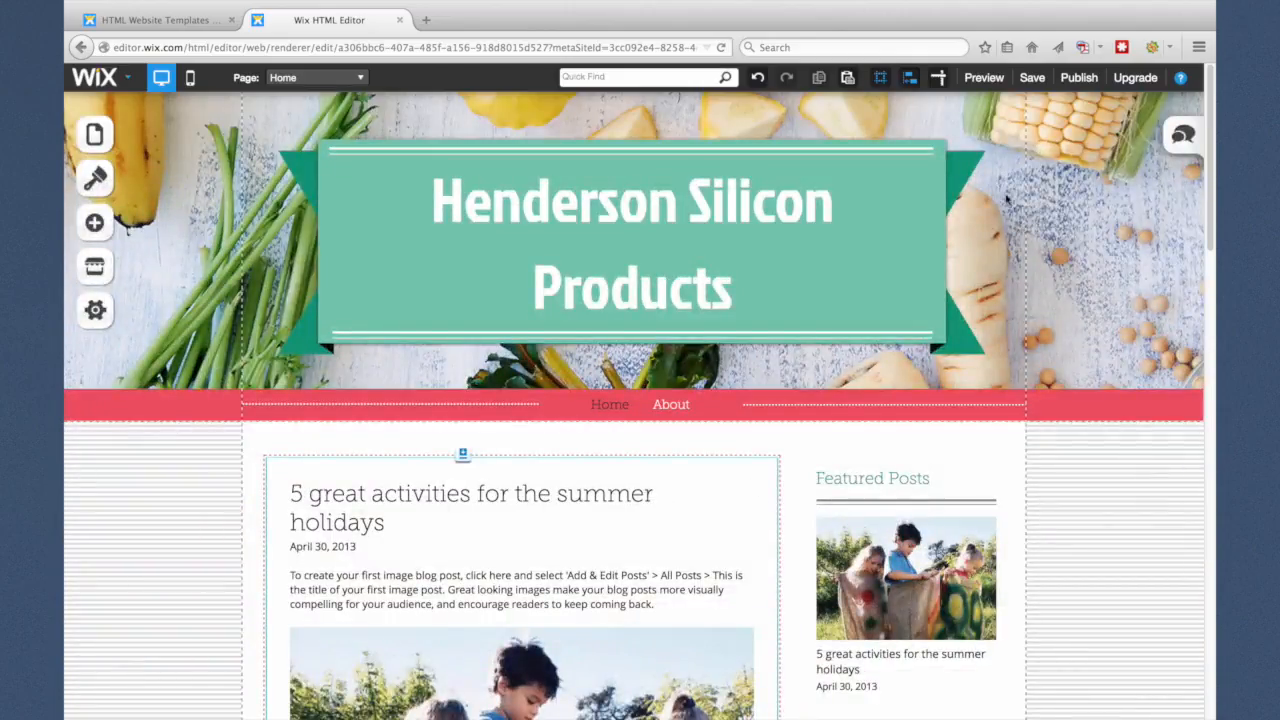
# Return to the Wix website and view the personalized email mailbox offer among the subscriptions.
pyautogui.click(160, 20)
pyautogui.moveTo(605, 96)
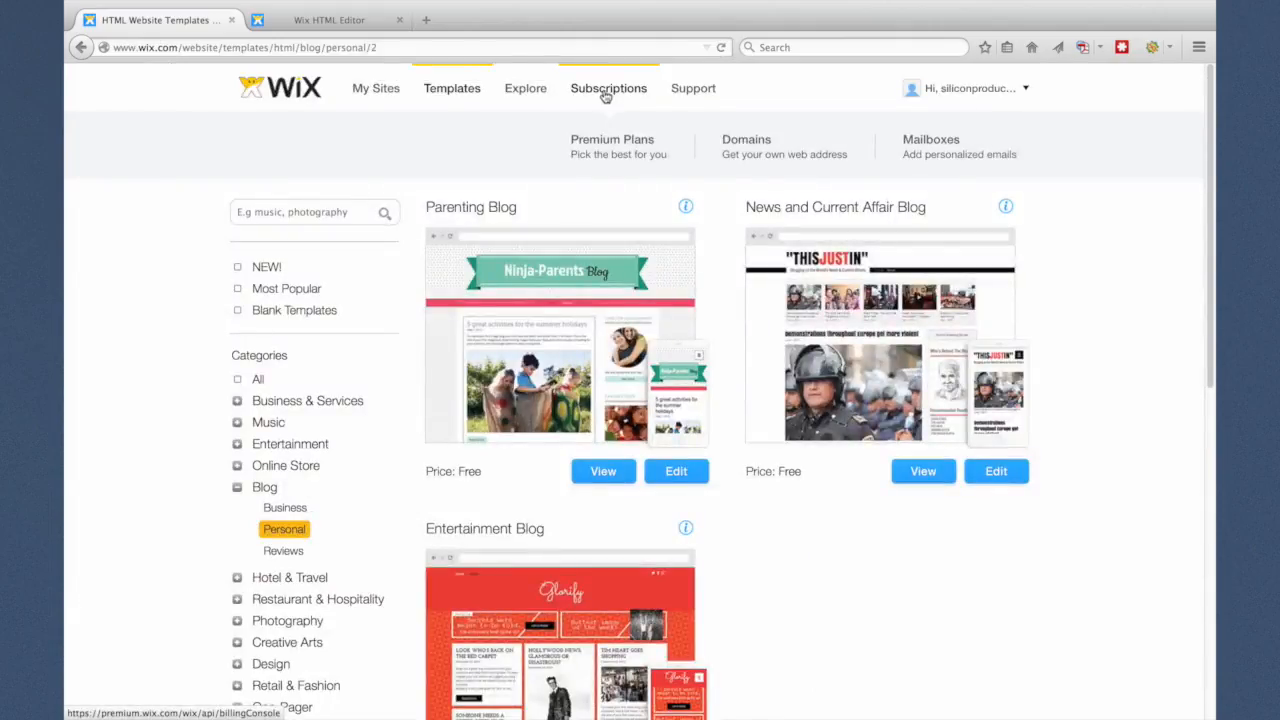
pyautogui.click(955, 145)
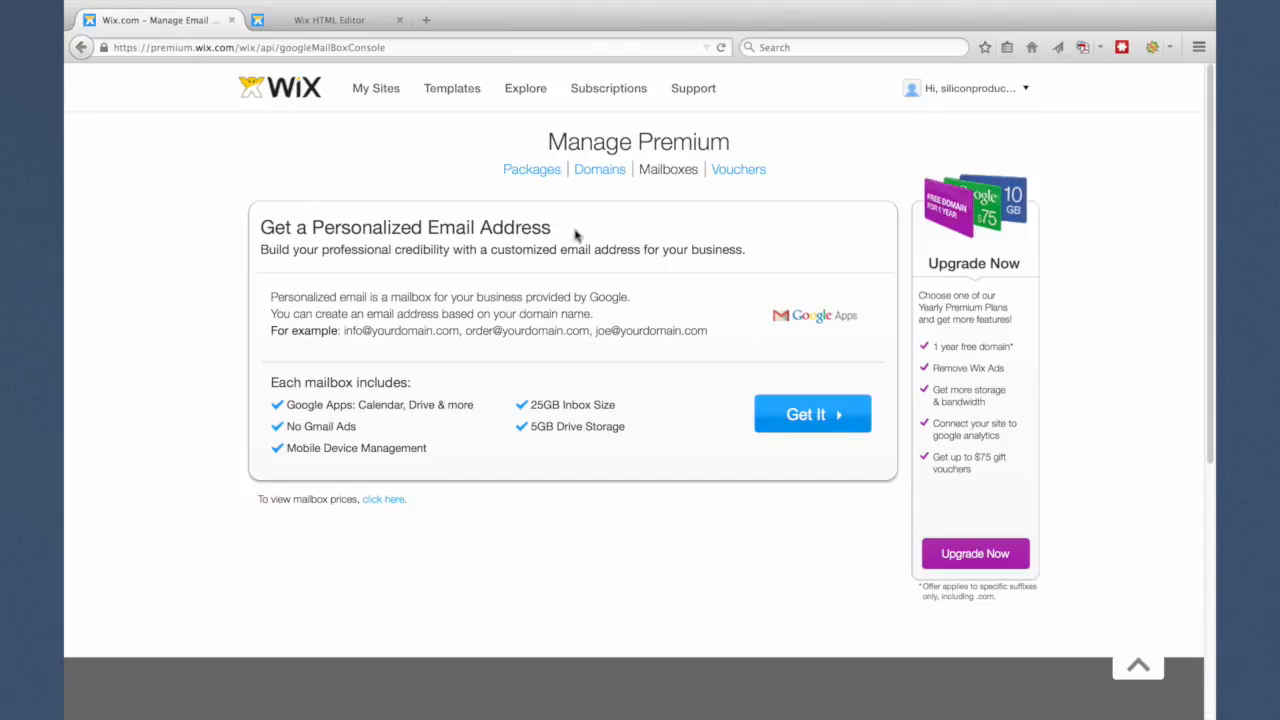
# Open the Premium Plans page and compare the yearly plans' prices and features, including the Unlimited plan.
pyautogui.click(531, 172)
pyautogui.moveTo(583, 97)
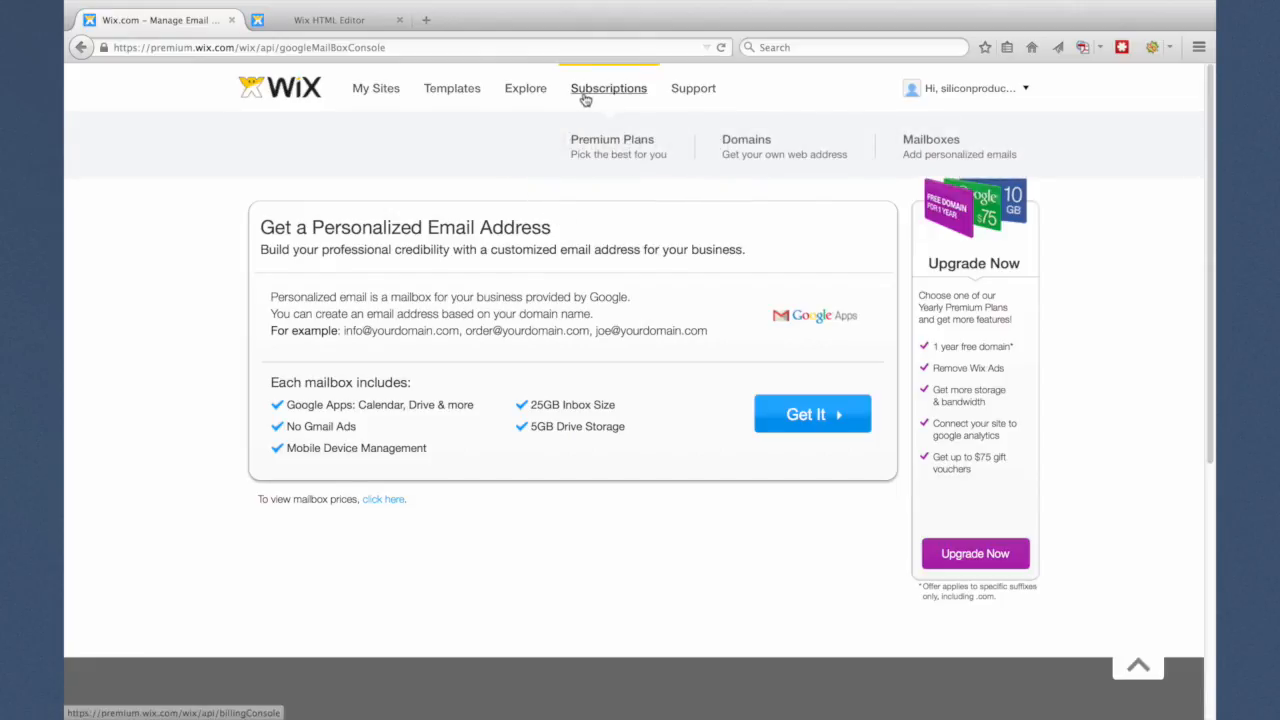
pyautogui.click(597, 145)
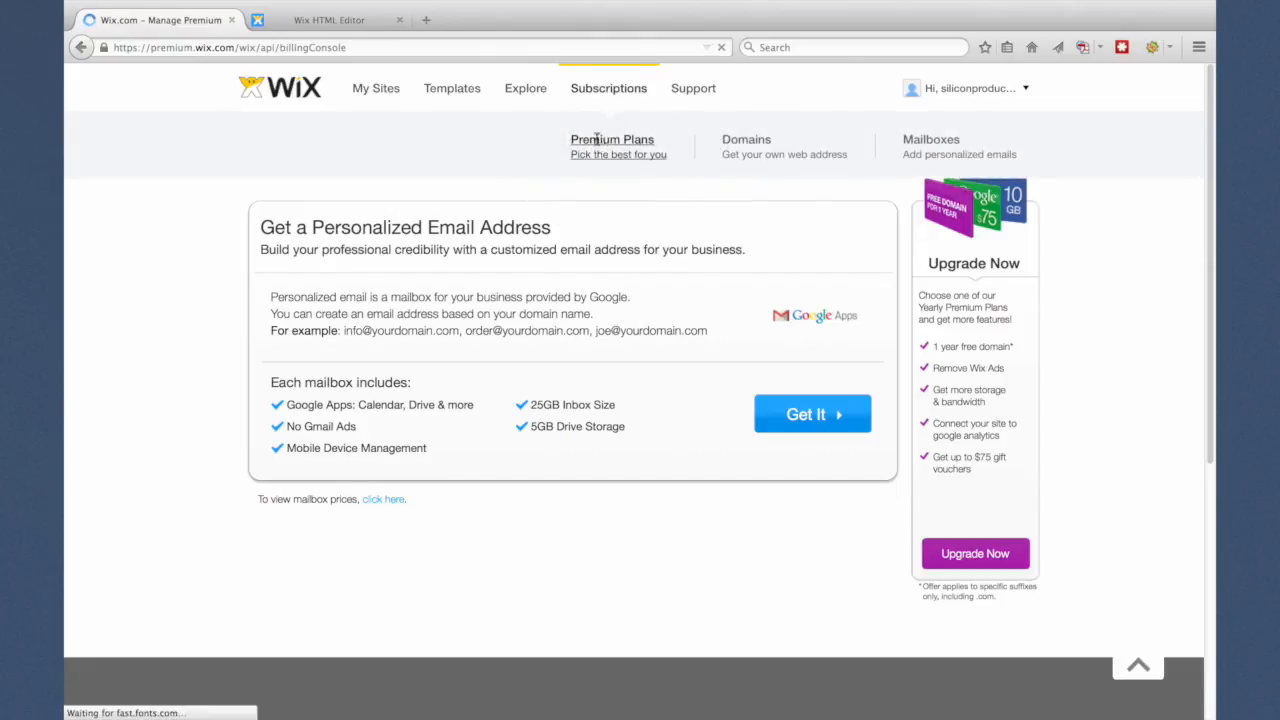
pyautogui.click(724, 487)
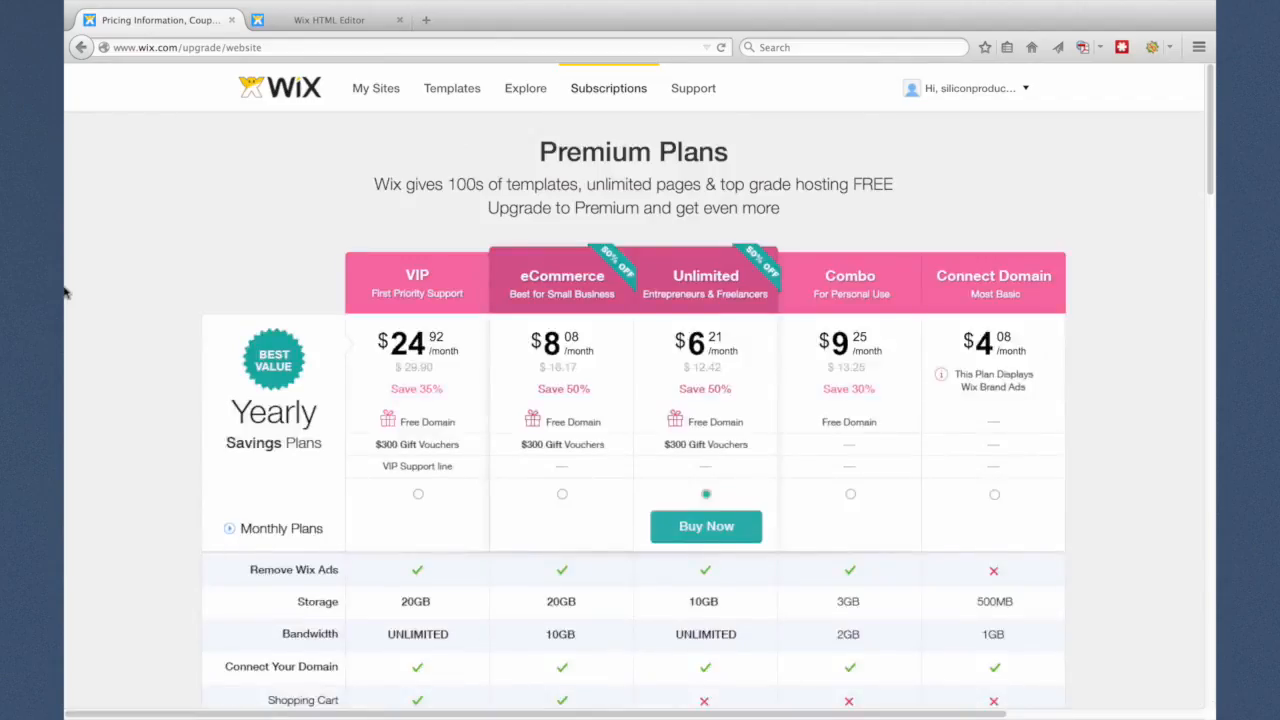
pyautogui.scroll(-1, 66, 291)
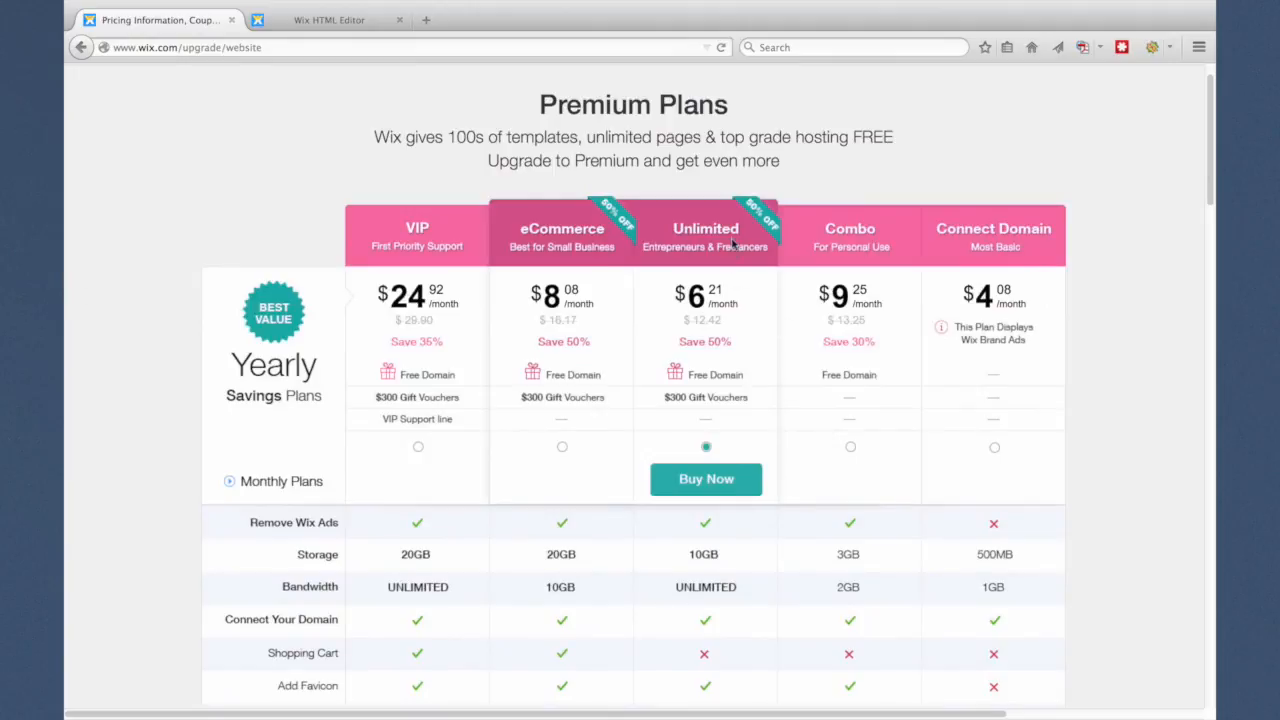
pyautogui.scroll(-1, 184, 357)
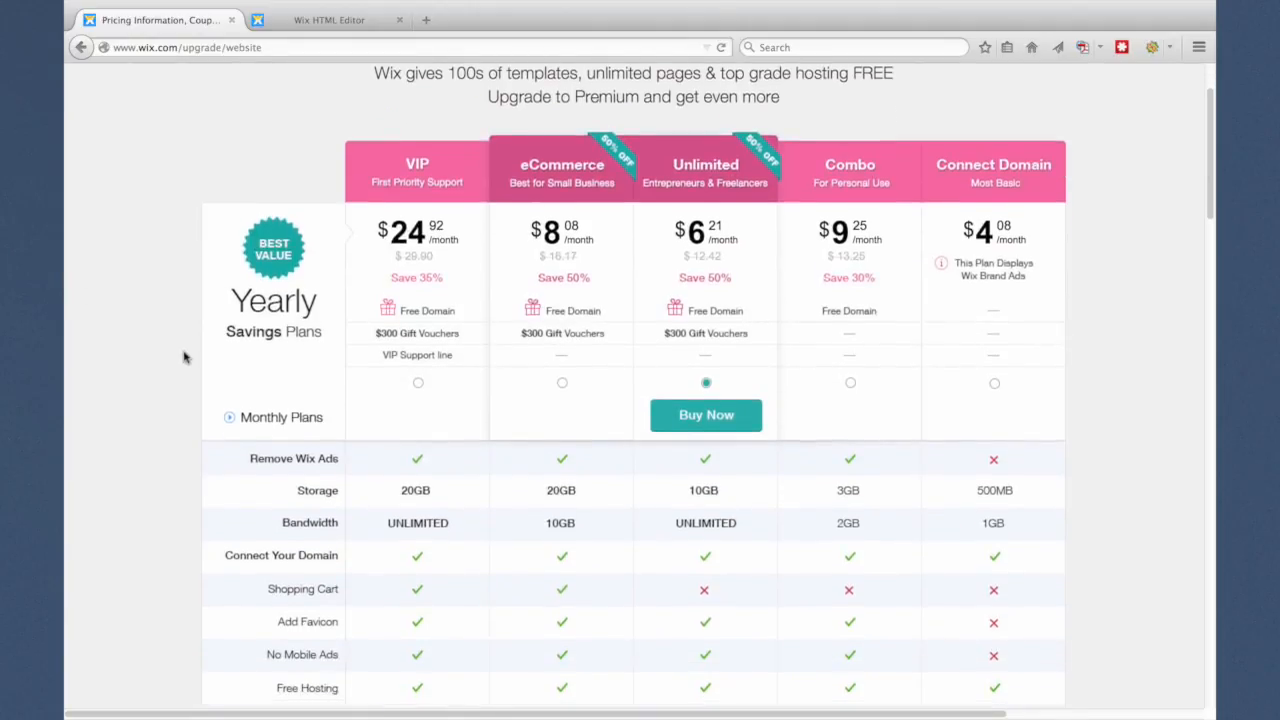
pyautogui.scroll(-1, 184, 357)
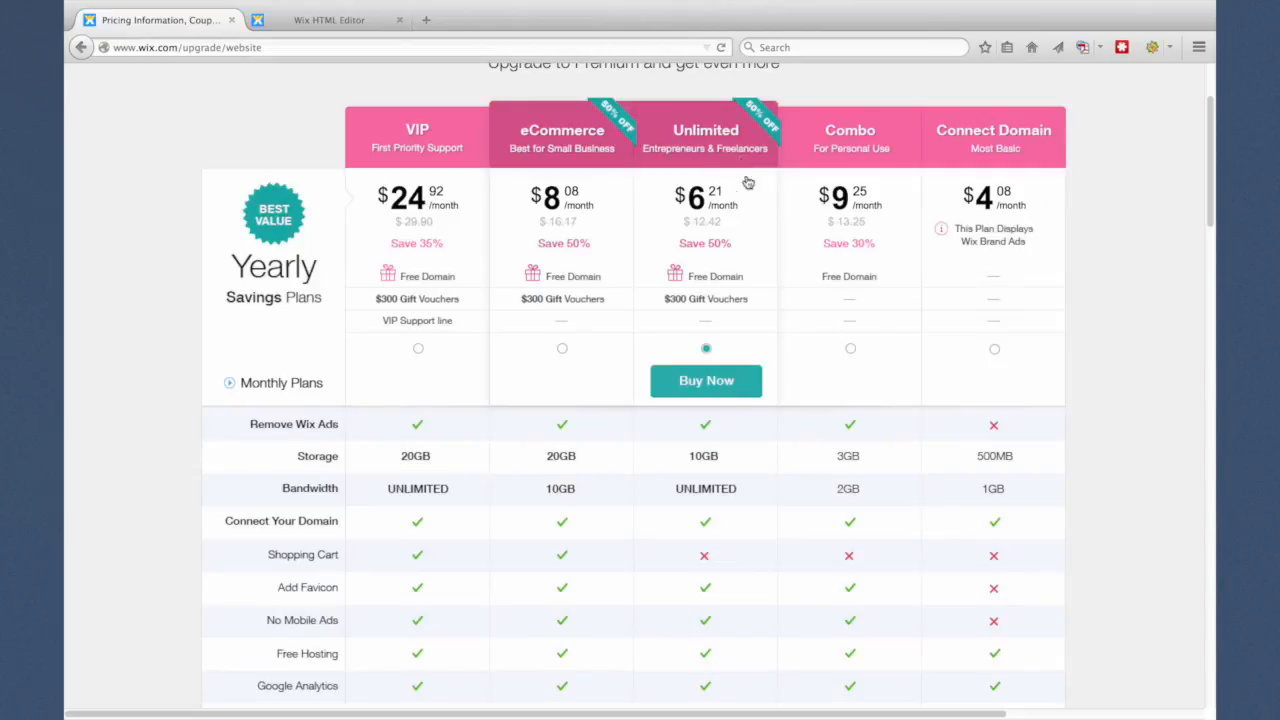
pyautogui.moveTo(684, 230); pyautogui.dragTo(724, 226)
pyautogui.click(690, 242)
pyautogui.scroll(-3, 524, 364)
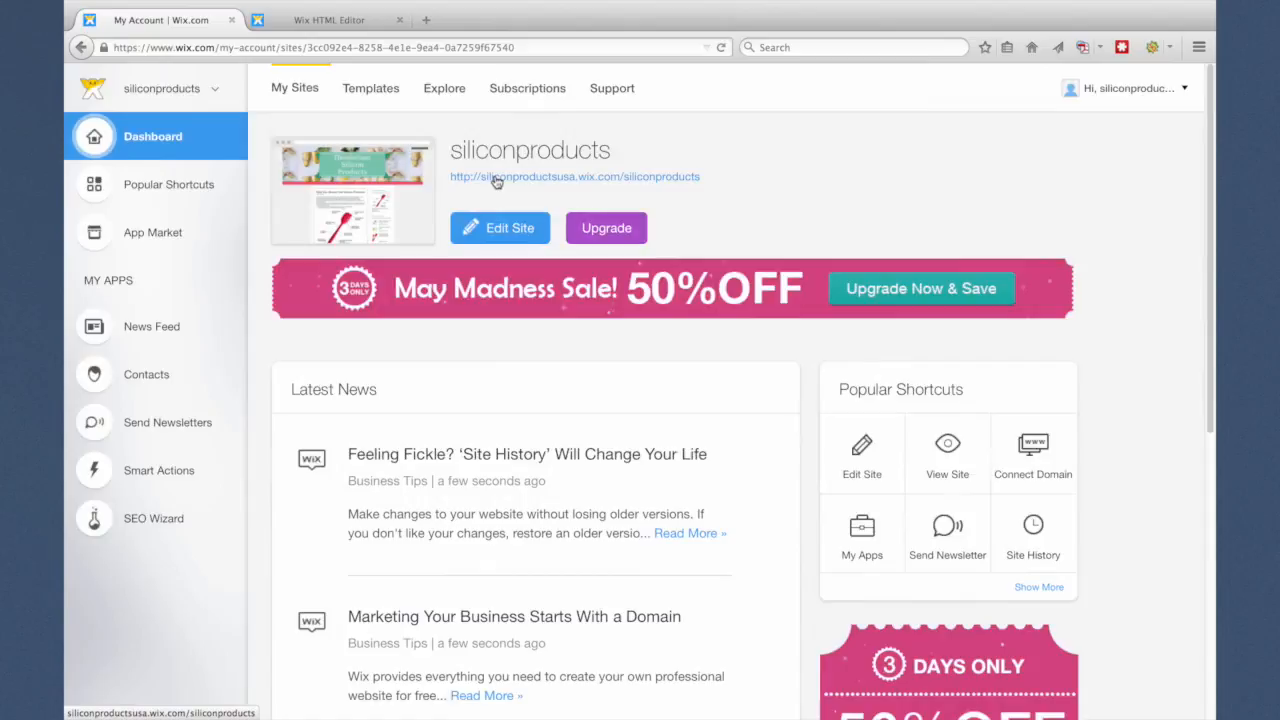
# Open the published siliconproducts site from the account dashboard in a new browser tab.
pyautogui.rightClick(497, 179)
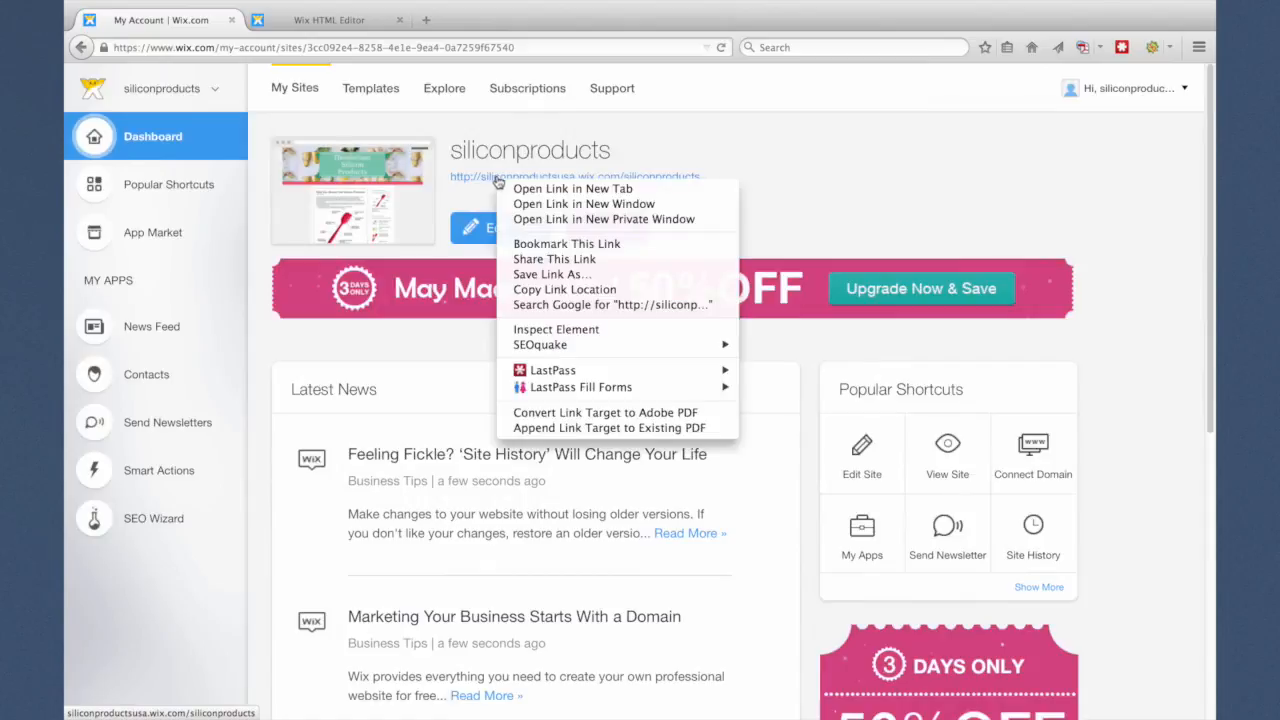
pyautogui.click(573, 188)
pyautogui.click(329, 20)
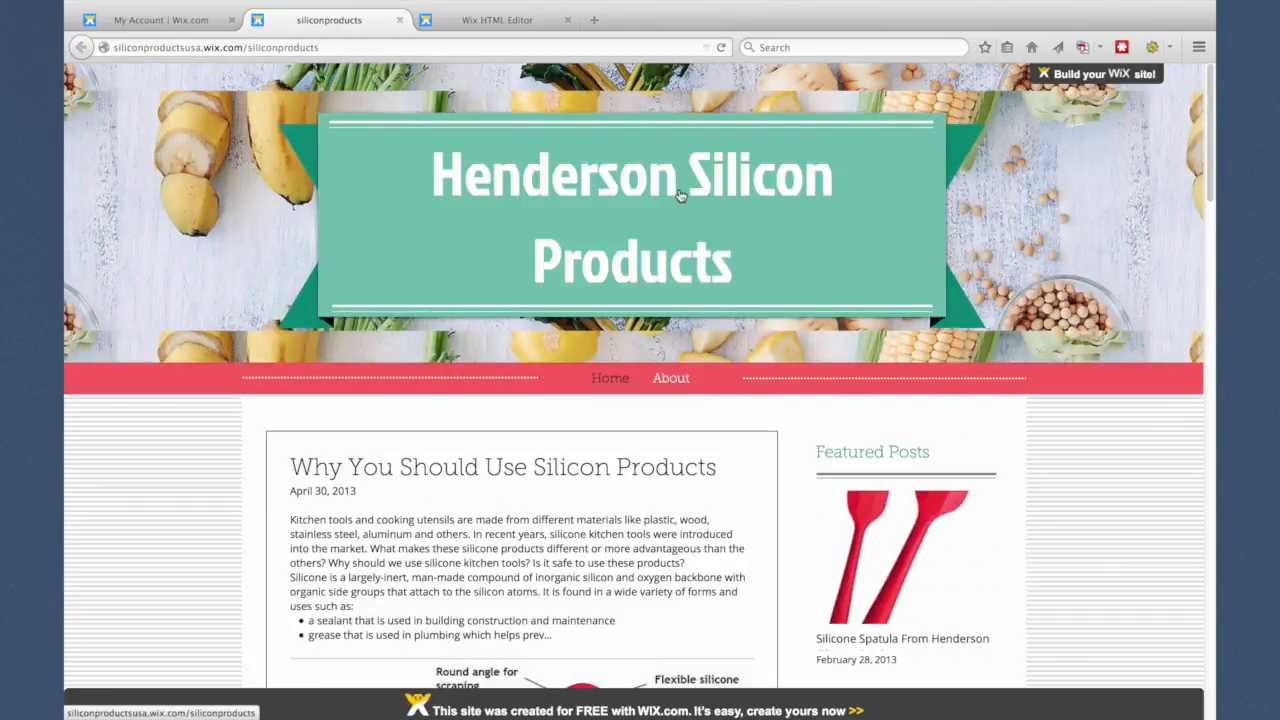
# Look over the live site's Home page posts and images and its About page.
pyautogui.scroll(-3, 188, 474)
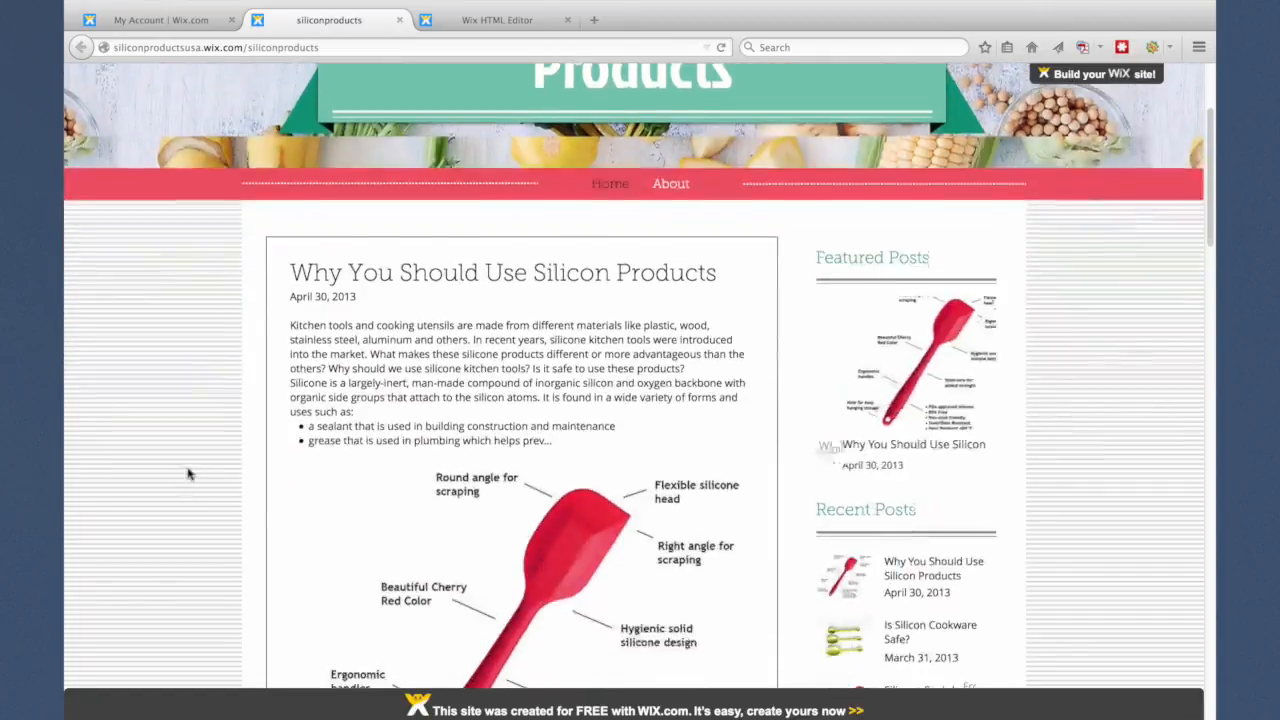
pyautogui.scroll(-2, 192, 472)
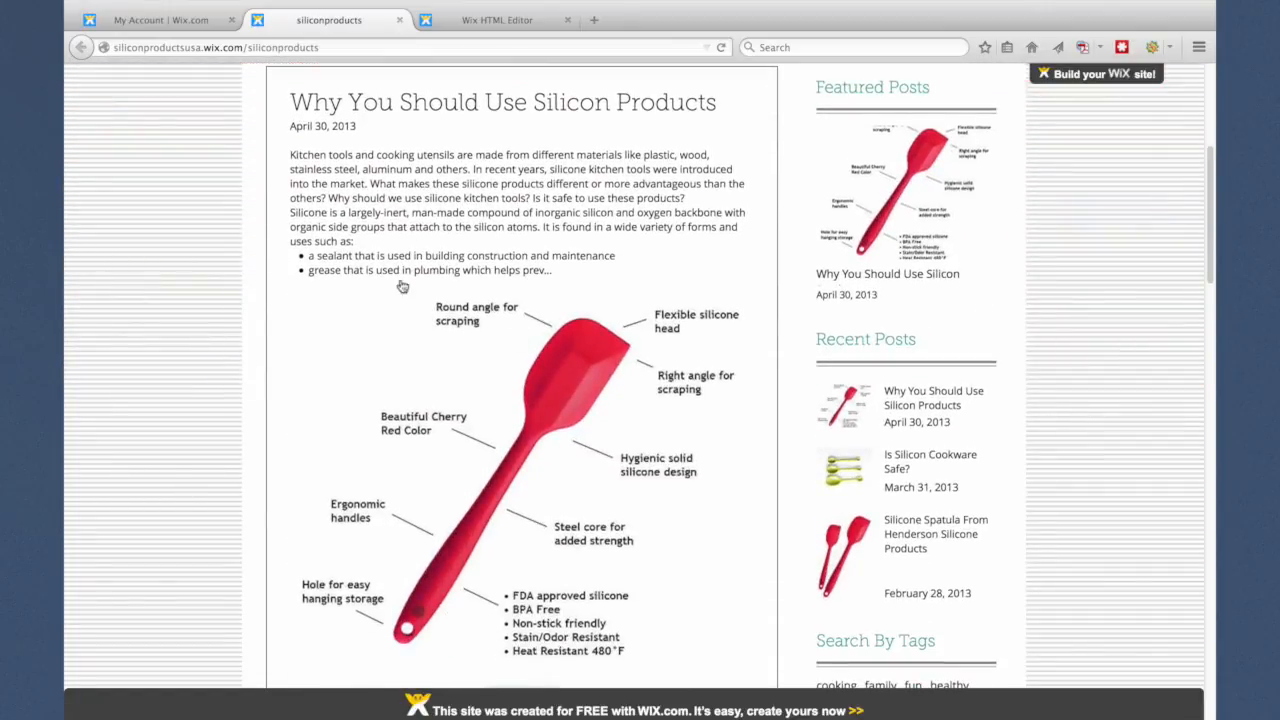
pyautogui.scroll(-10, 211, 346)
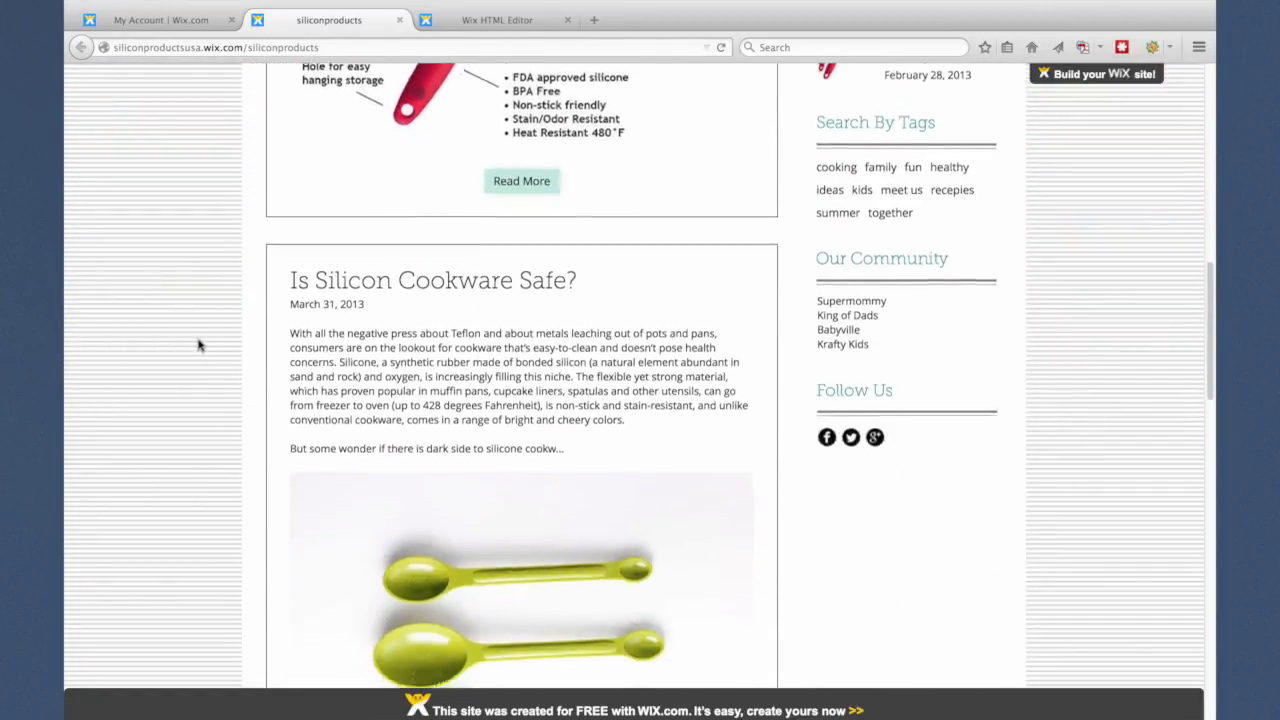
pyautogui.scroll(-15, 435, 309)
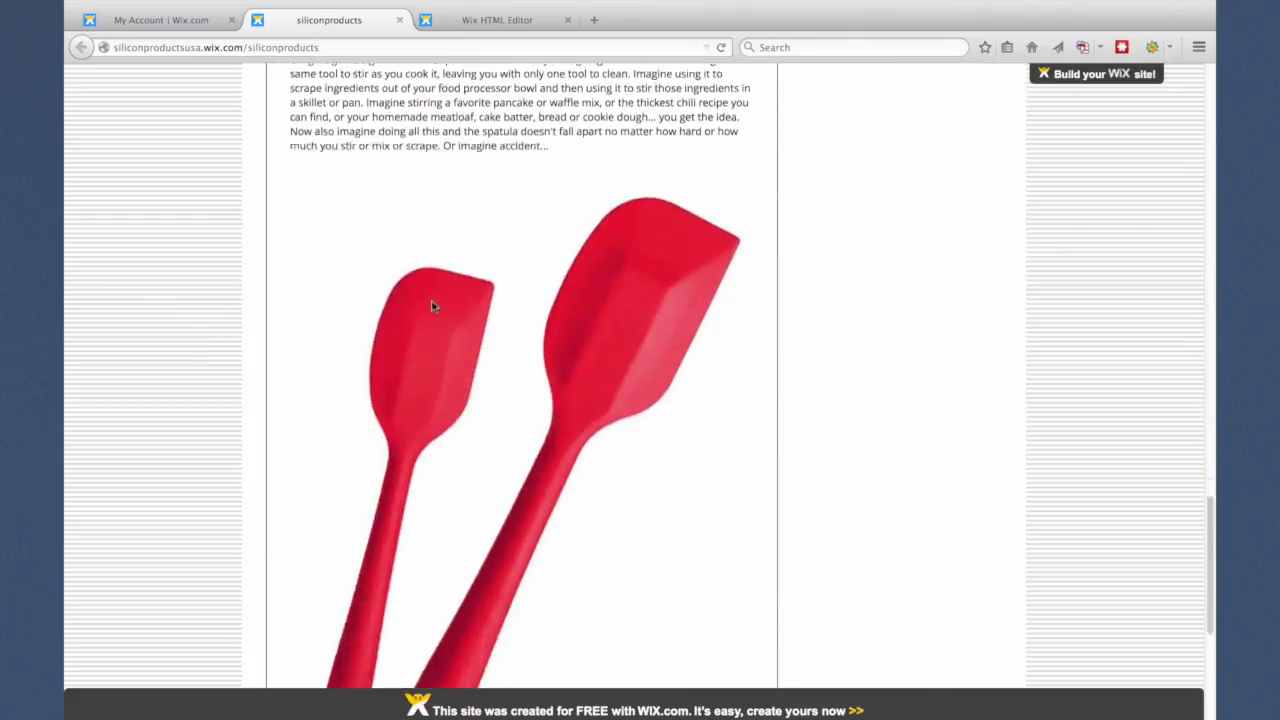
pyautogui.scroll(15, 182, 362)
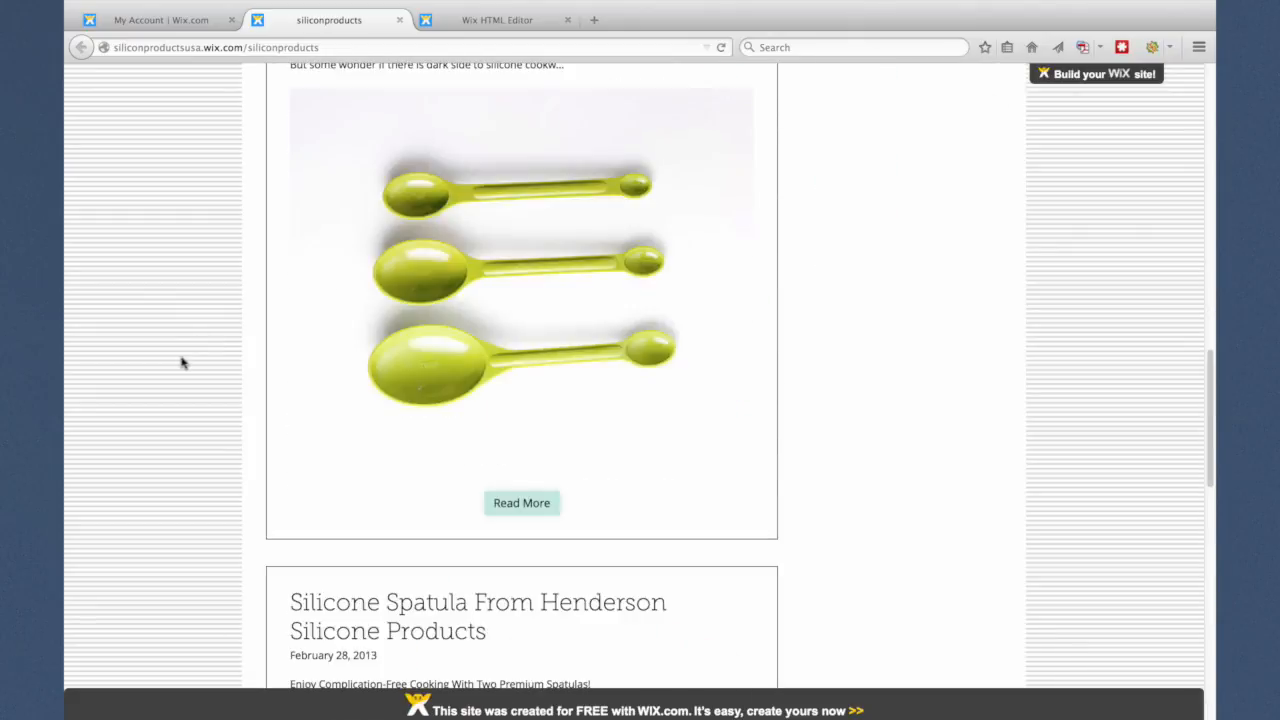
pyautogui.scroll(7, 182, 362)
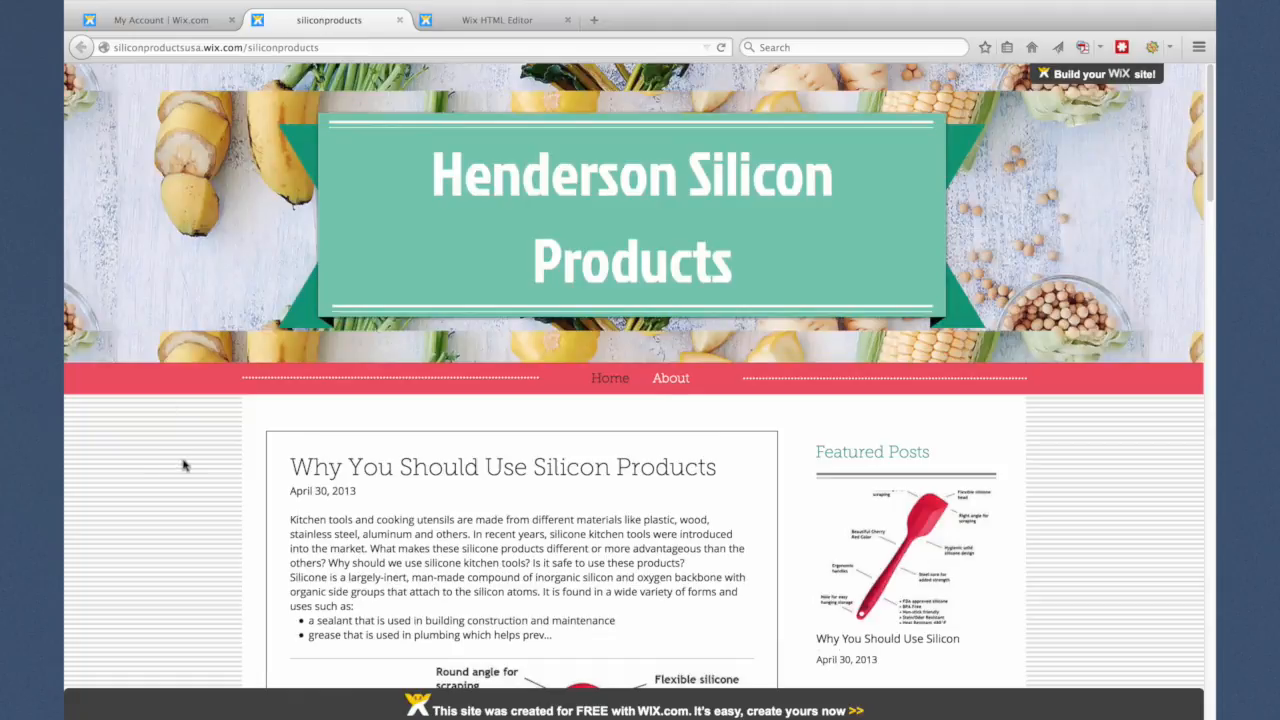
pyautogui.click(669, 378)
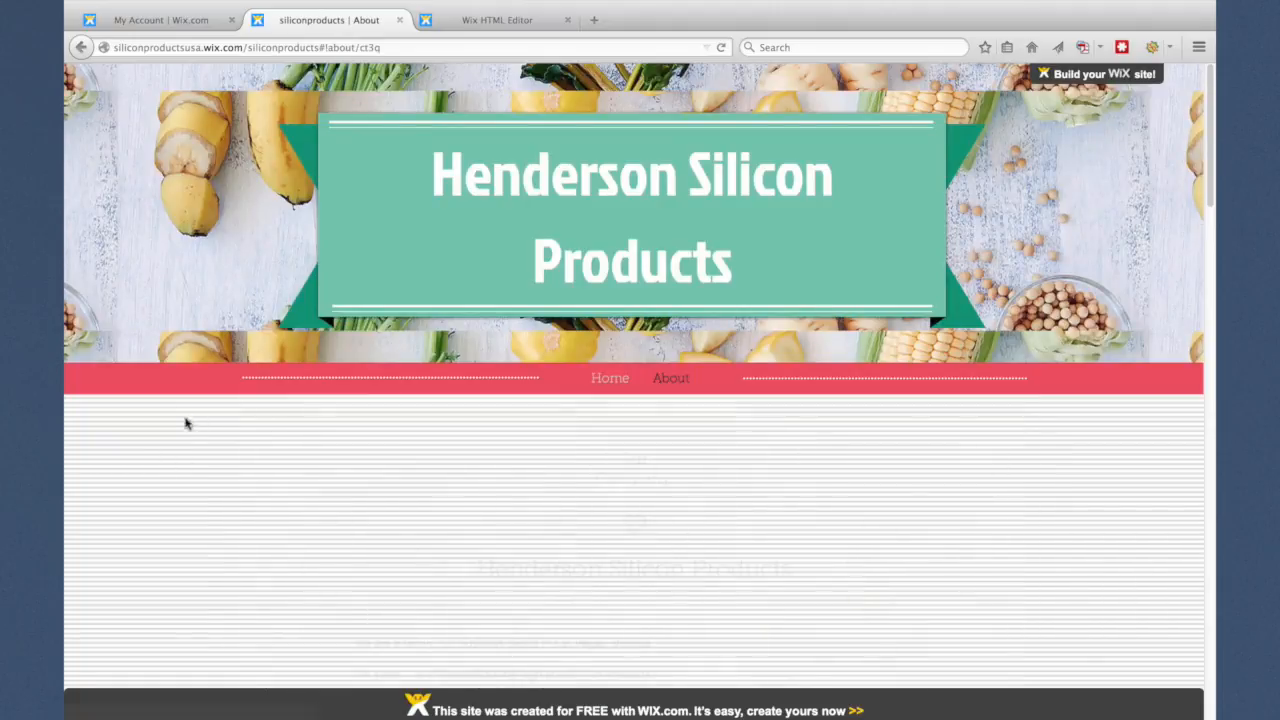
pyautogui.scroll(-5, 127, 424)
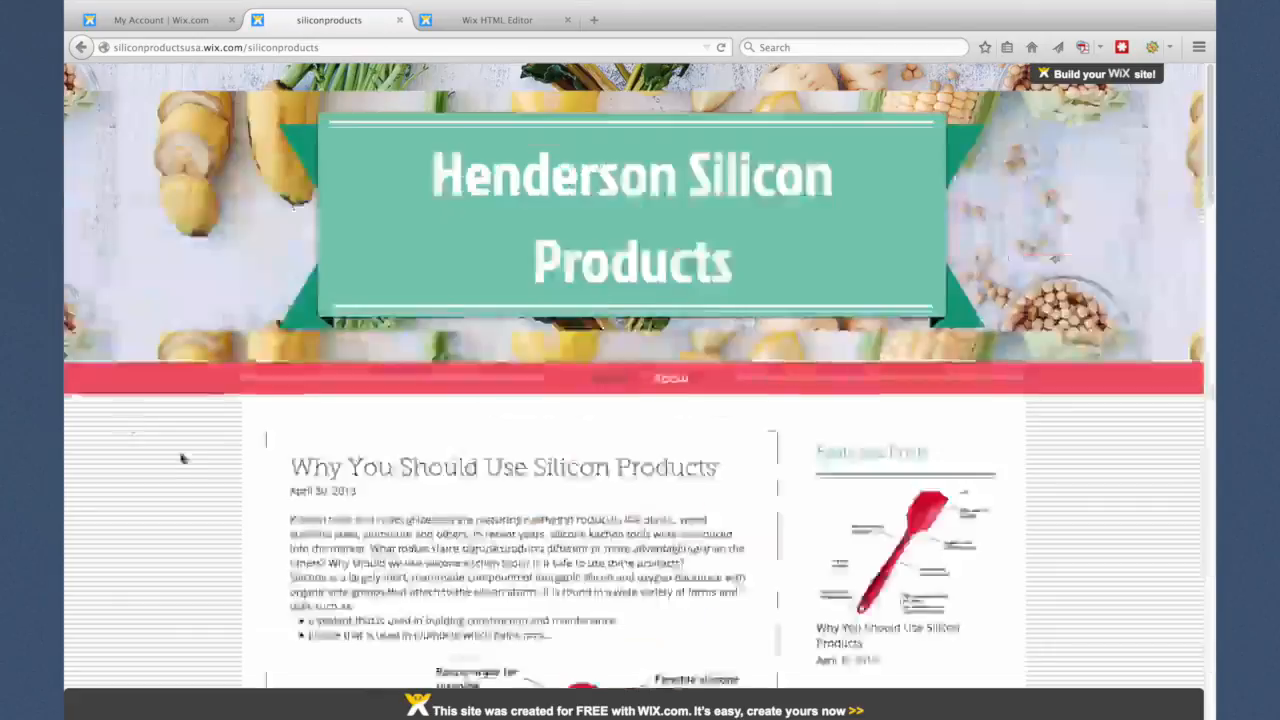
pyautogui.scroll(-2, 182, 458)
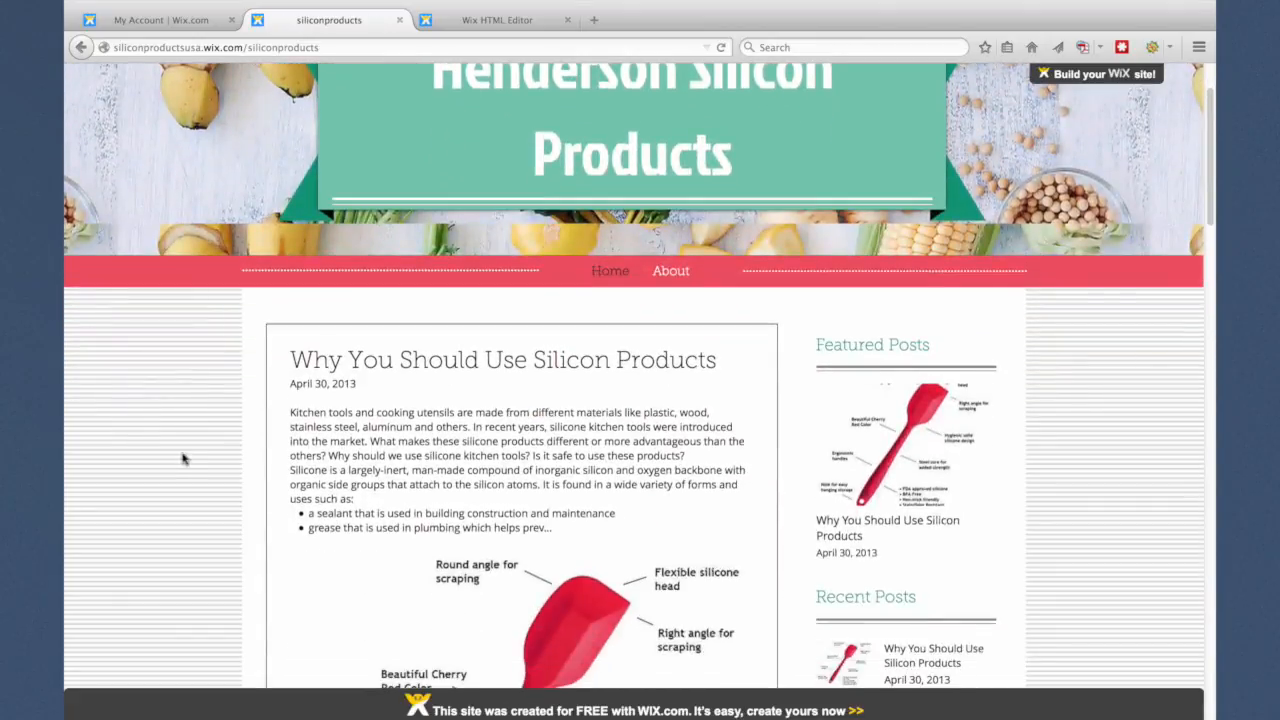